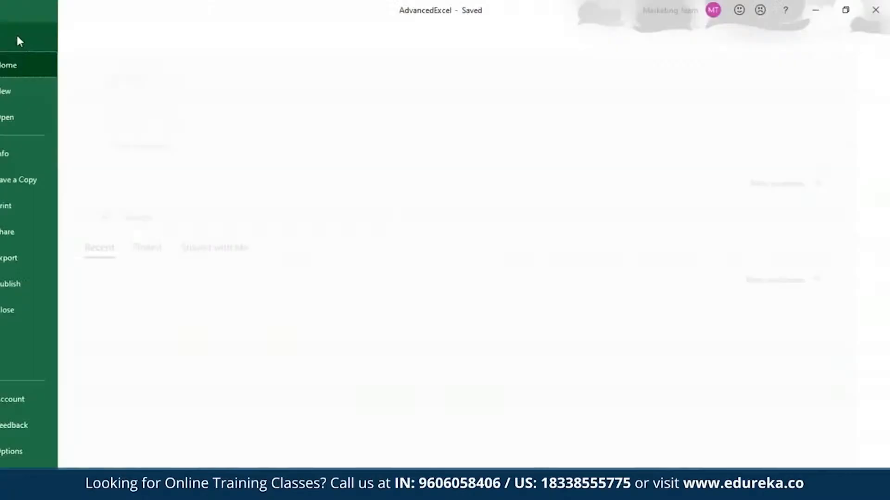
Encrypt the workbook with a password required to open it, entering and then confirming the password
click(35, 159)
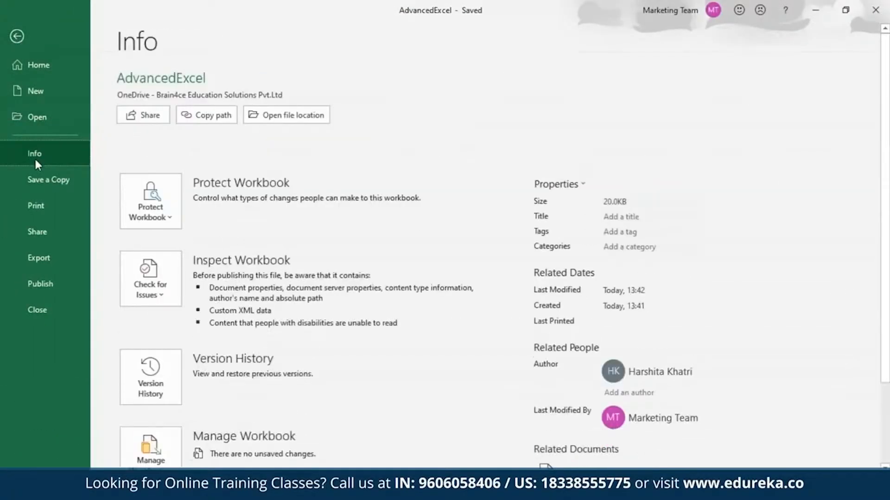
click(140, 196)
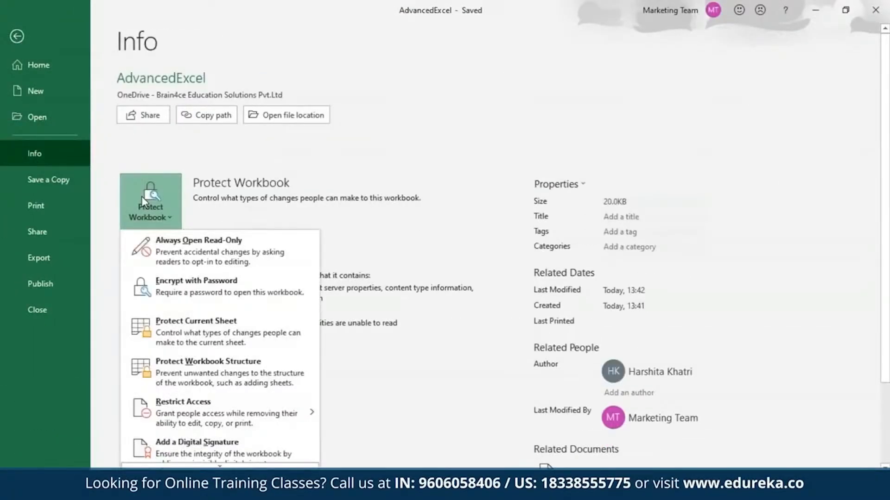
click(214, 295)
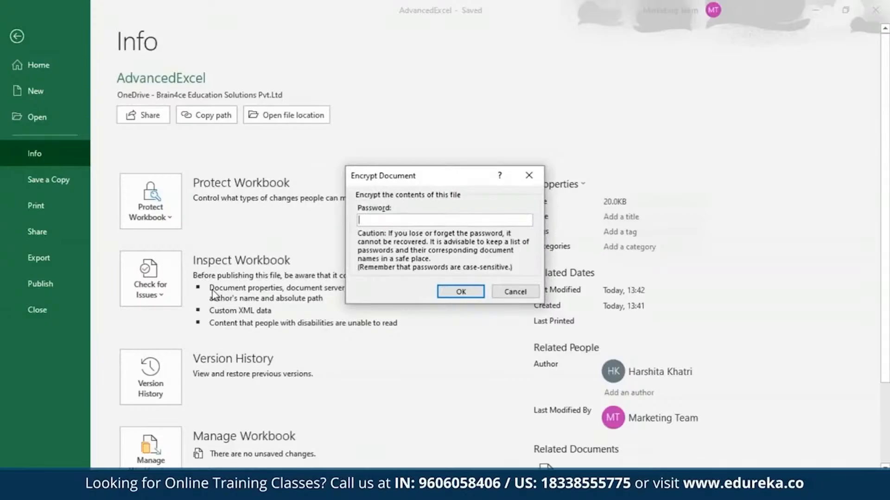
text(password12)
key(Return)
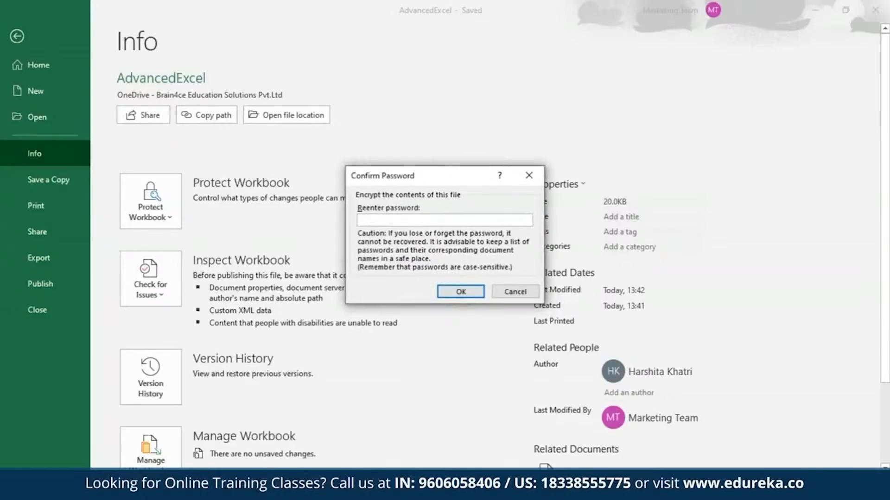
text(password12)
key(Return)
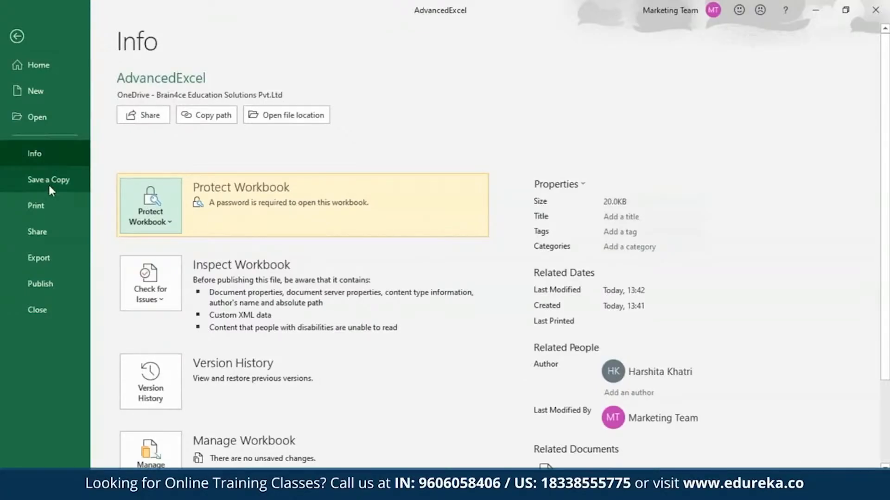
Leave the file backstage view and close the workbook
click(16, 36)
click(93, 11)
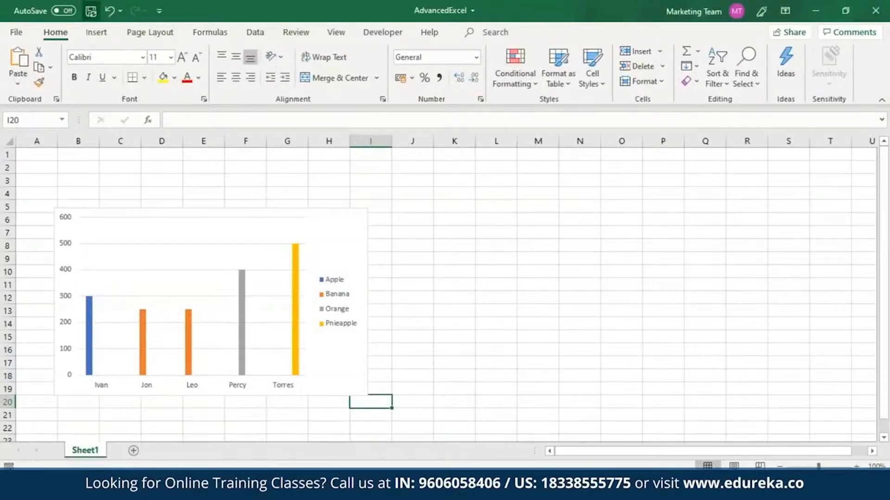
click(876, 10)
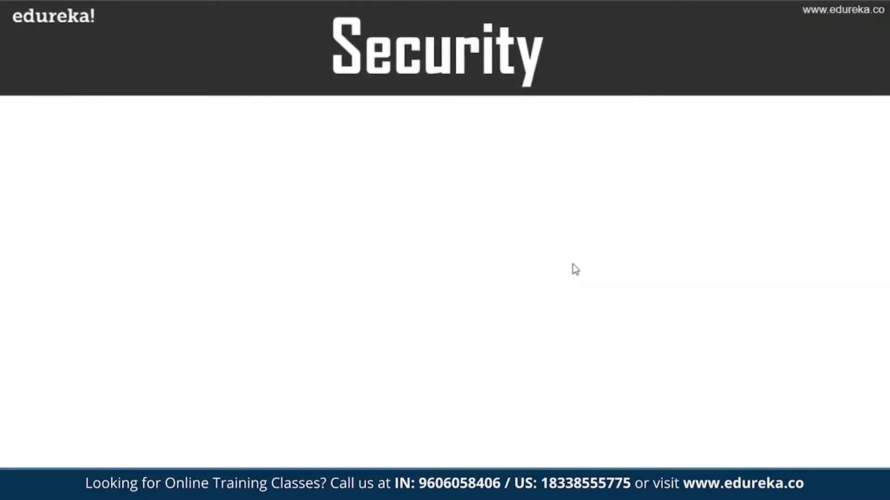
Reopen the AdvancedExcel workbook from Excel's recent files in the Start menu search
key(super)
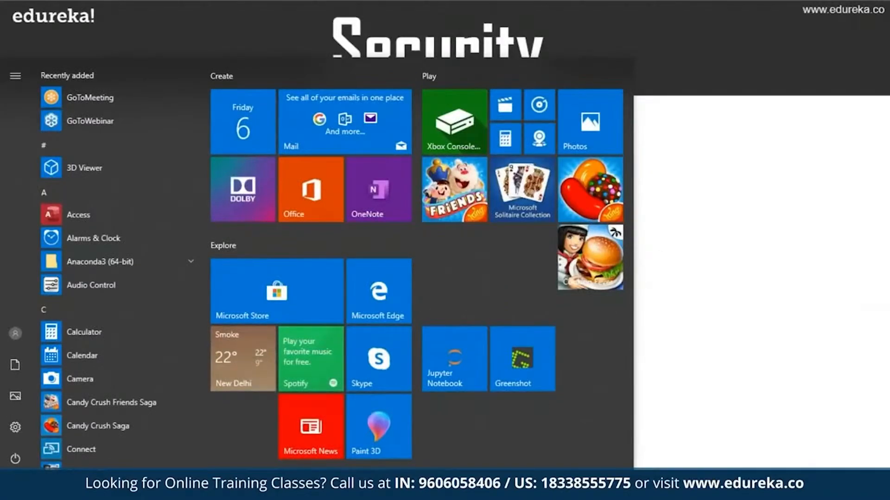
key(Escape)
key(super)
text(Excel)
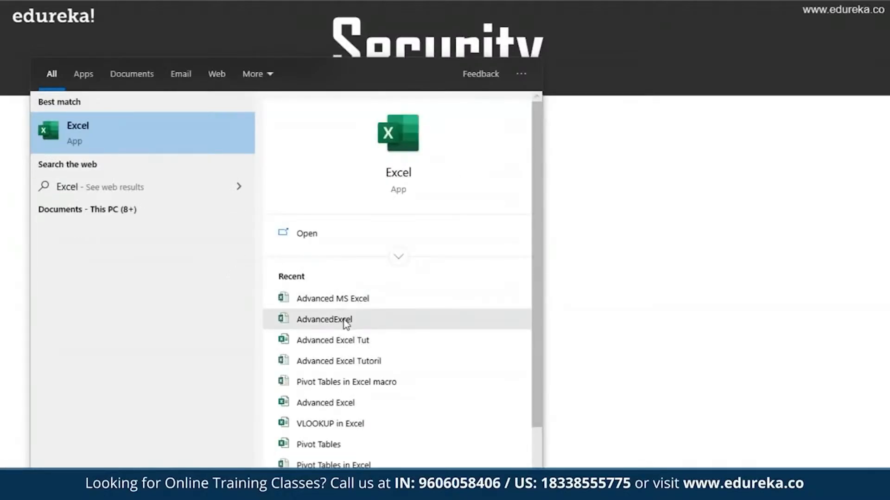
click(324, 319)
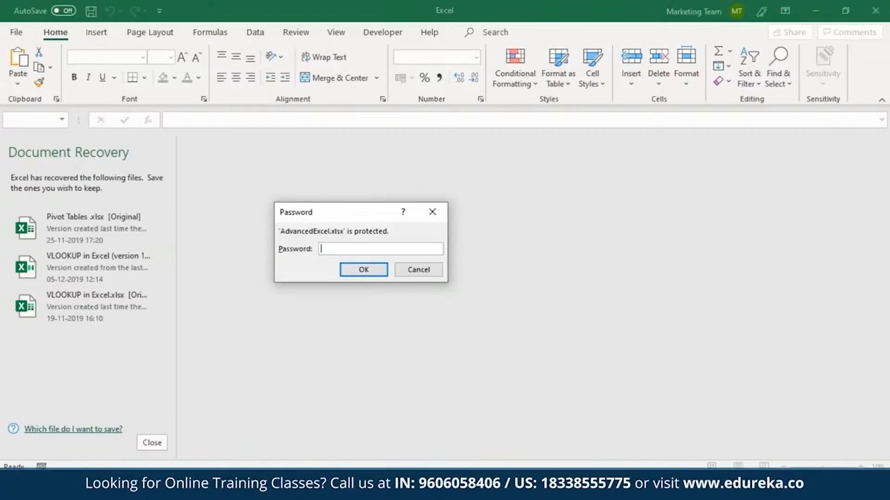
Enter the workbook's opening password to open the protected file
text(••••••••••)
click(365, 269)
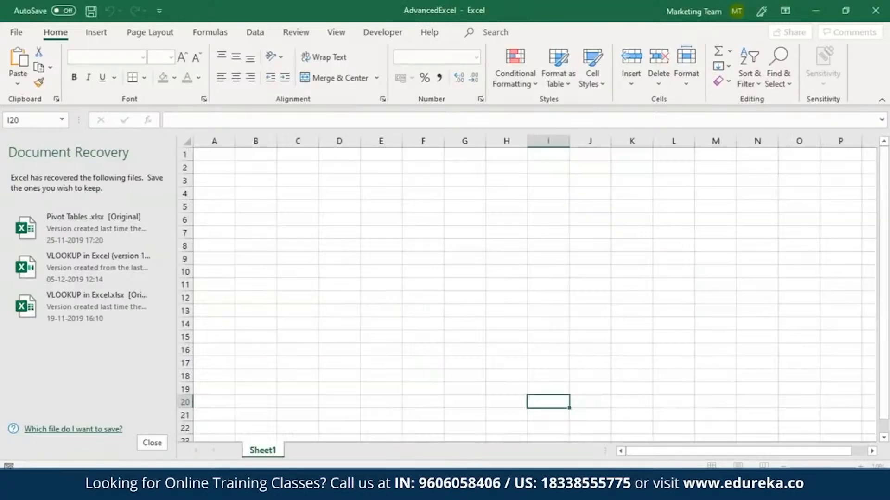
Close the Document Recovery pane, choosing to keep the recovered files for viewing later
click(152, 442)
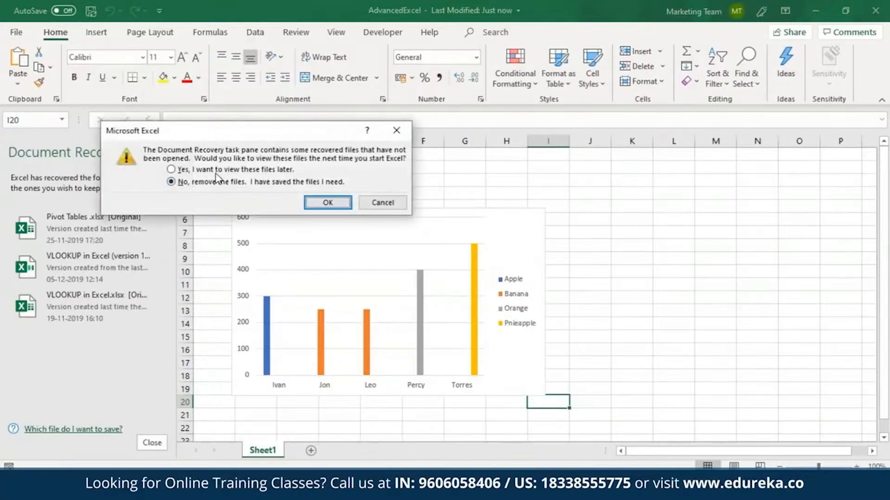
click(216, 170)
click(328, 203)
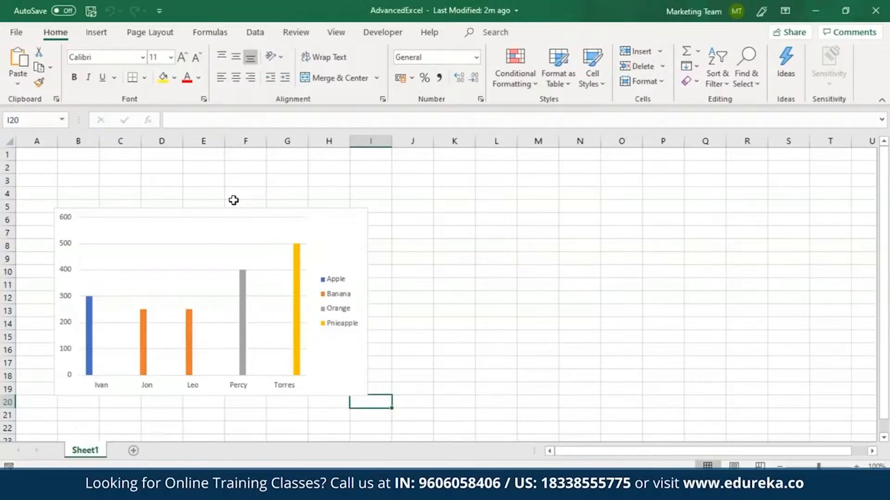
Unlock cells F1:H2 by clearing the Locked option in their cell protection settings
drag(235, 166, 315, 153)
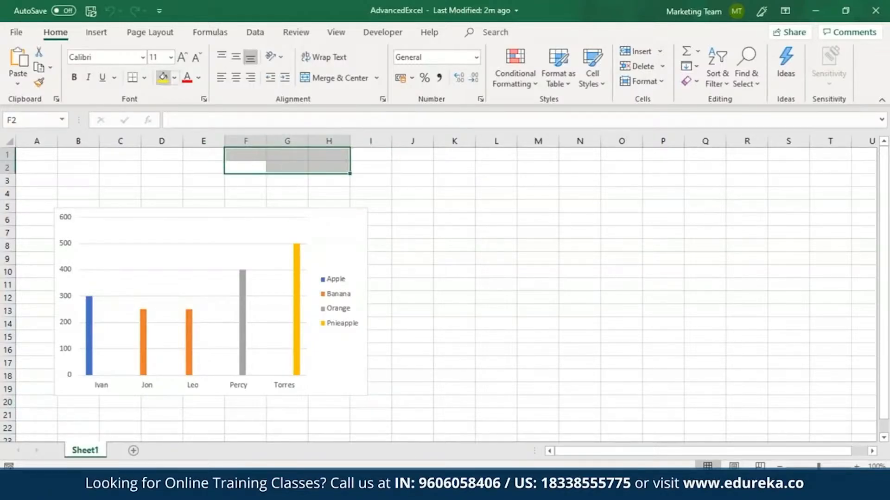
click(205, 101)
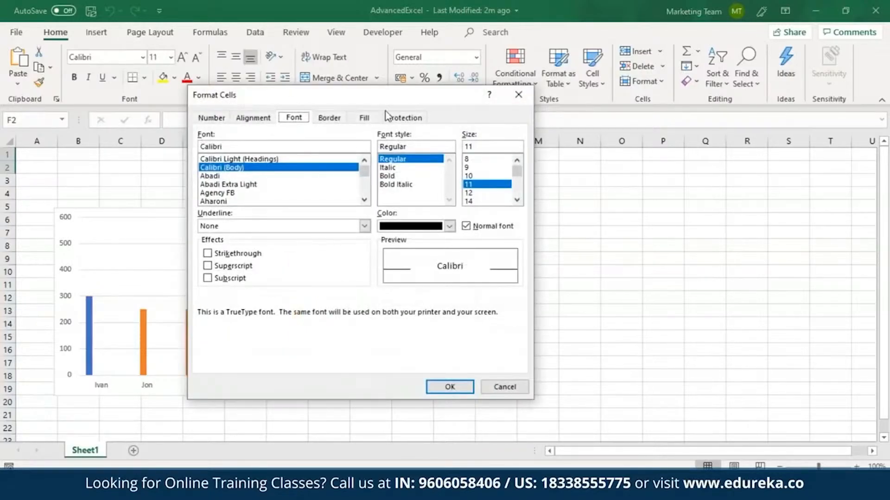
click(396, 118)
click(202, 135)
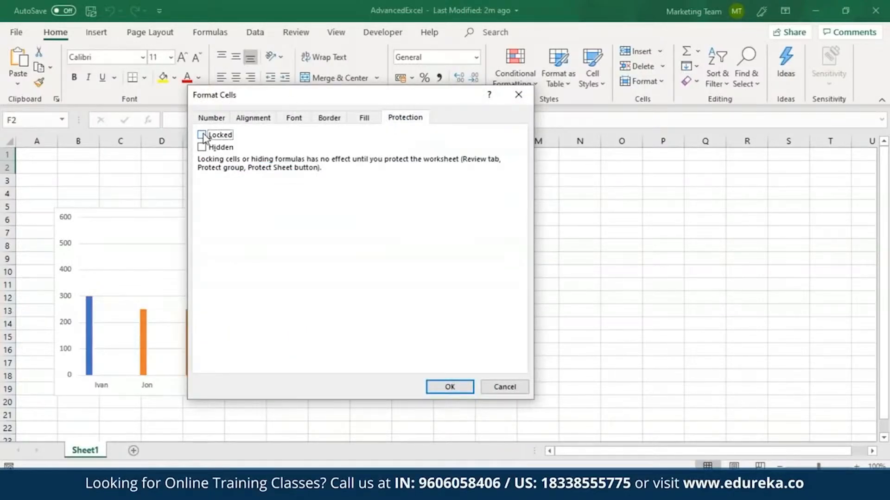
click(464, 389)
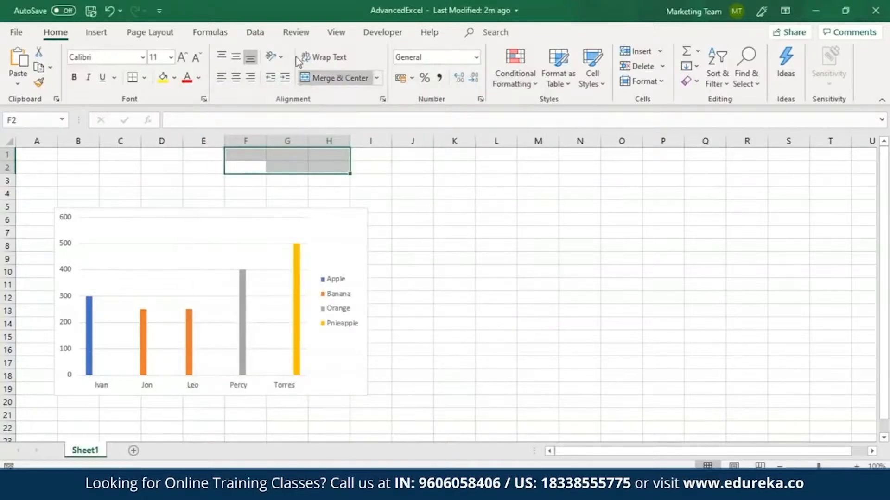
Protect the worksheet with a password, entering and confirming the unprotect password
click(293, 33)
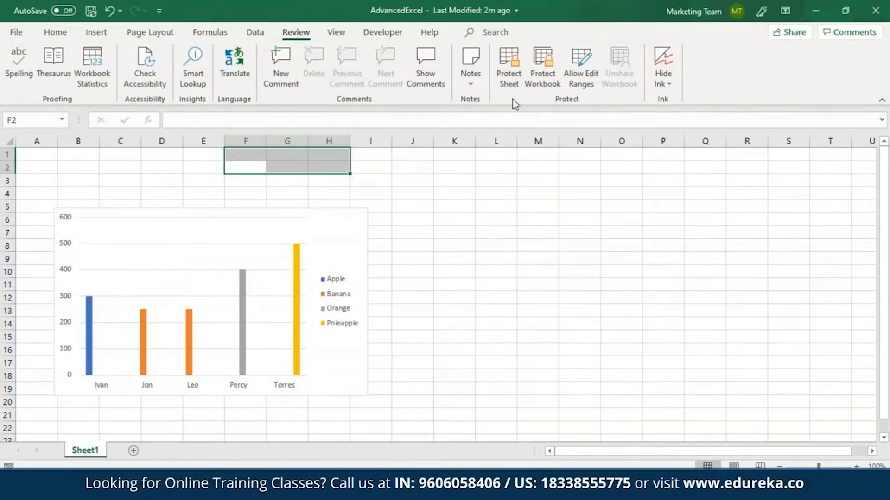
click(508, 88)
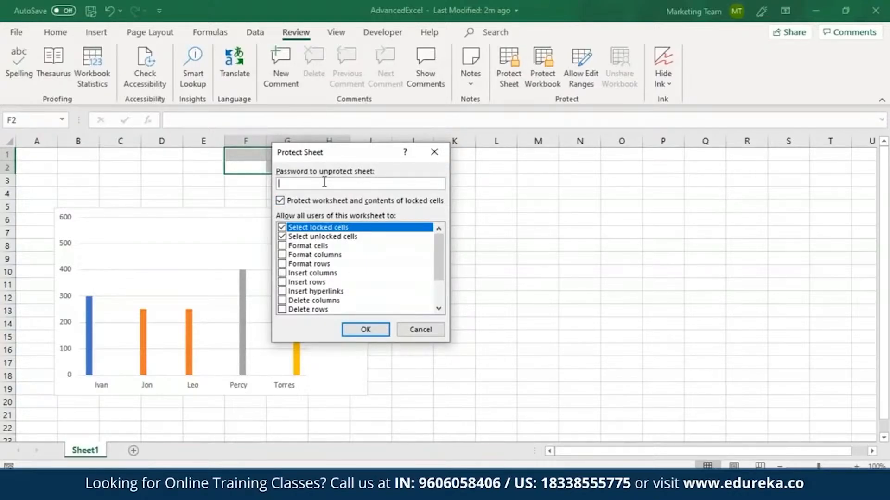
text(•••••••••)
click(369, 330)
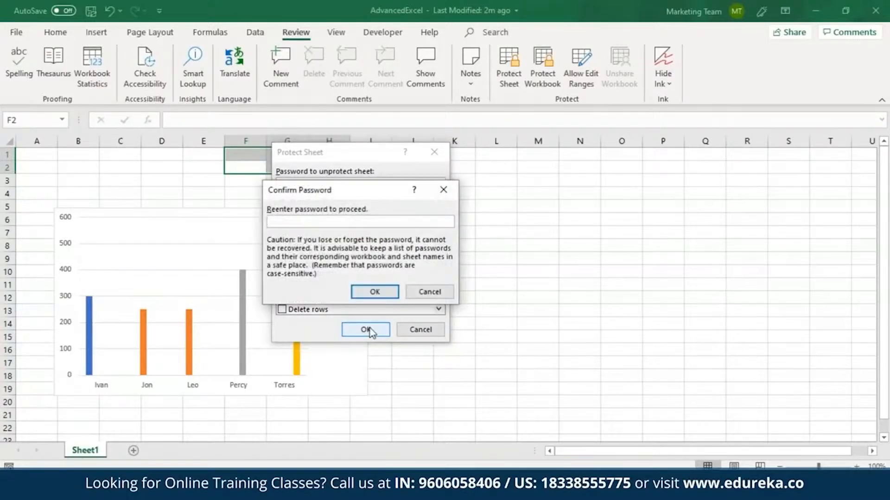
text(•••••••••••)
key(Return)
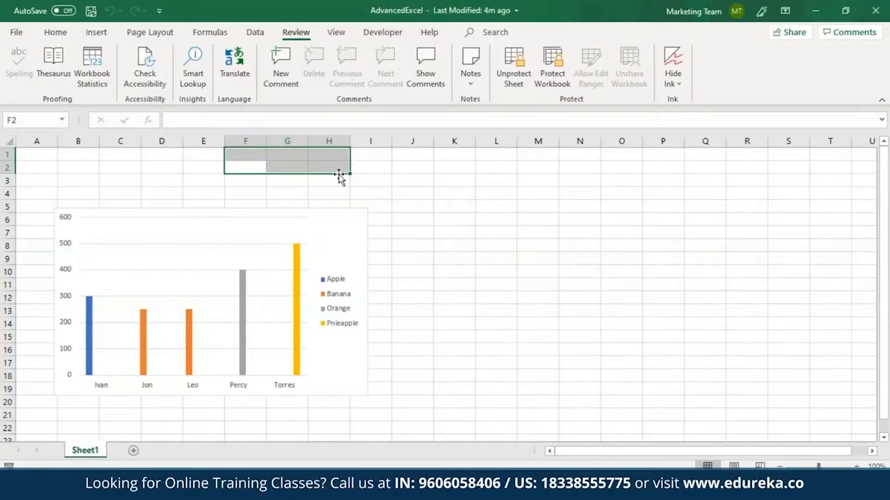
Unprotect the worksheet by entering its password
click(509, 83)
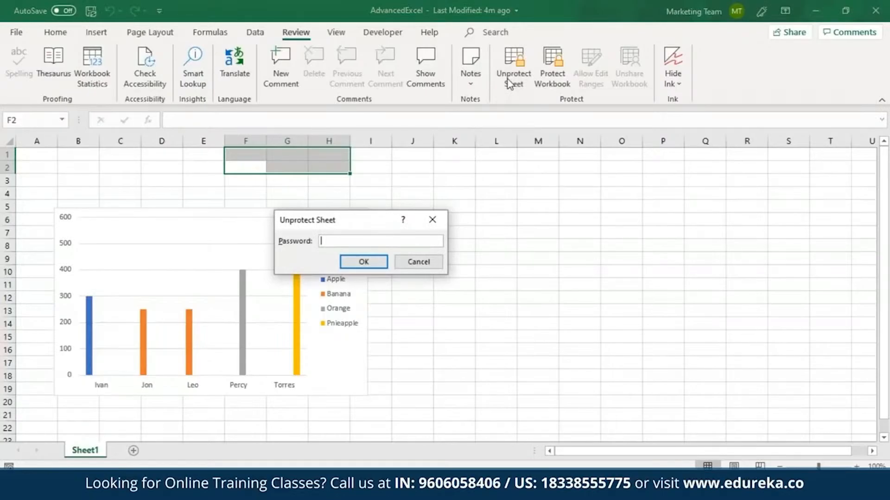
text(1234567890)
key(Return)
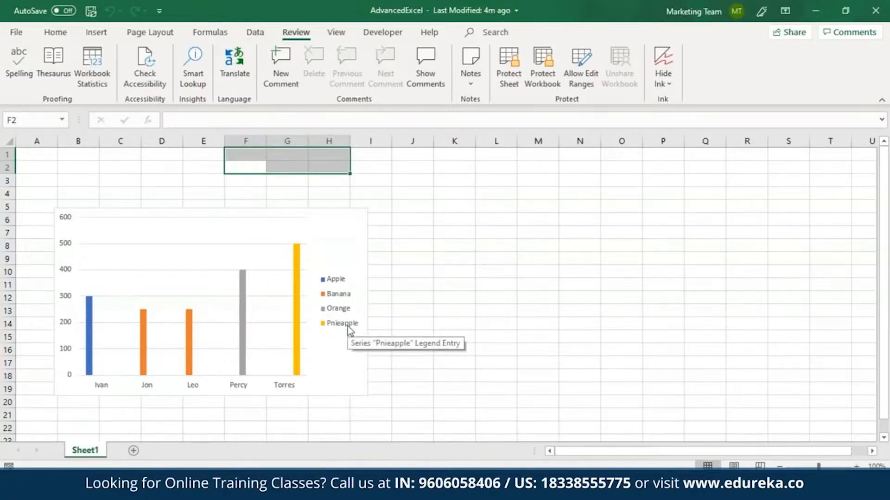
Add a new sheet and protect the workbook structure with a password, entering and confirming it
click(134, 450)
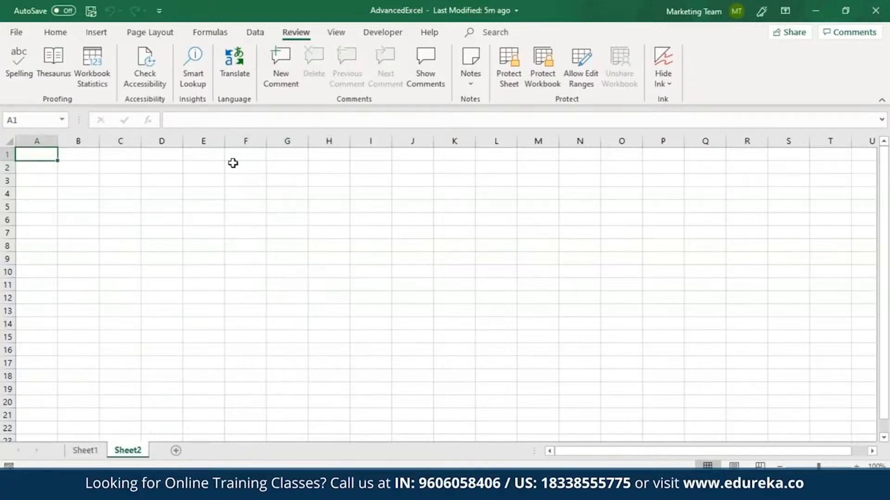
click(541, 67)
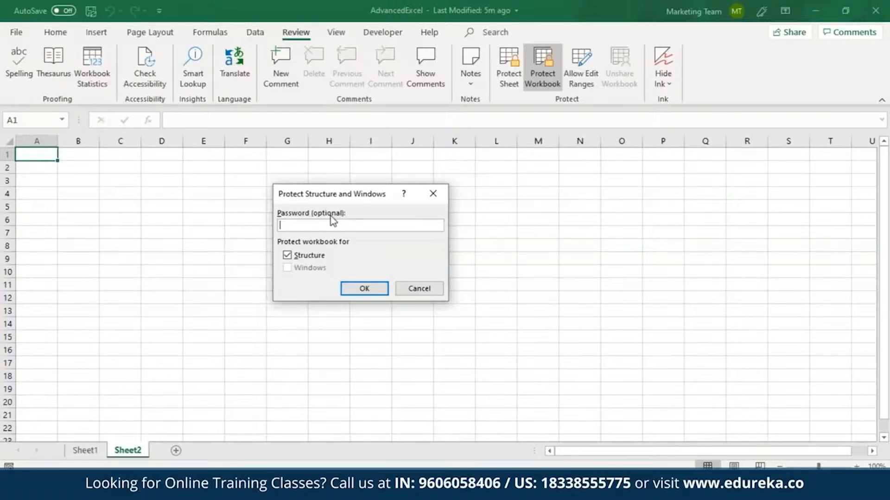
text(*********)
click(363, 291)
text(*********)
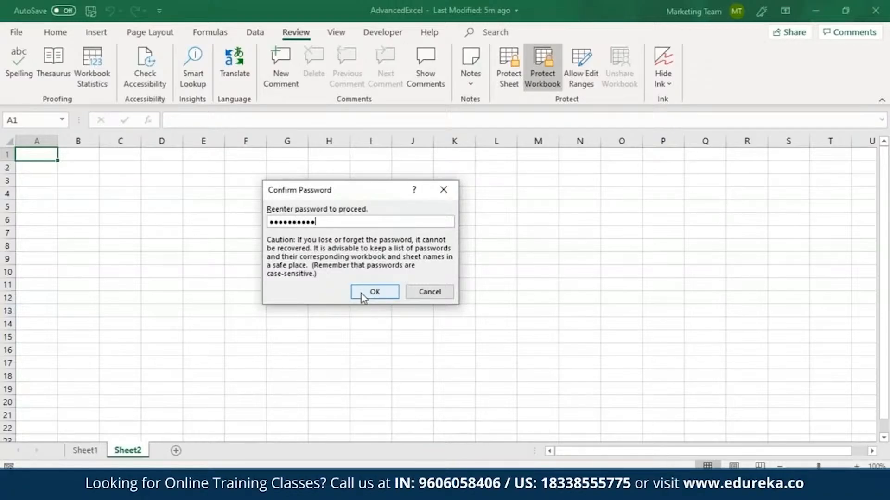
click(363, 292)
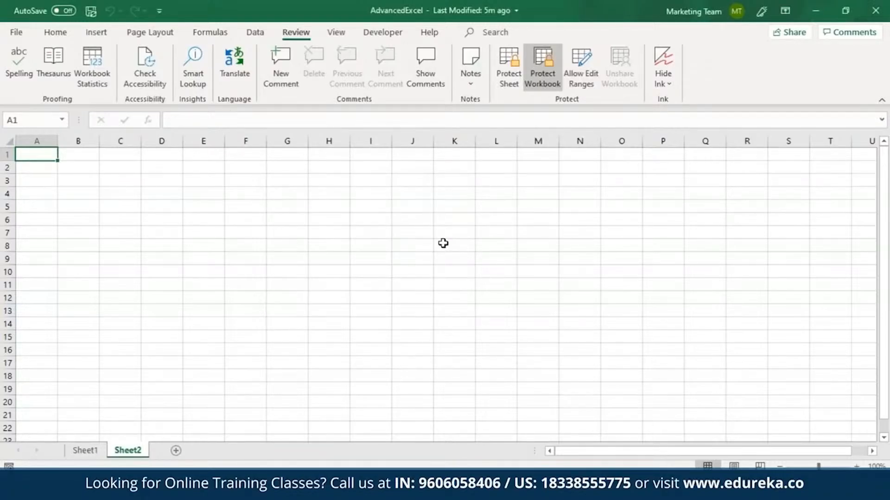
Check the sheet tab options, then unprotect the workbook structure by entering its password
right_click(127, 451)
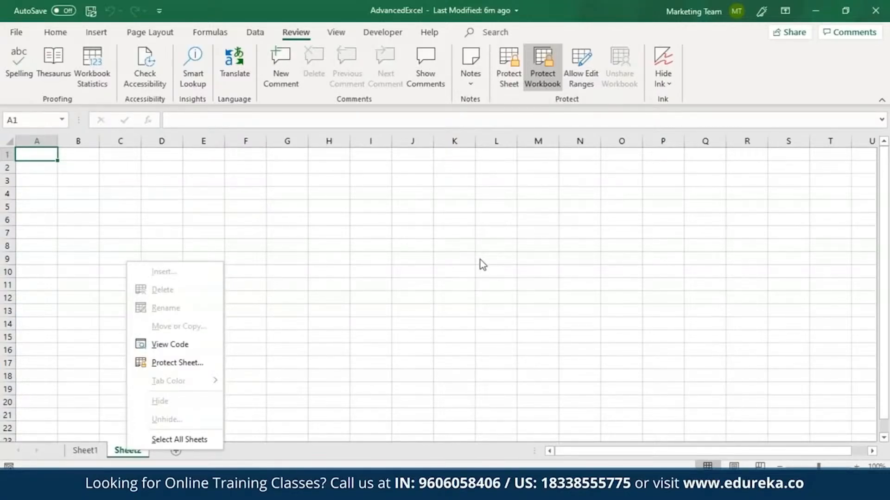
click(543, 88)
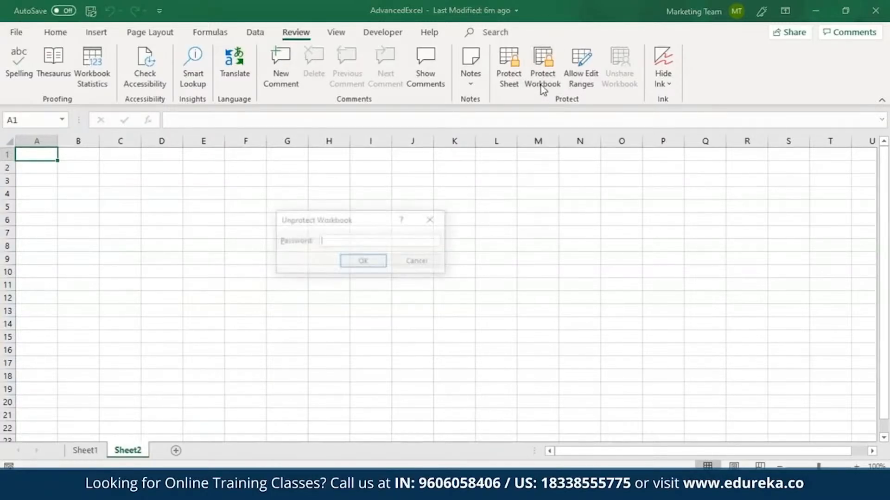
text(1234)
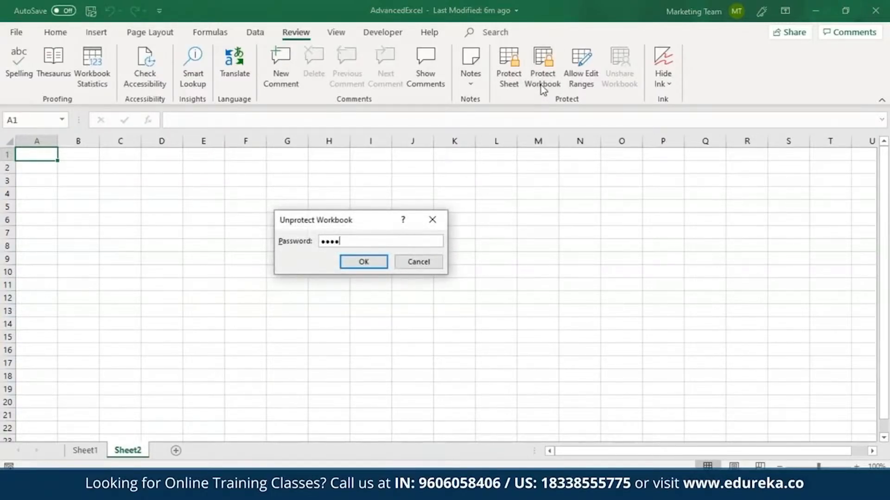
text(56789)
key(Return)
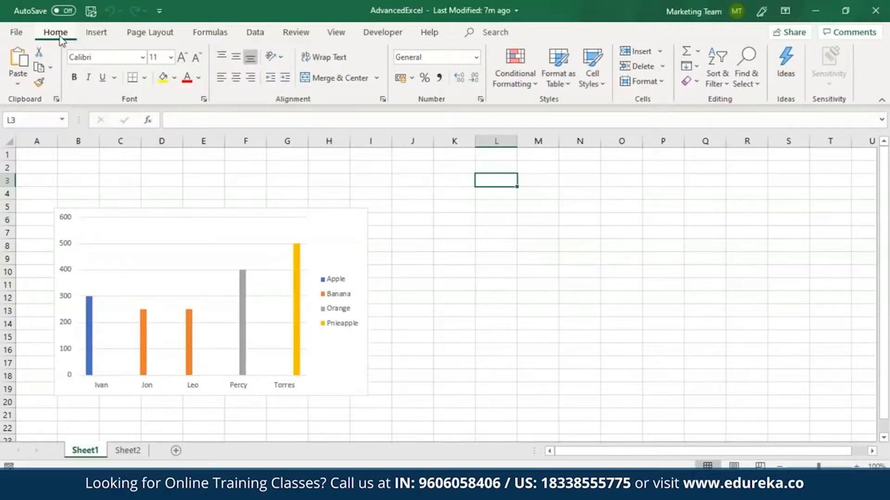
Apply the Blue theme colour palette to the workbook
click(146, 37)
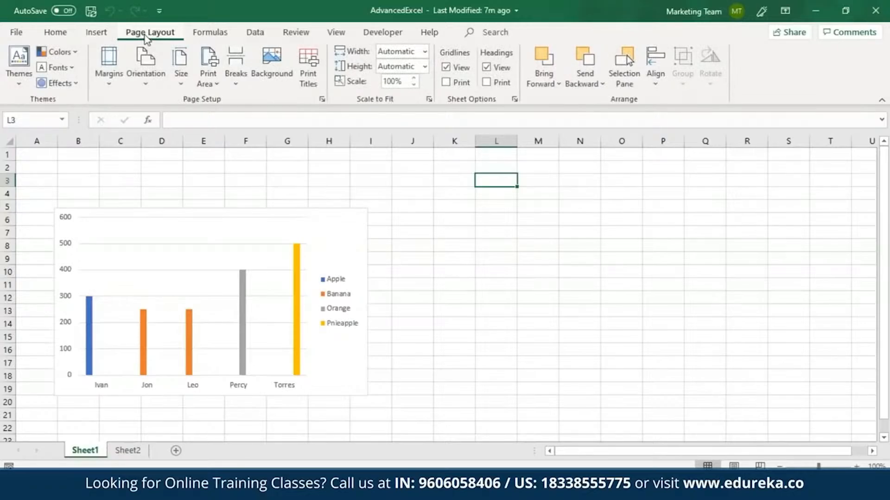
click(74, 53)
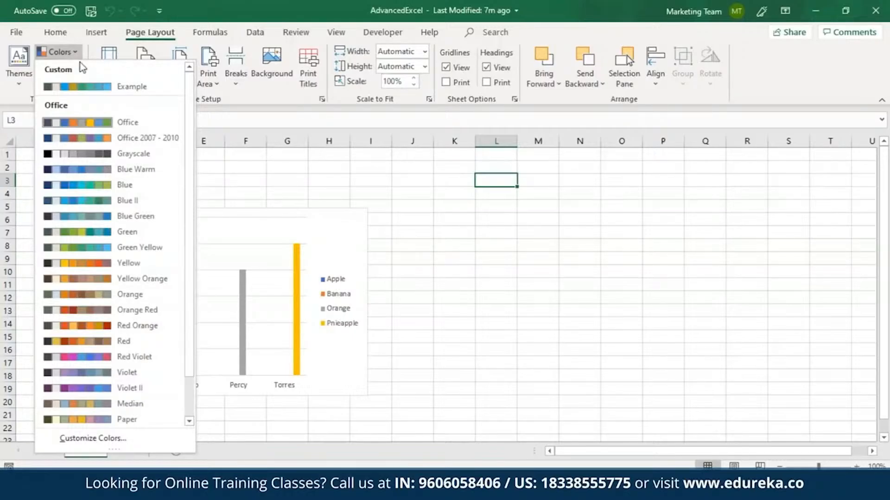
click(103, 185)
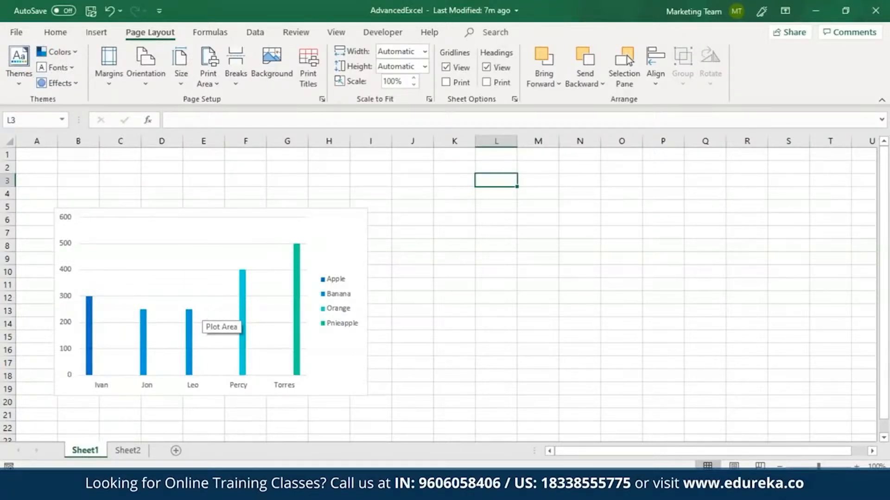
Start creating new theme colours and set the Text/Background - Dark 1 colour to a light blue-grey
click(60, 52)
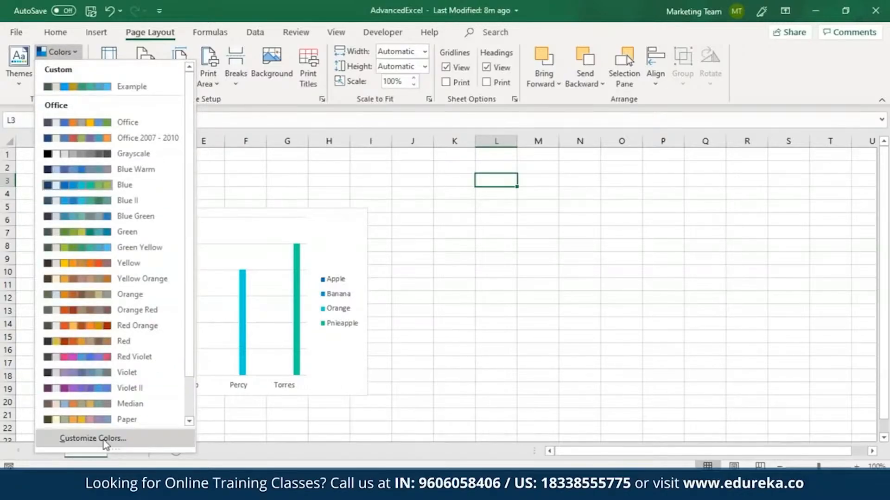
click(106, 439)
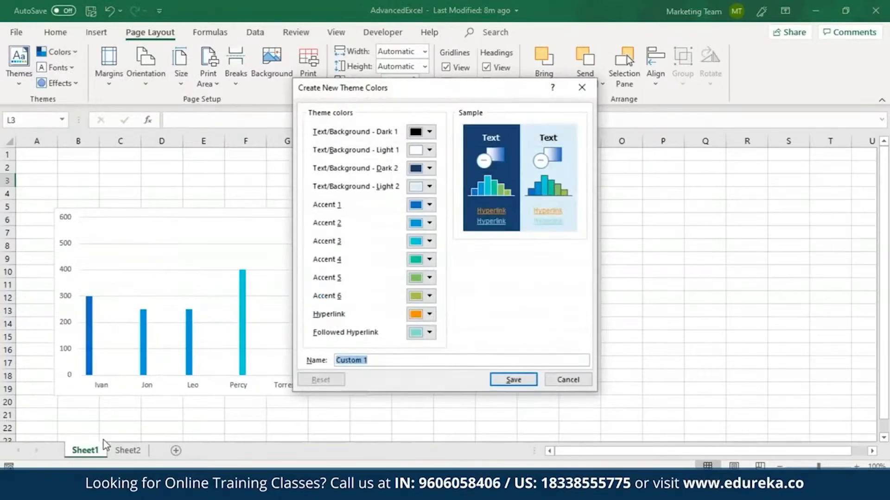
click(429, 132)
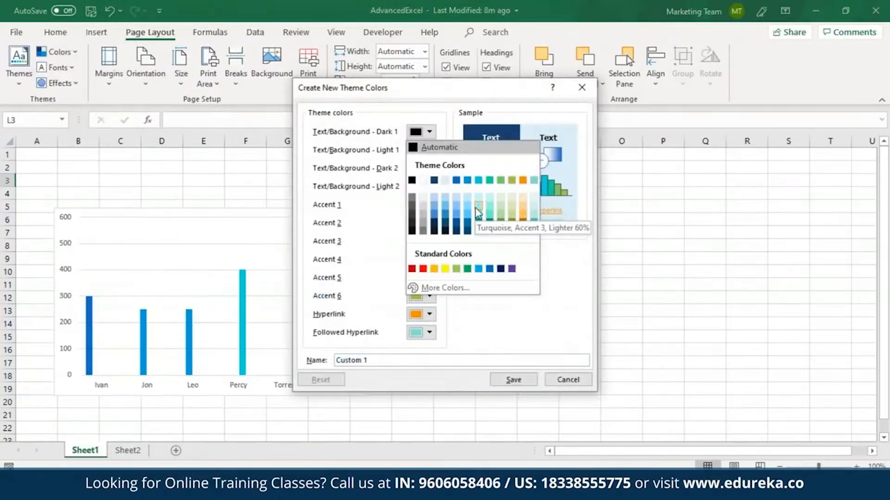
click(447, 182)
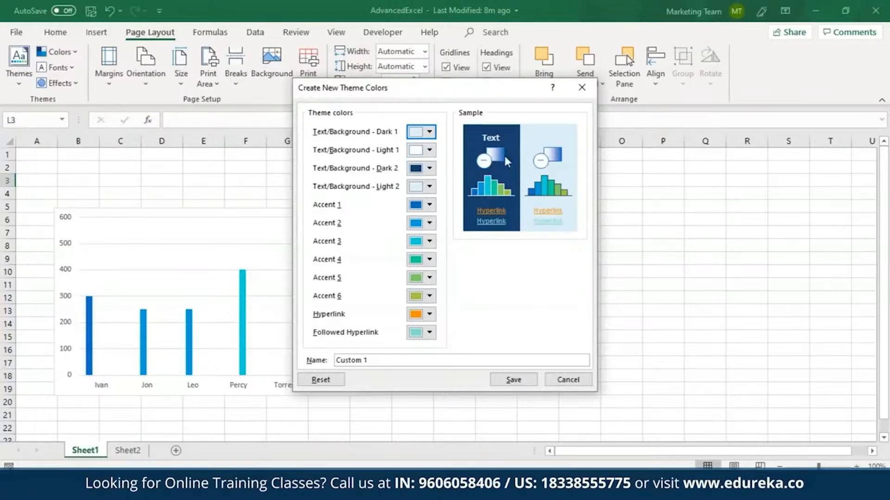
Set the Hyperlink colour to a custom RGB colour of 3, 180, 189
click(430, 314)
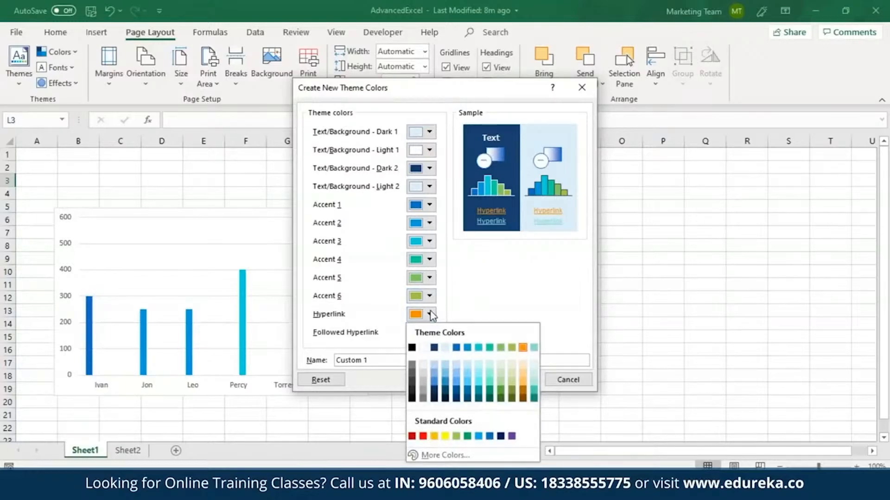
click(412, 437)
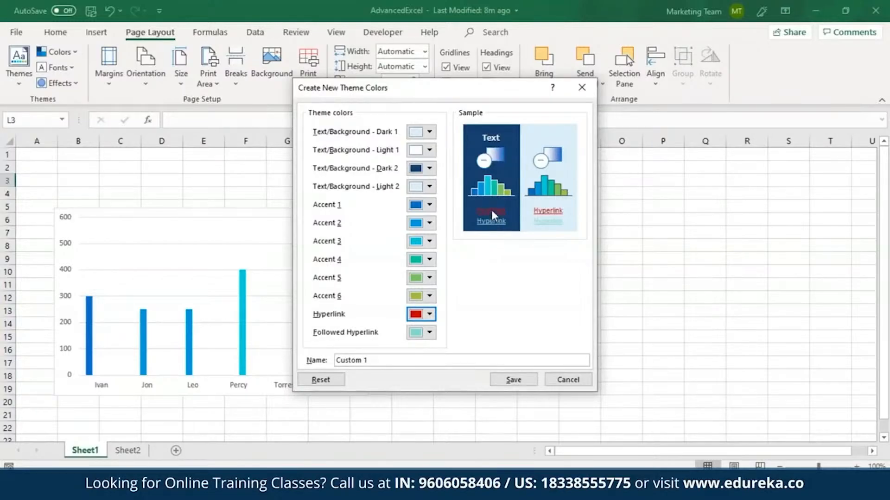
click(430, 315)
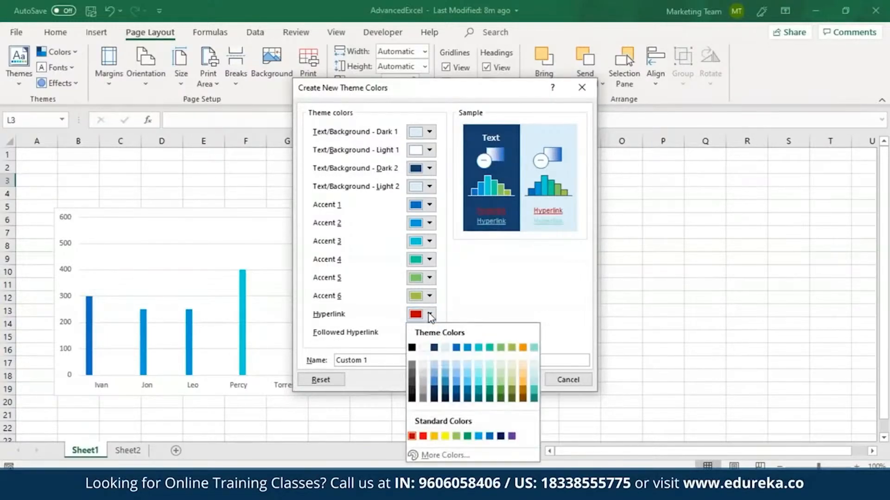
click(456, 456)
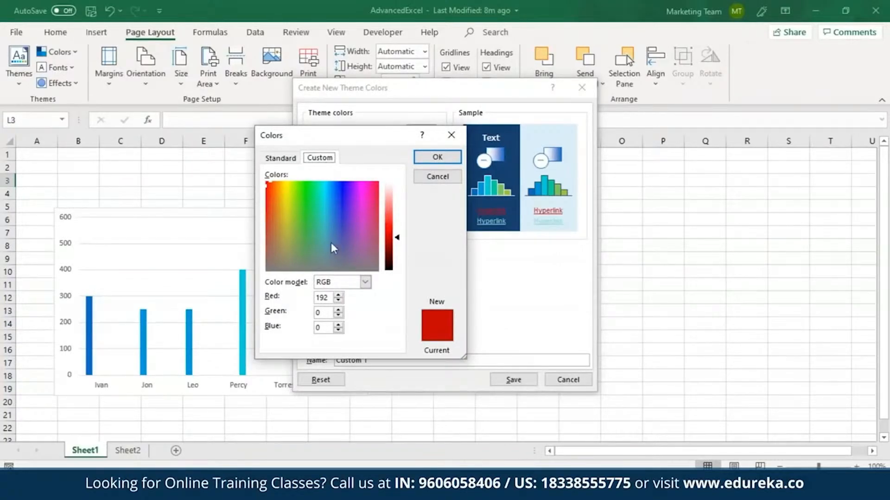
click(324, 185)
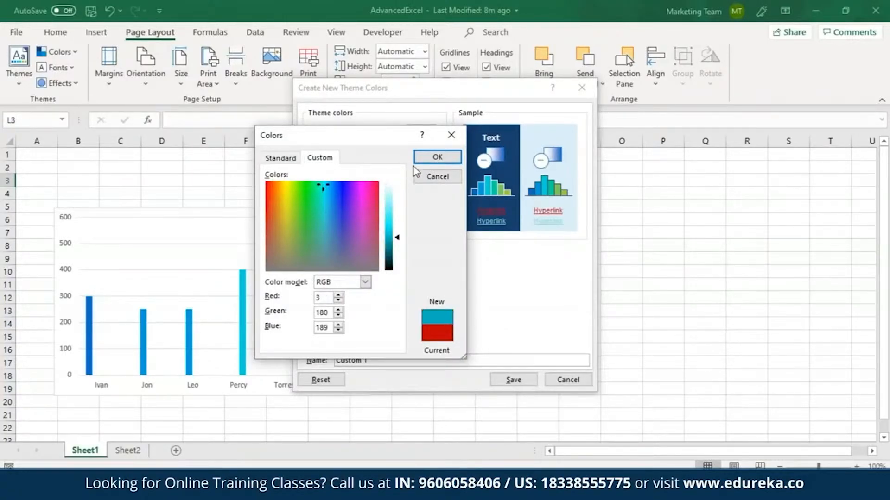
click(433, 158)
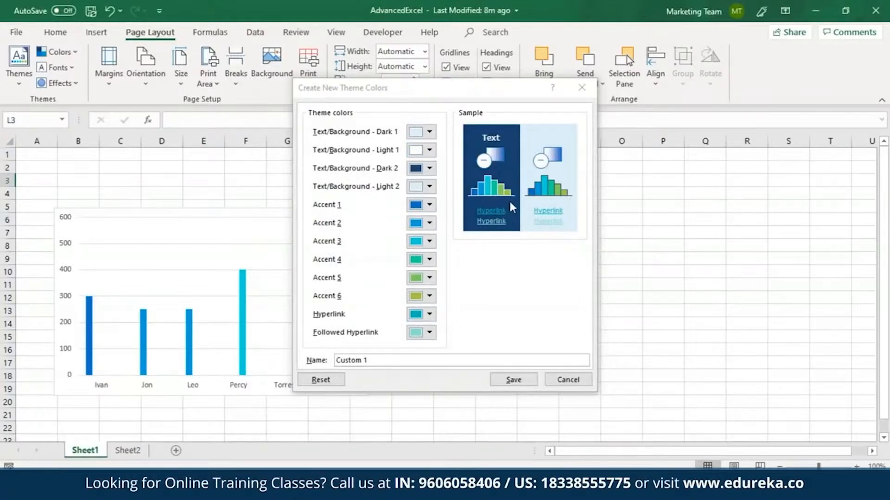
Save the custom theme colours under the name theme1
click(416, 361)
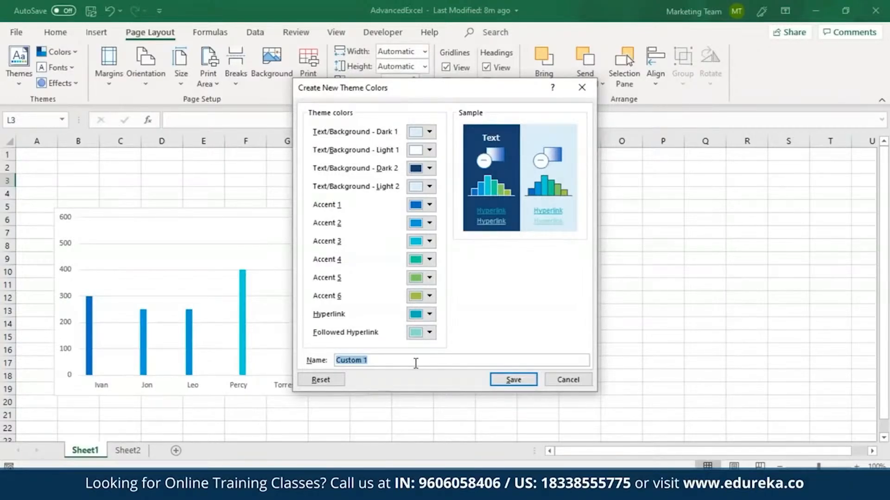
text(theme1)
click(521, 384)
click(378, 324)
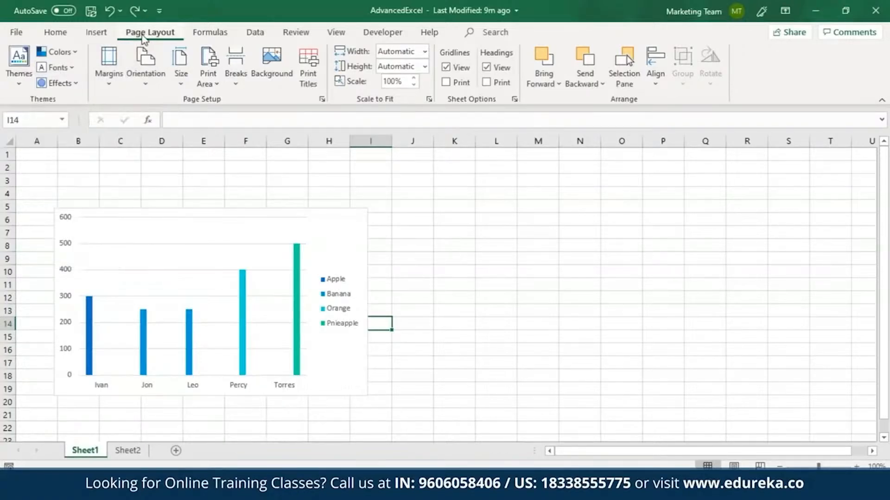
Apply the Arial theme fonts and create new theme fonts with Angsana New as the heading font
click(74, 68)
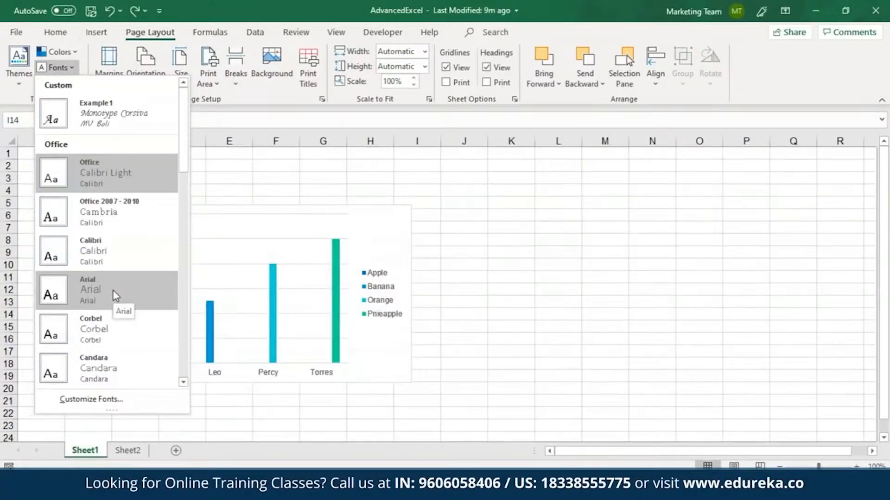
click(115, 296)
click(72, 68)
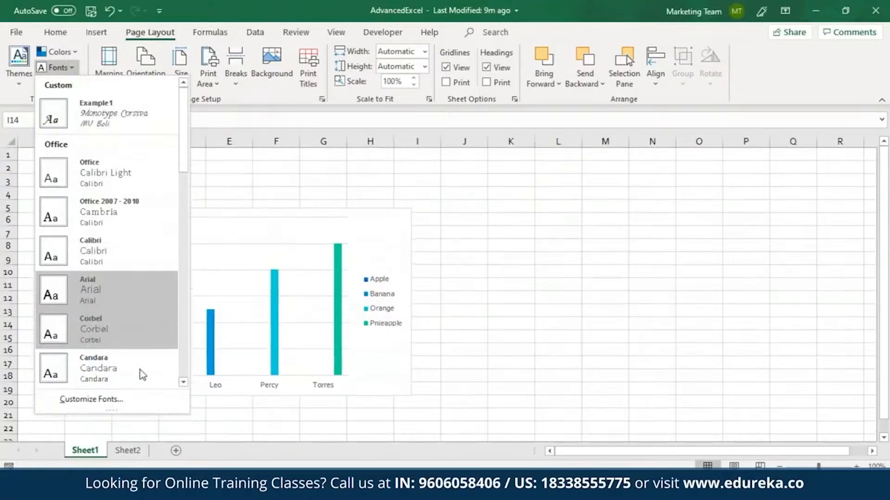
click(113, 398)
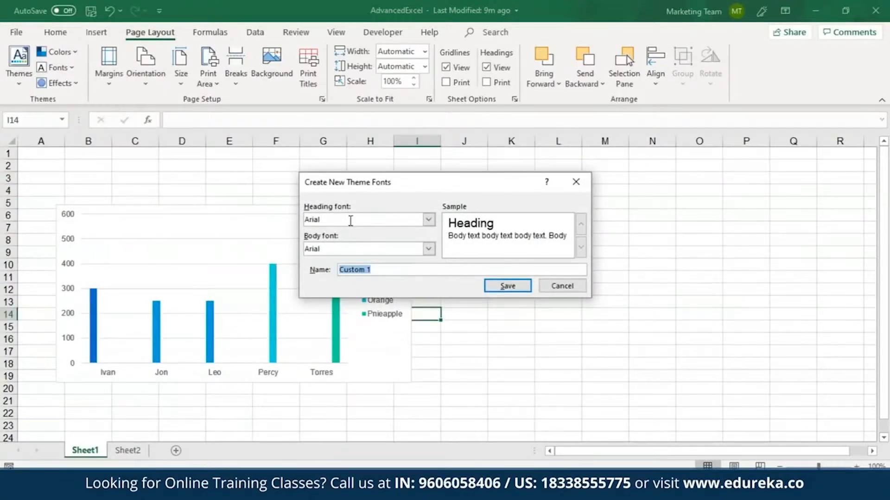
click(429, 220)
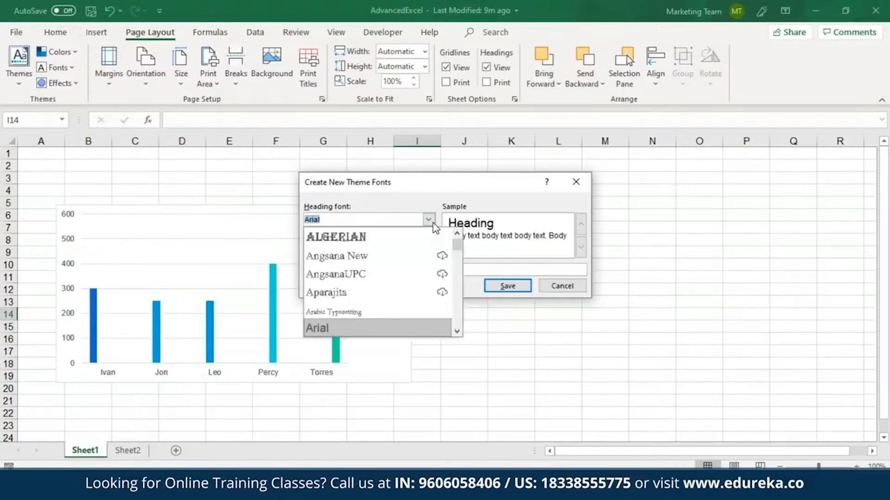
click(399, 258)
Set the body font to Berlin Sans FB Demi and save the theme fonts as fontstyle1
click(428, 249)
drag(456, 277, 459, 281)
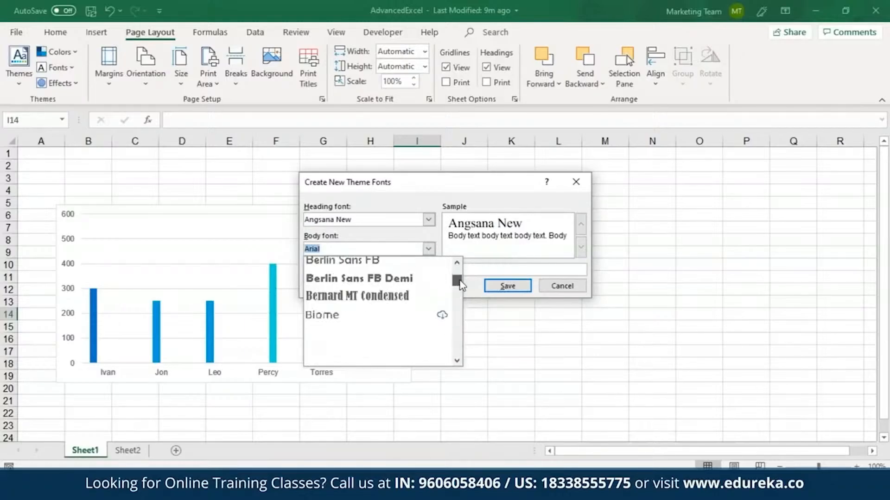
click(424, 284)
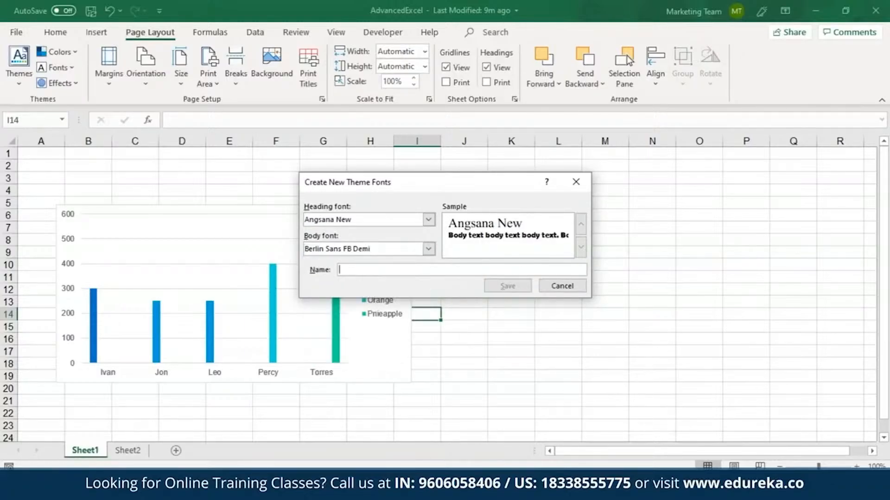
text(fo)
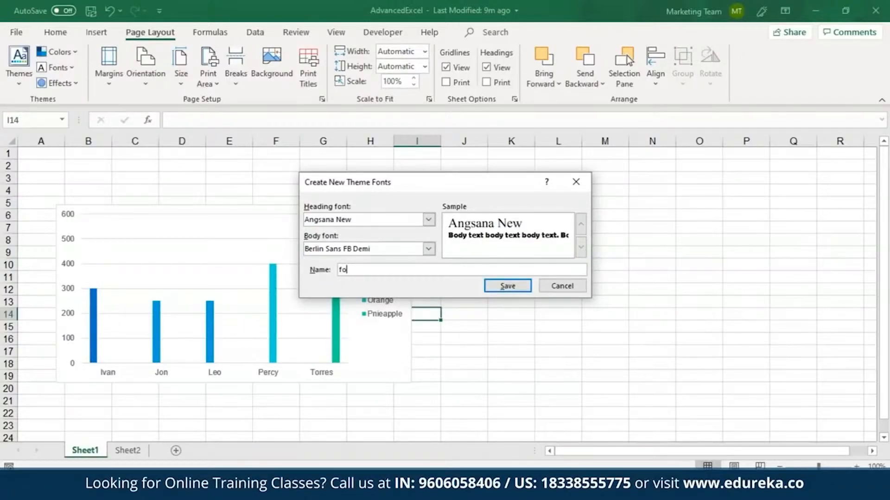
text(ntstyle1)
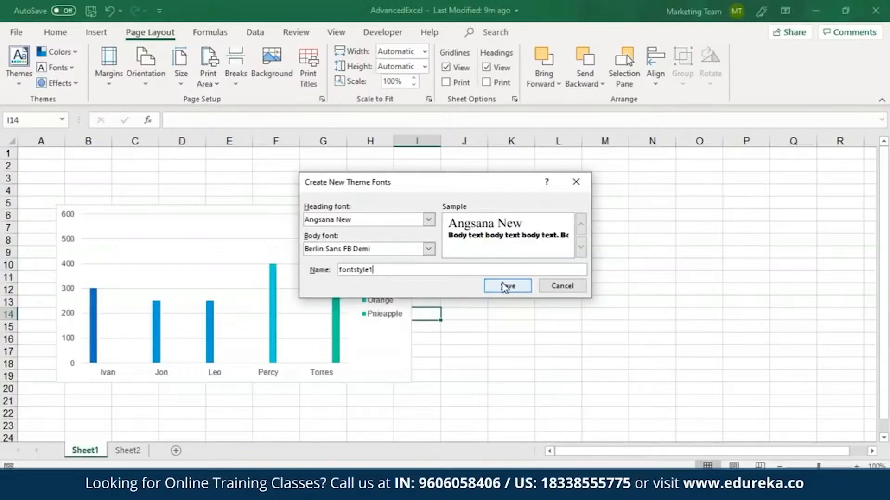
key(Return)
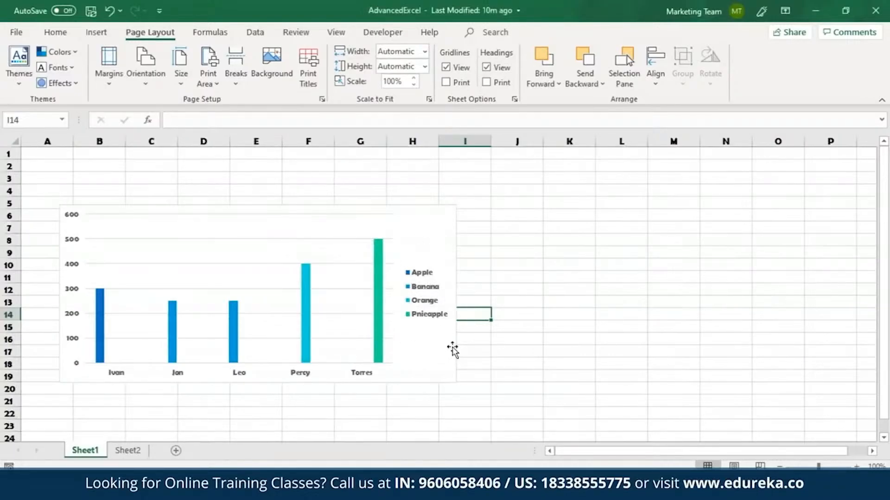
Apply the Office theme effects to the workbook
click(66, 86)
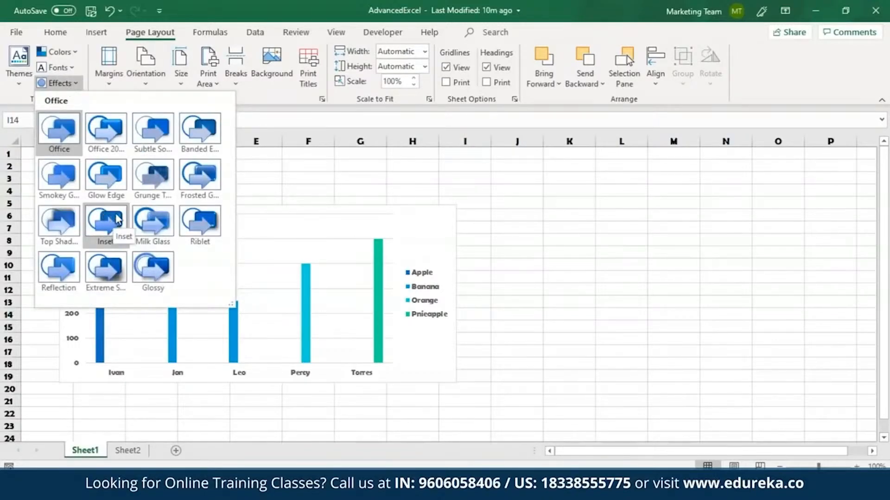
click(52, 115)
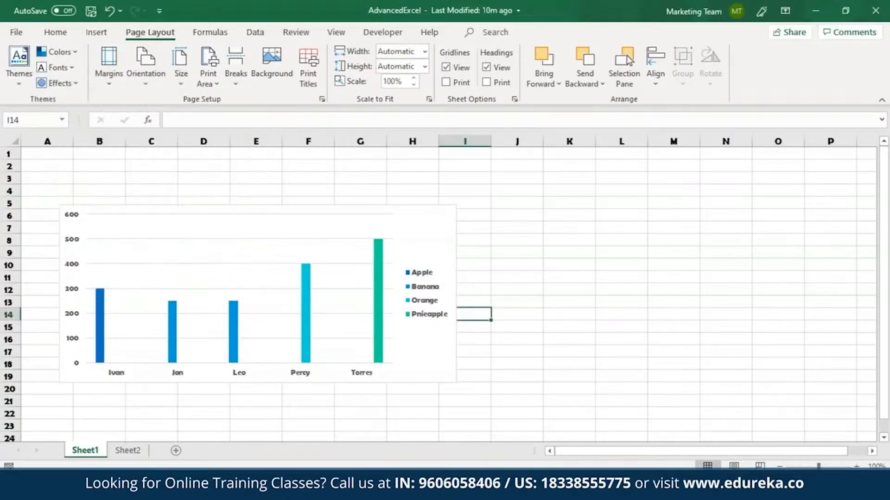
click(26, 71)
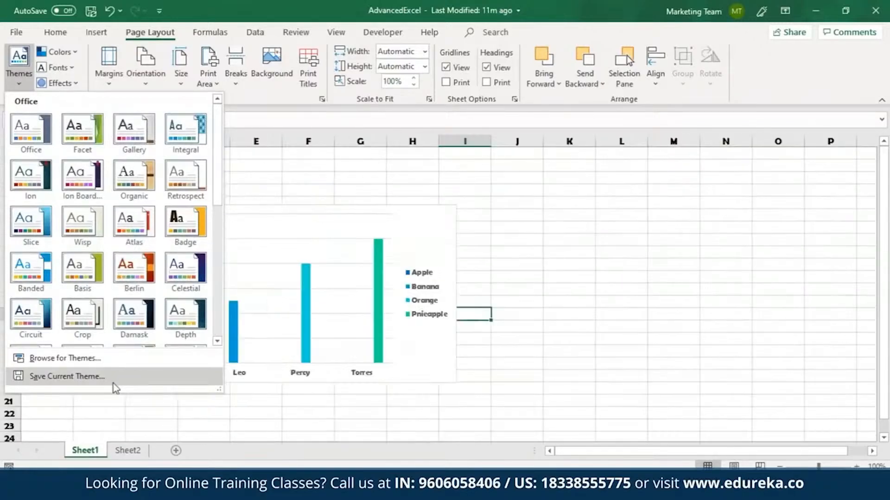
click(98, 382)
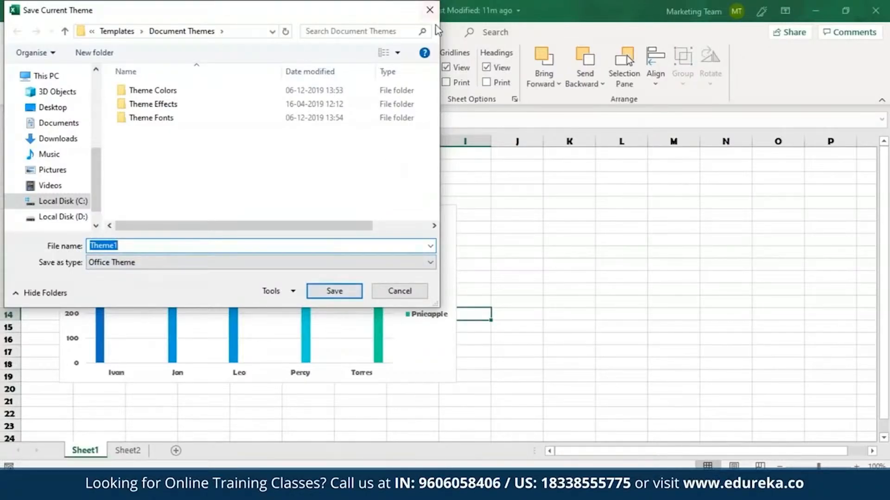
click(399, 291)
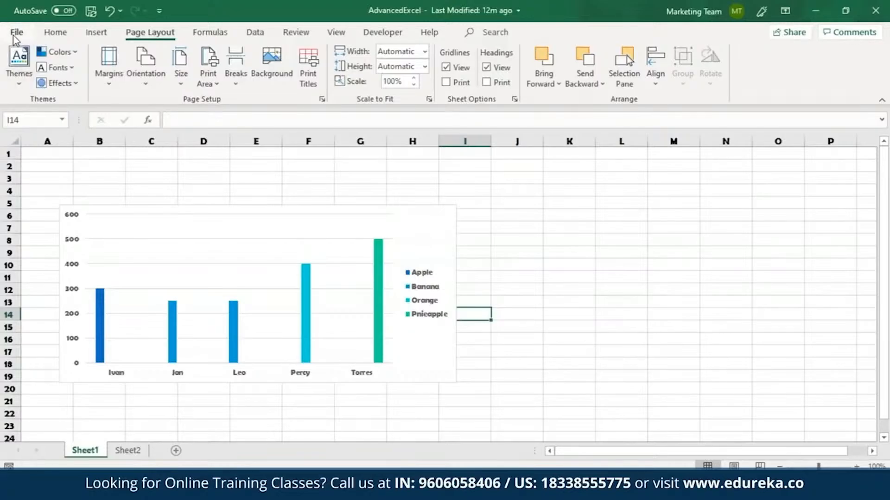
Browse the available templates for a new workbook
click(15, 37)
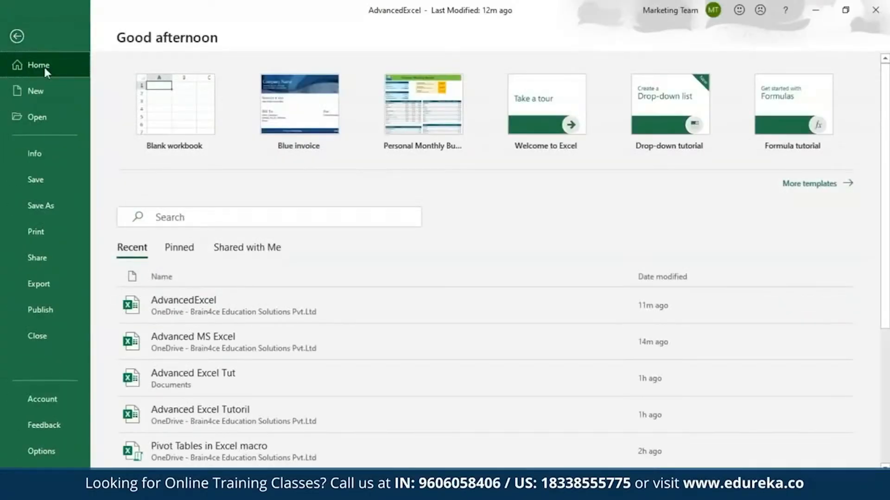
click(44, 92)
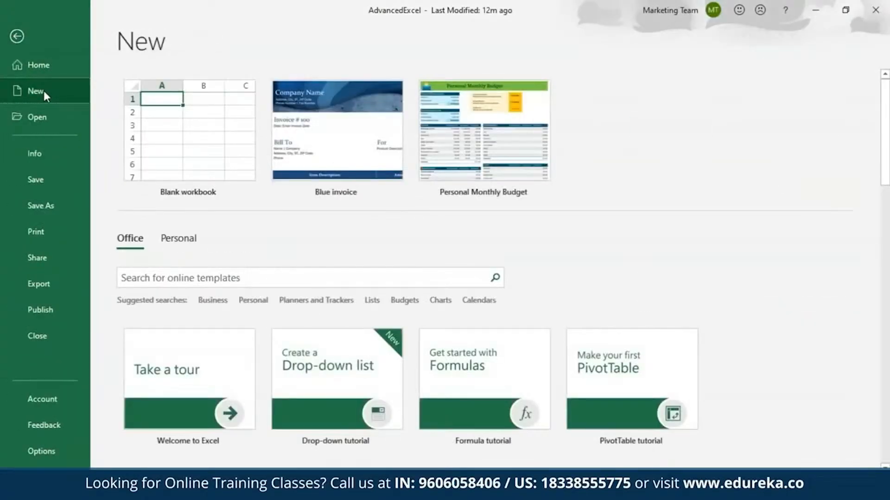
scroll(809, 257, down, 5)
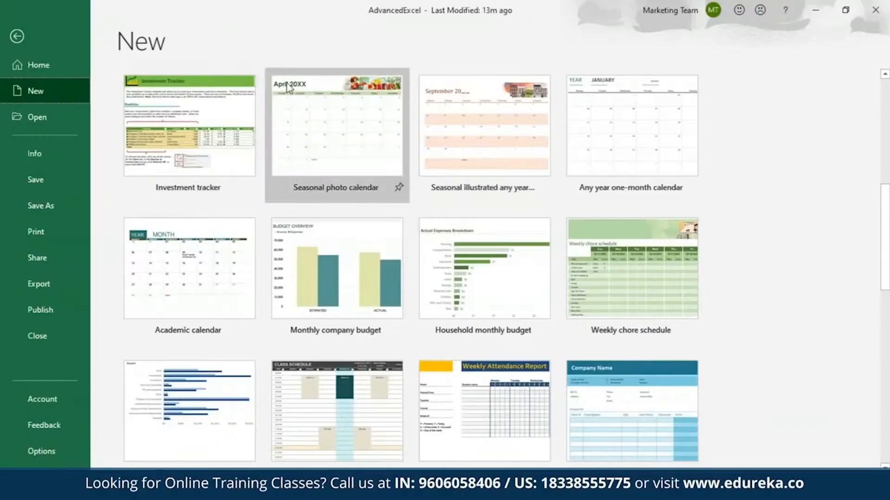
click(589, 122)
click(538, 272)
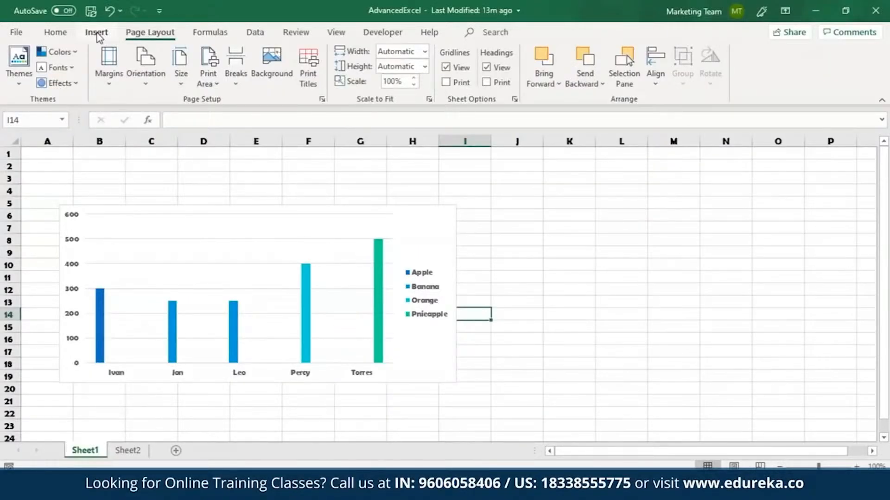
Insert a rectangle shape about 5 cm wide and 2.5 cm tall to the right of the chart
click(96, 34)
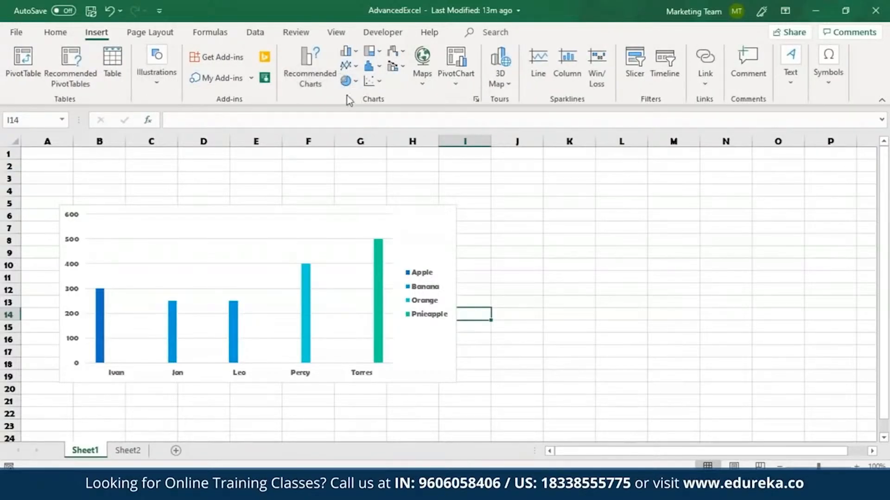
click(154, 64)
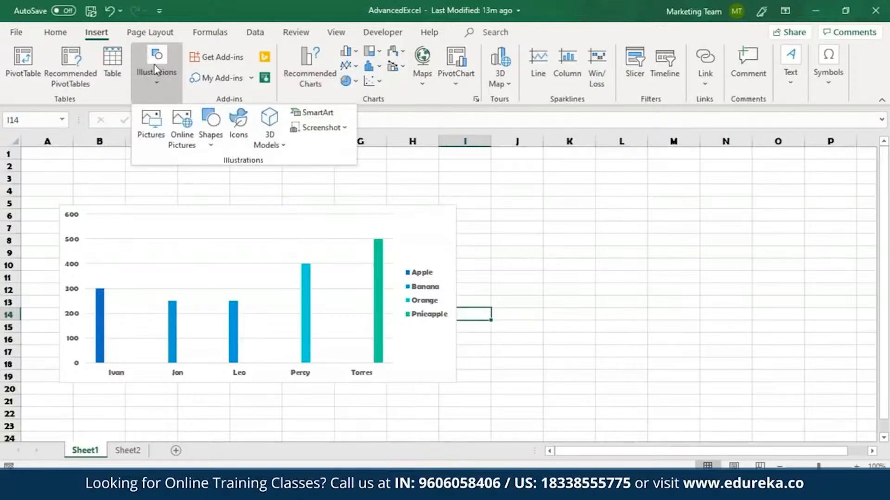
click(200, 135)
click(244, 177)
mouse_move(547, 198)
mouse_down()
mouse_move(642, 227)
mouse_move(673, 261)
mouse_up()
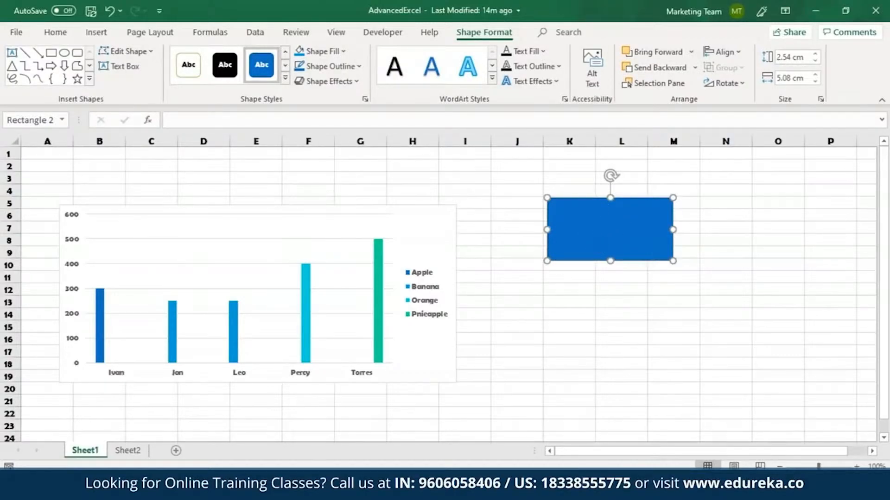
Fill the rectangle with a light blue theme colour and remove its outline
click(345, 53)
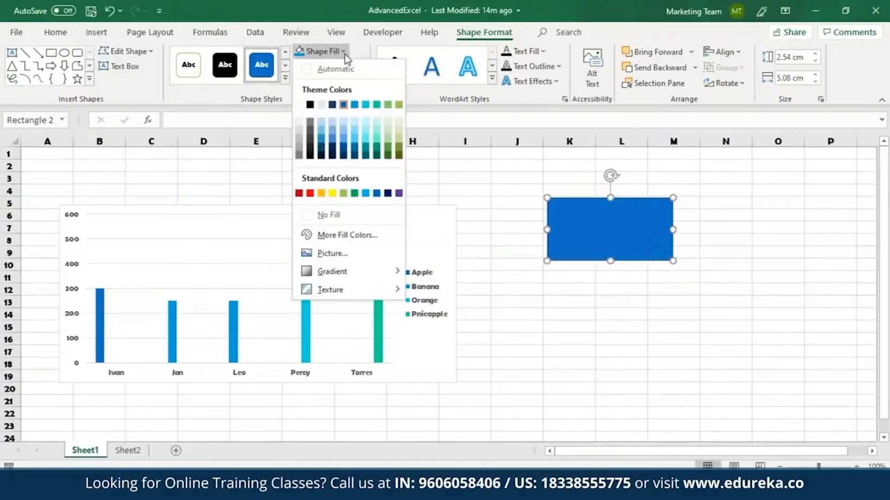
click(354, 129)
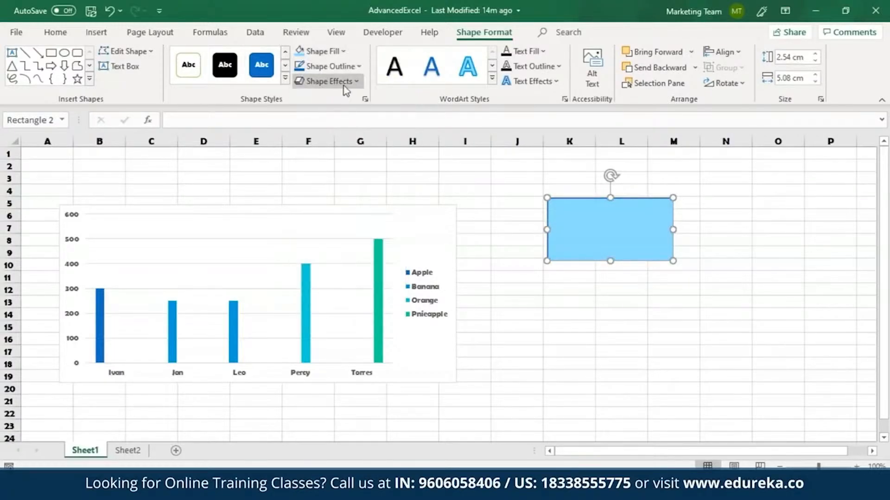
click(348, 67)
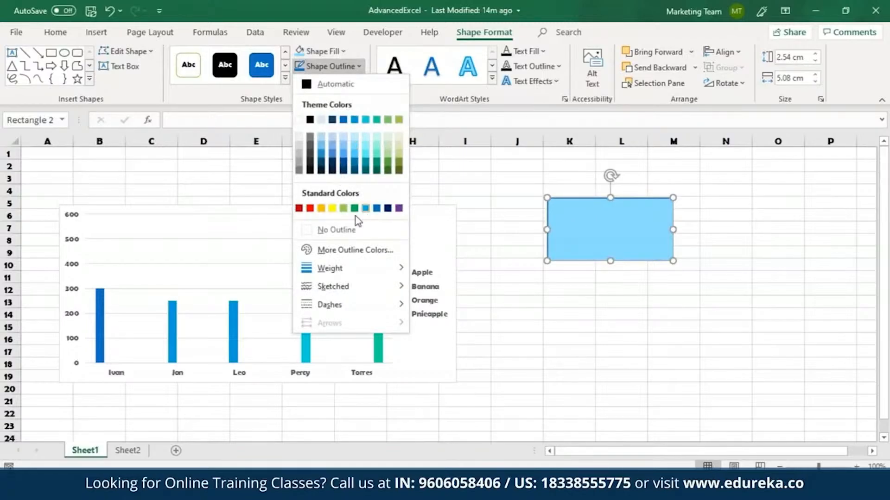
click(318, 230)
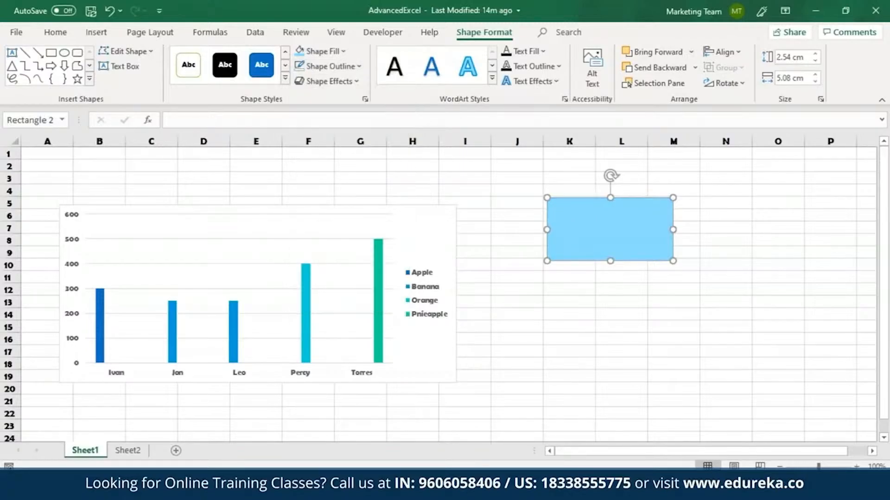
Apply a reflection variation effect to the rectangle
click(333, 82)
mouse_move(346, 171)
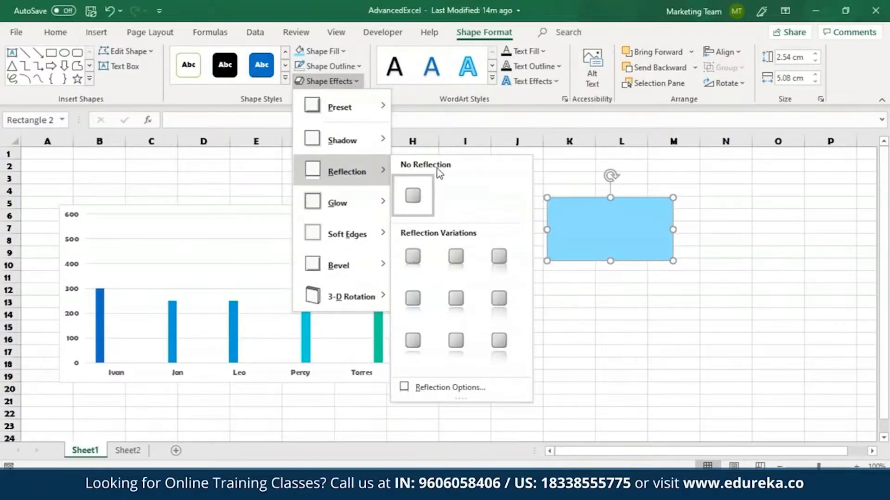
click(498, 257)
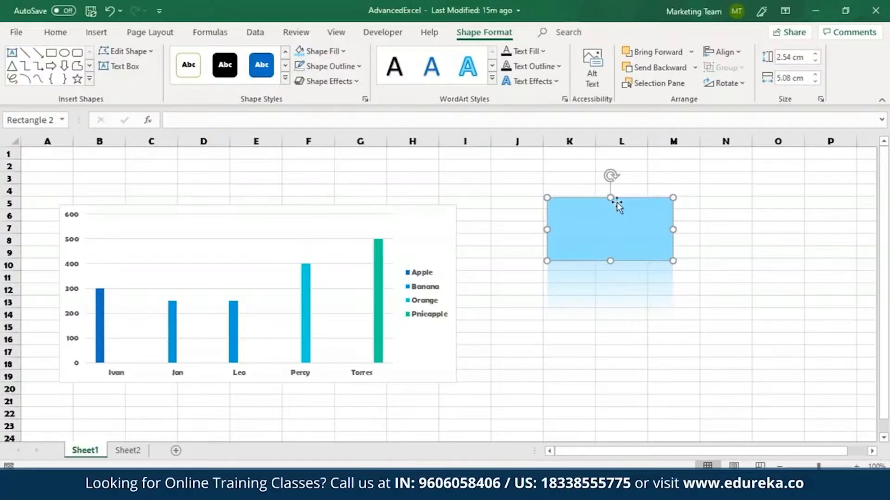
key(Escape)
Review the Page Setup dialog's tabs and the print orientation options
click(96, 32)
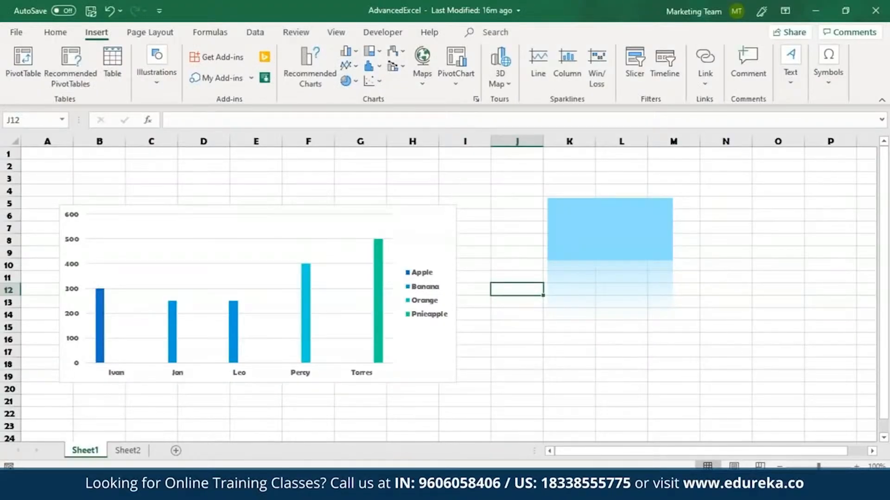
click(151, 35)
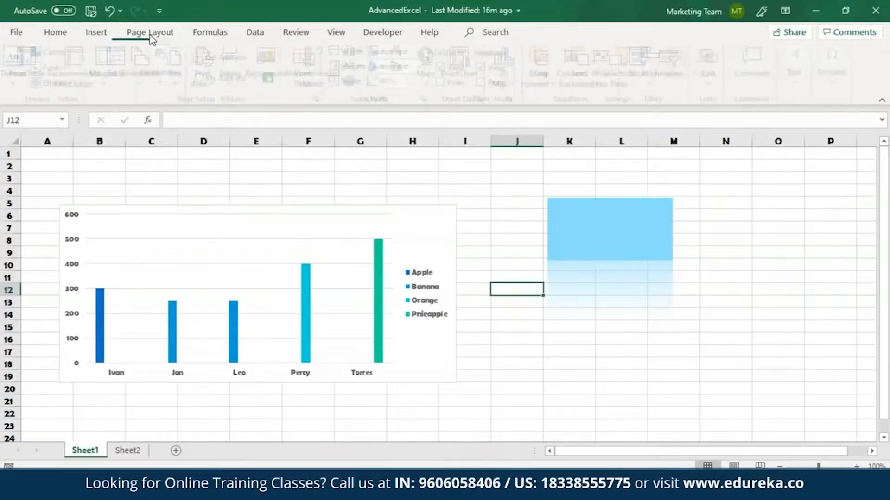
click(322, 99)
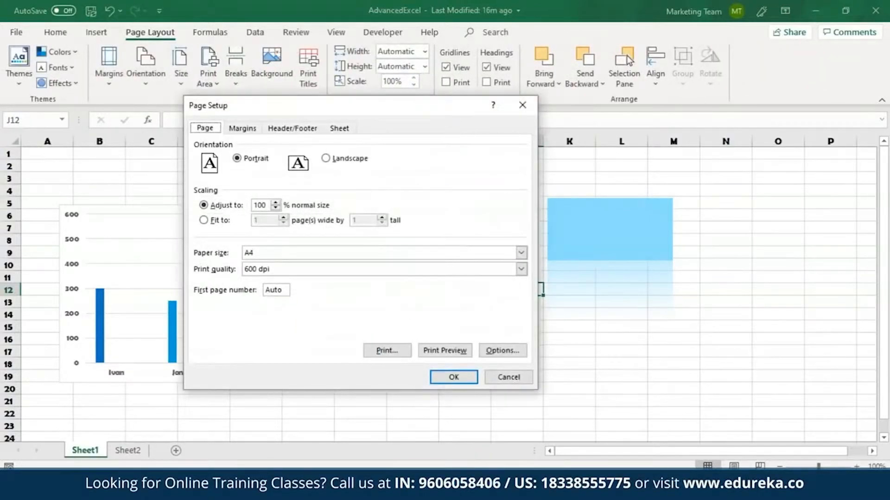
click(346, 132)
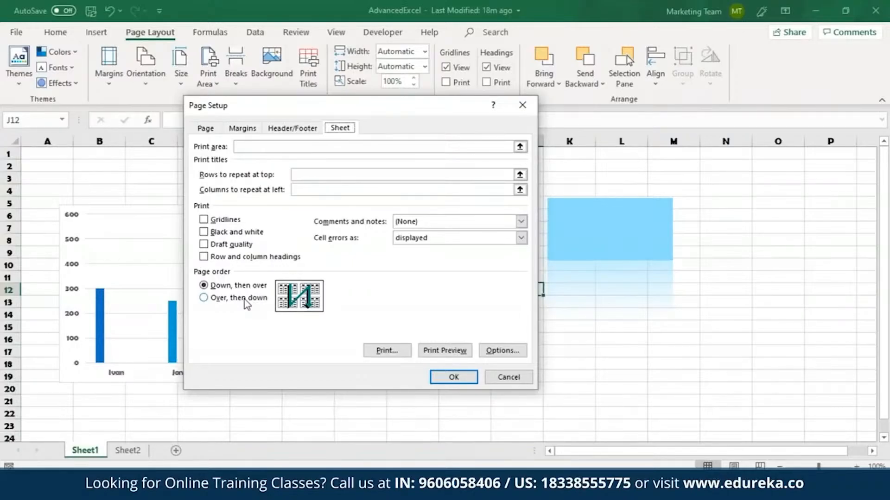
click(236, 128)
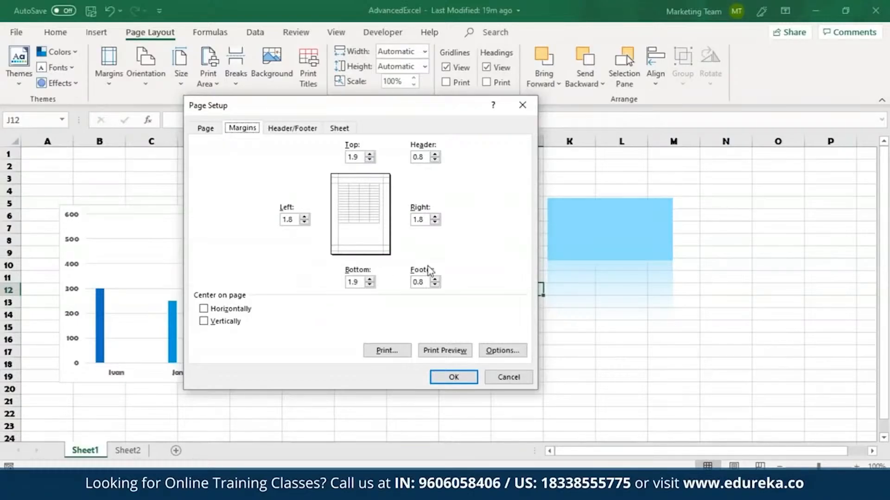
click(285, 134)
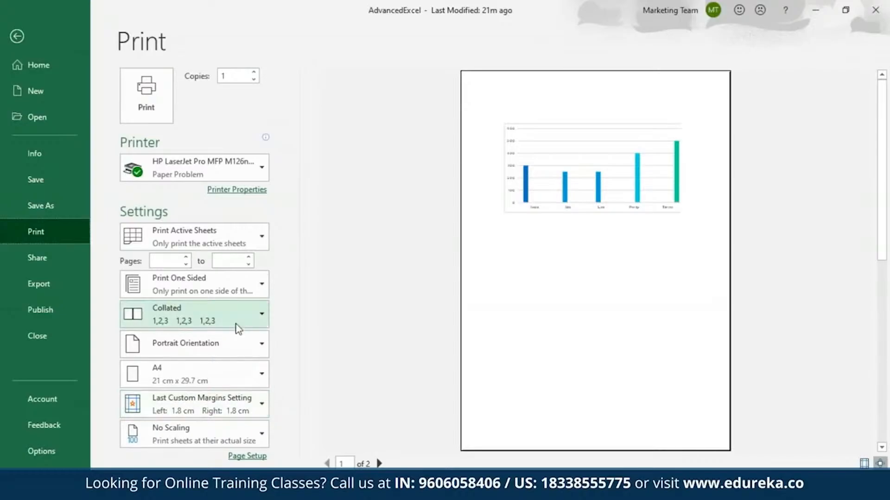
click(238, 342)
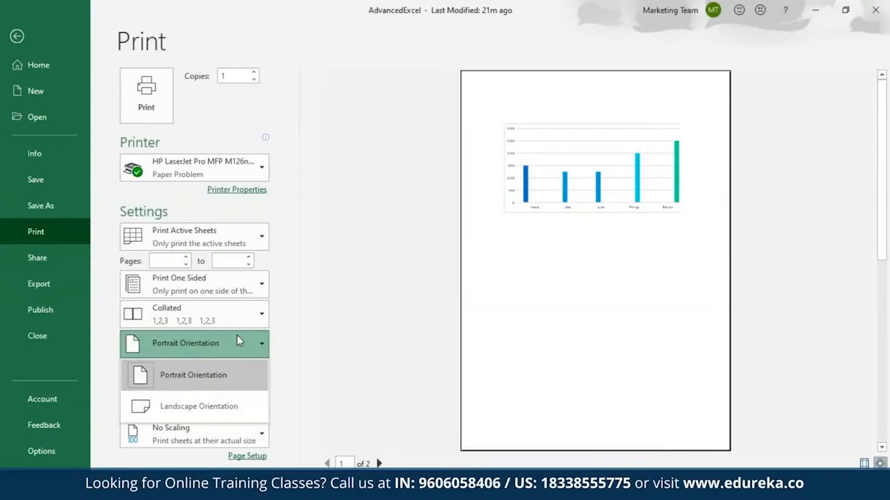
click(17, 35)
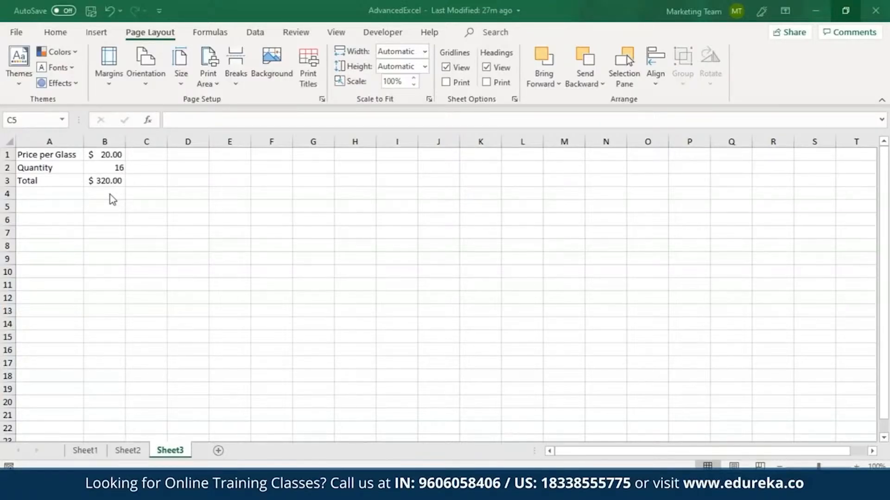
On Sheet3, enter a formula in C5 that references the total in B3
click(105, 180)
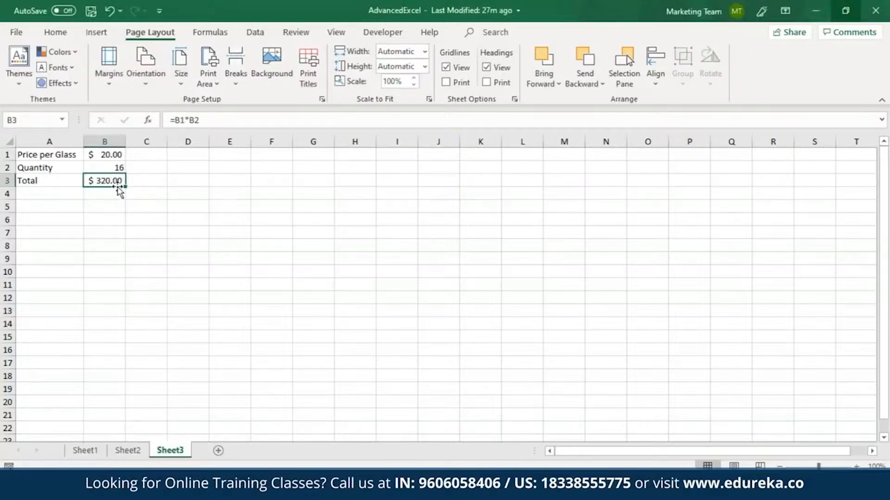
click(145, 210)
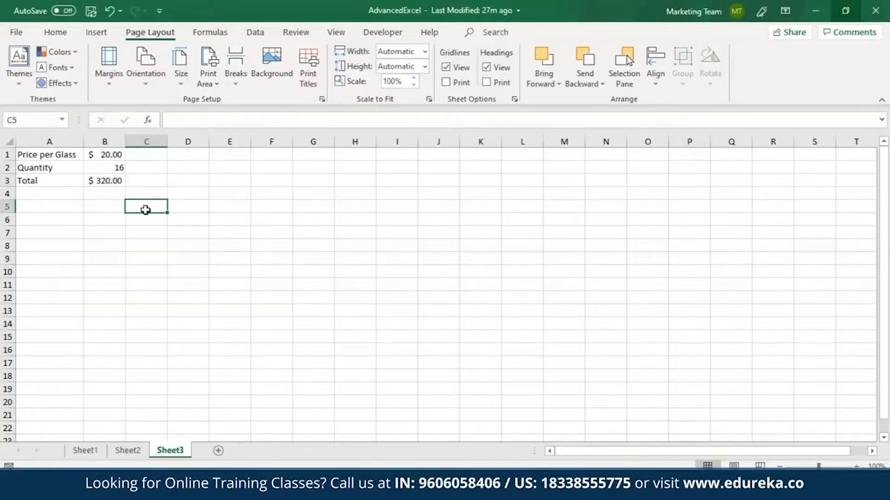
text(=)
click(119, 182)
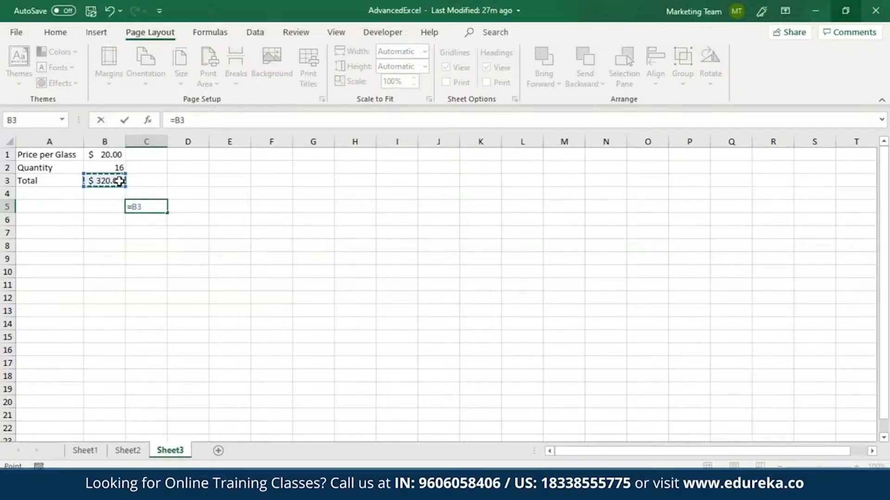
key(Return)
Enter 16 and 17 in B6 and B7, and fill the series down to B11
click(143, 206)
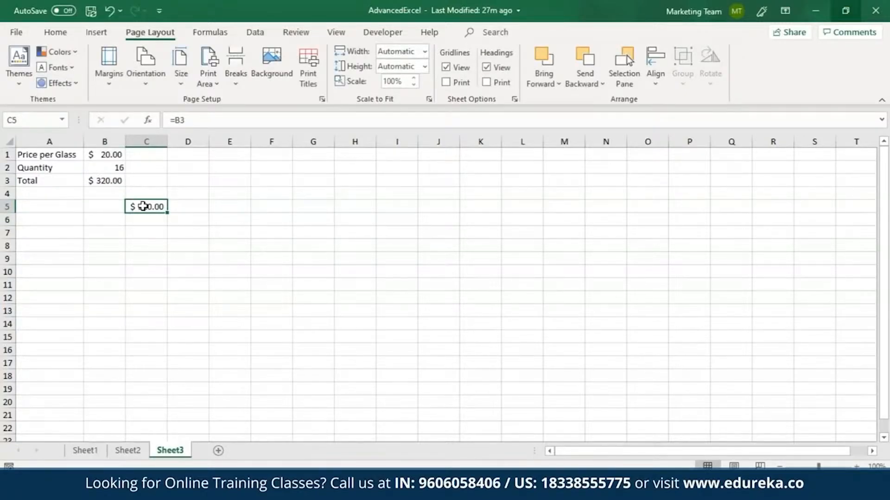
click(115, 224)
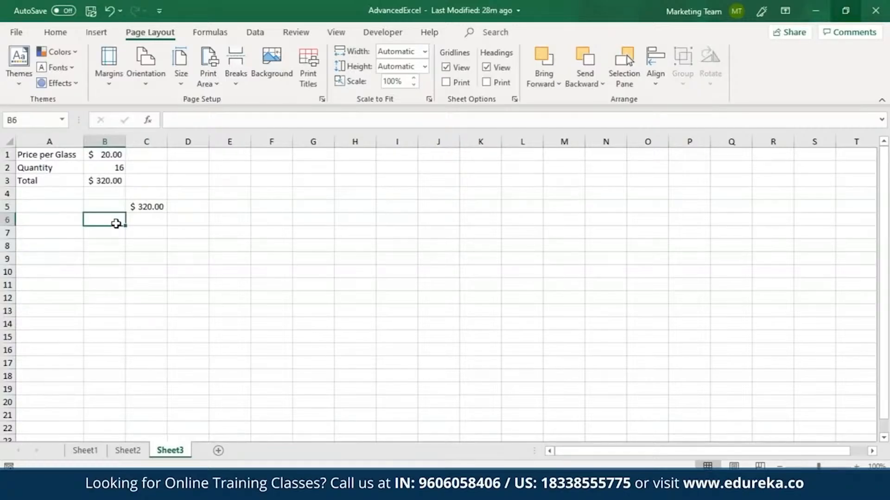
text(16)
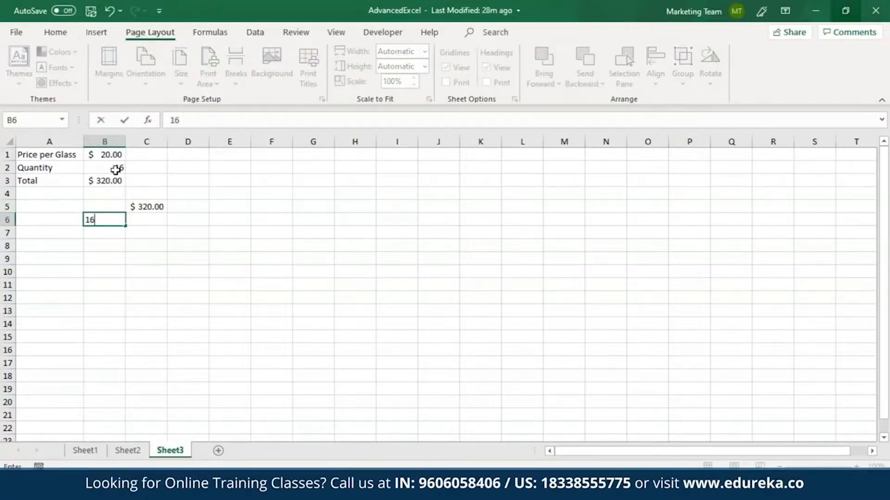
key(Return)
text(17)
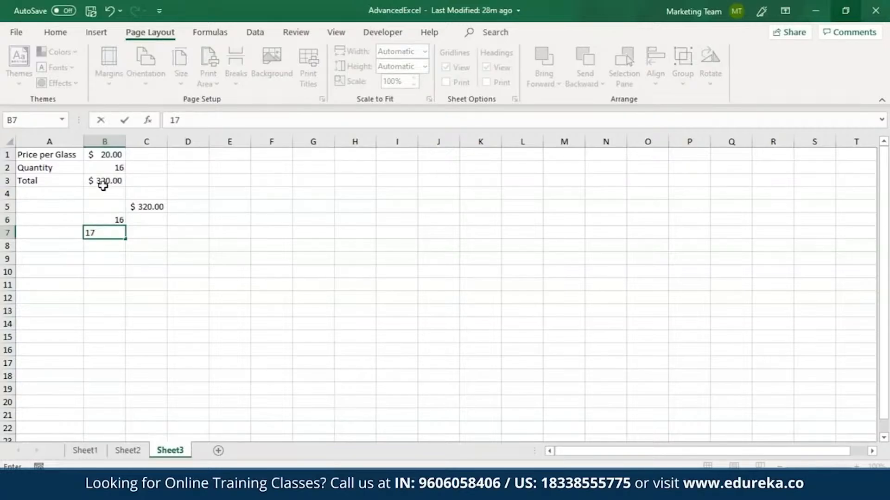
key(Return)
key(Up)
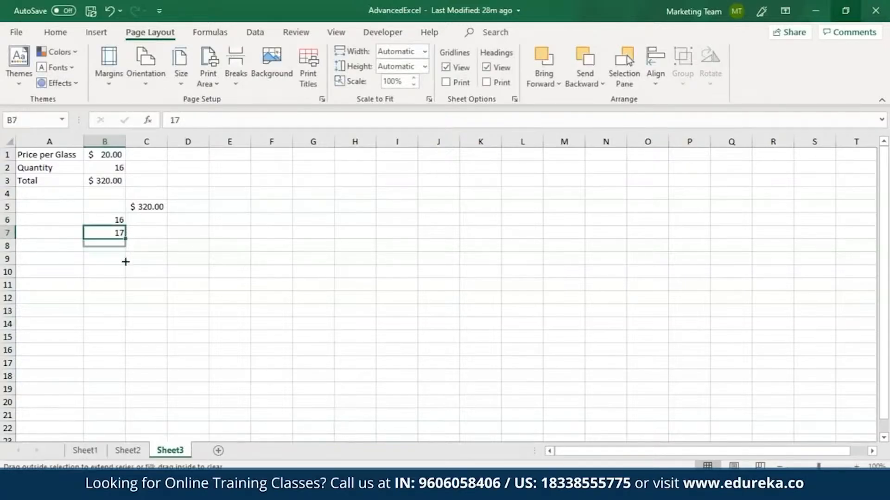
drag(125, 239, 126, 297)
click(133, 298)
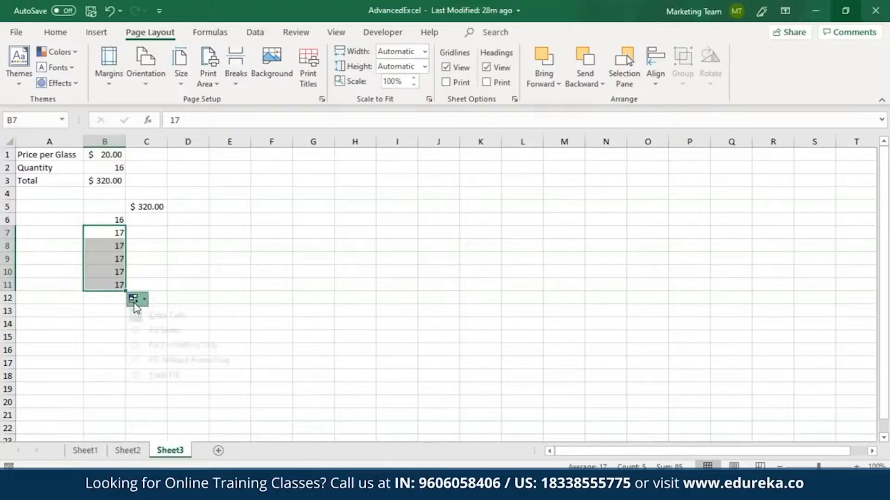
click(146, 334)
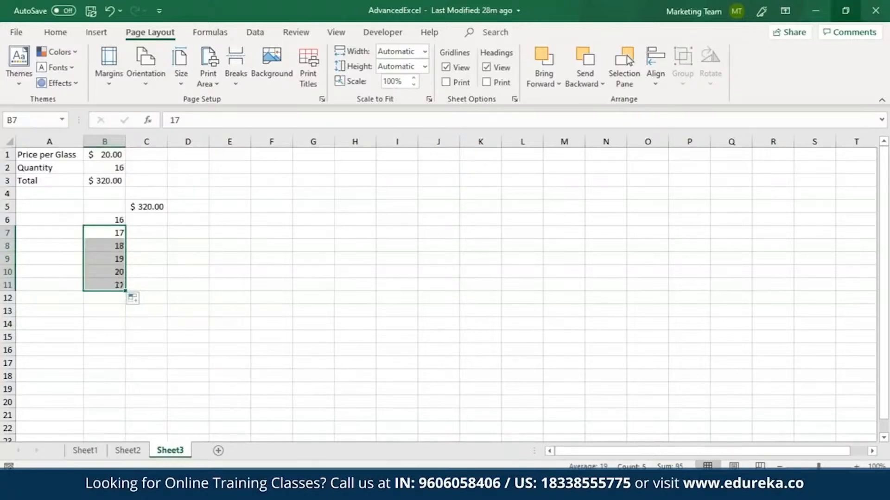
Create a one-variable data table on B5:C11 using B2 as the column input cell
drag(112, 209, 159, 286)
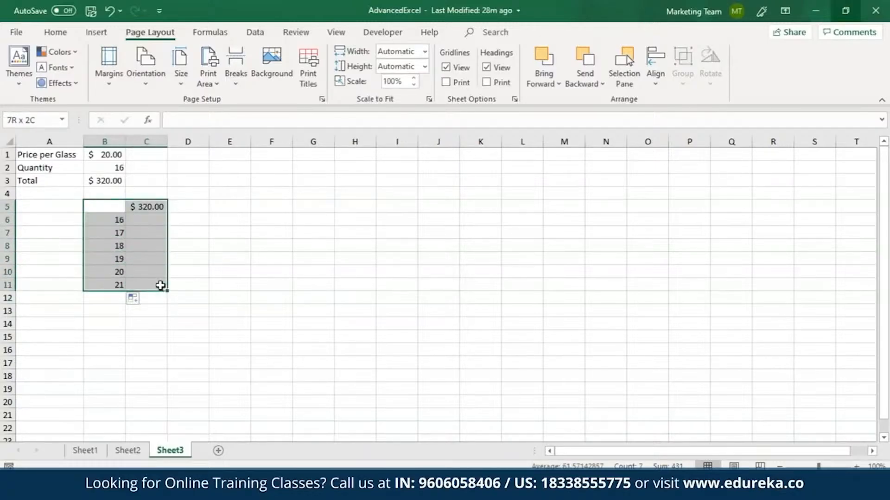
click(254, 33)
click(712, 72)
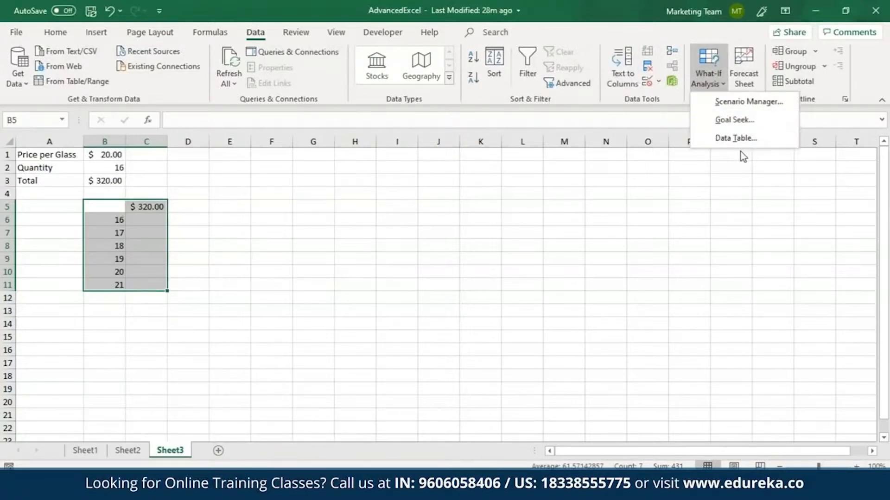
click(736, 140)
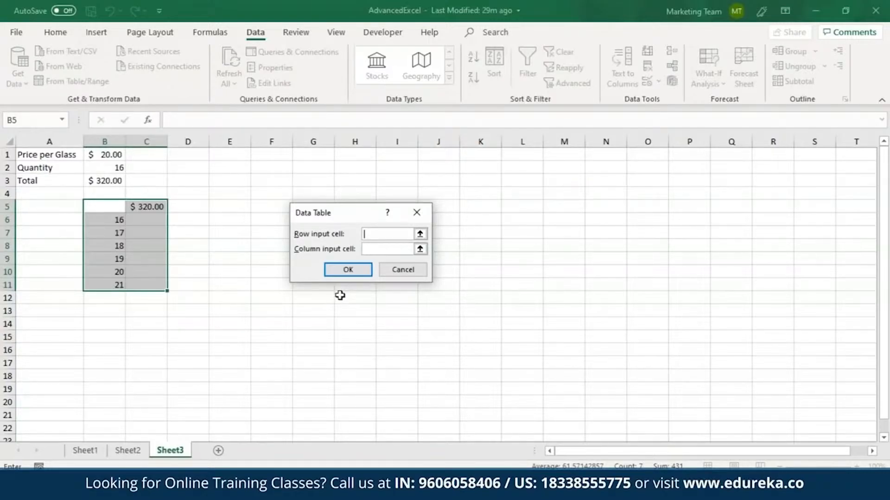
key(Tab)
click(118, 171)
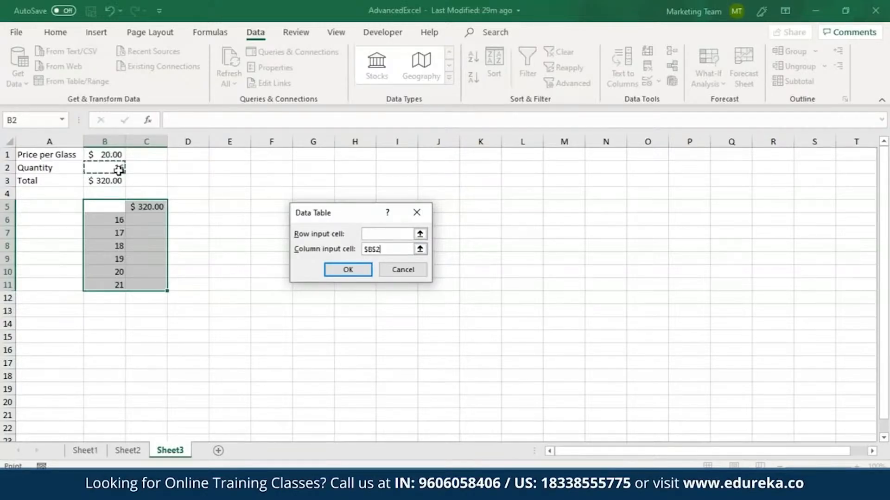
click(348, 270)
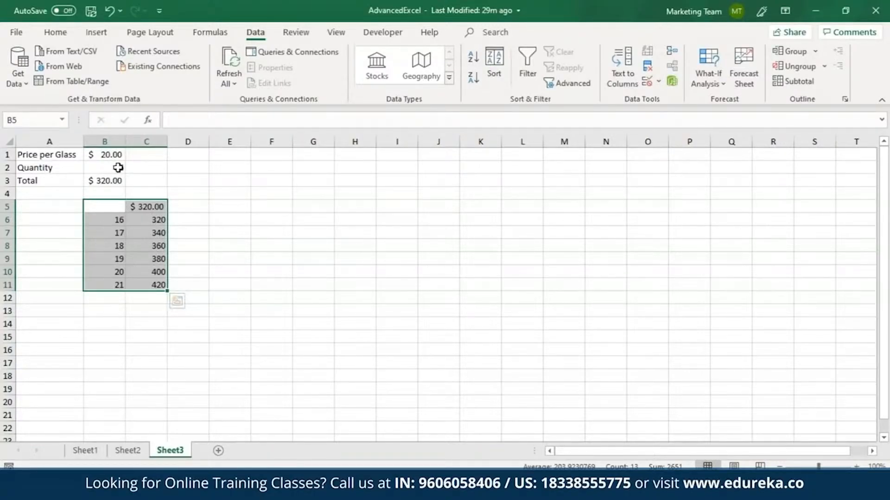
Format the data table results in C6:C11 with the US dollar accounting format
click(147, 217)
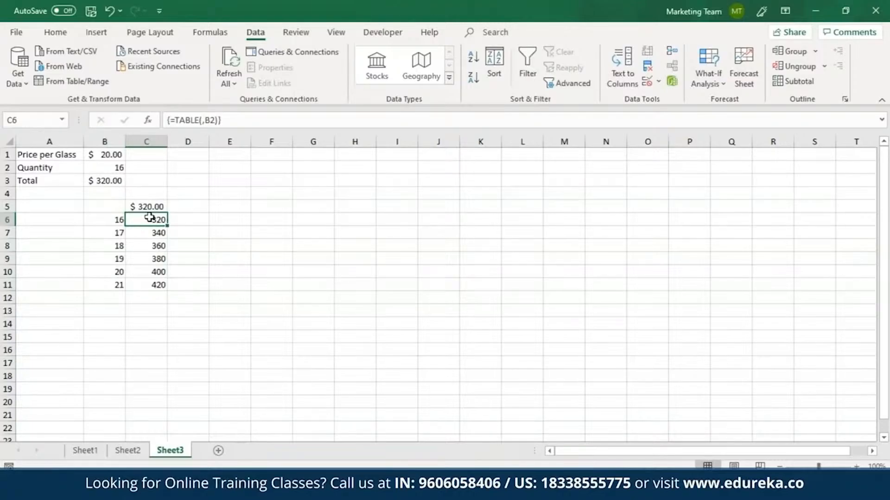
drag(149, 218, 144, 284)
click(53, 33)
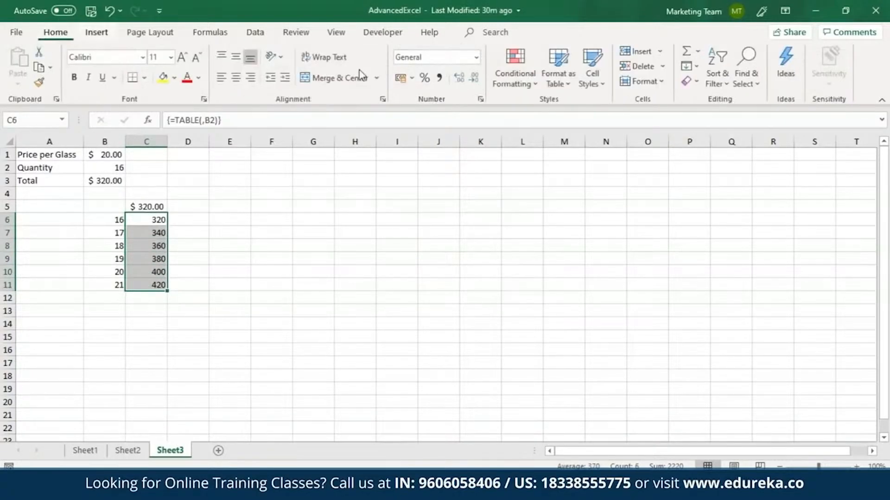
click(411, 78)
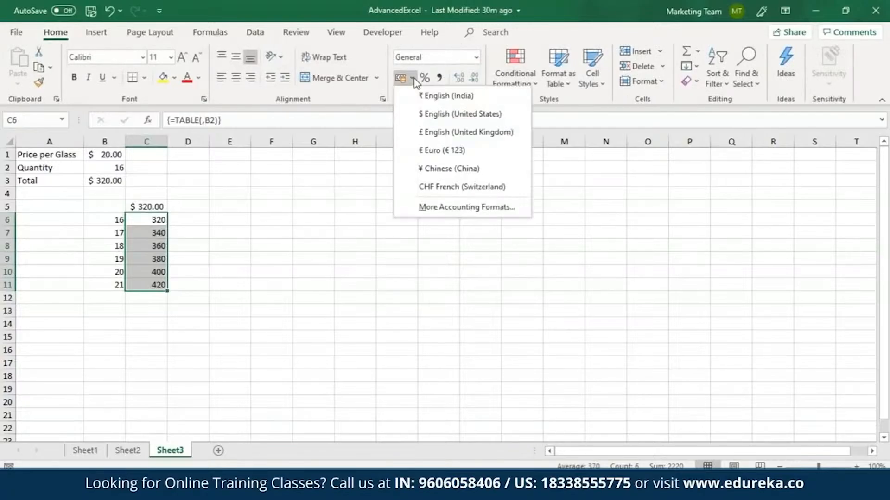
click(434, 114)
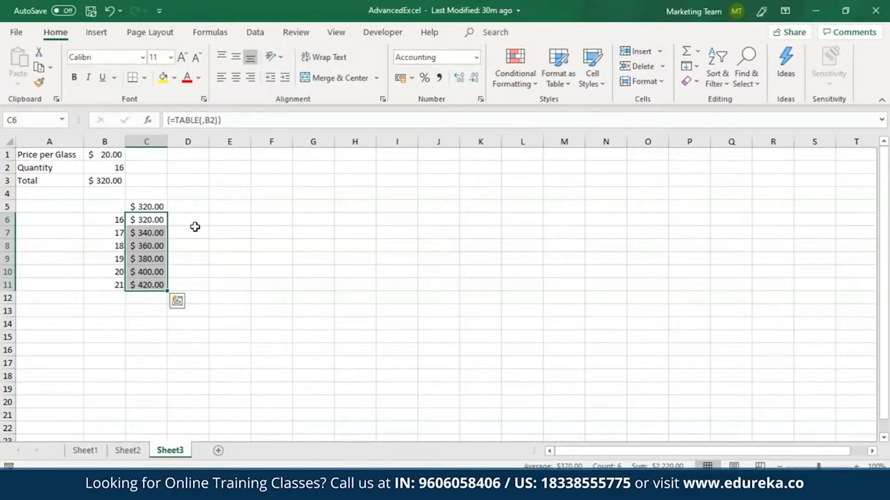
Enter a formula in F5 that references the total in B3
click(162, 207)
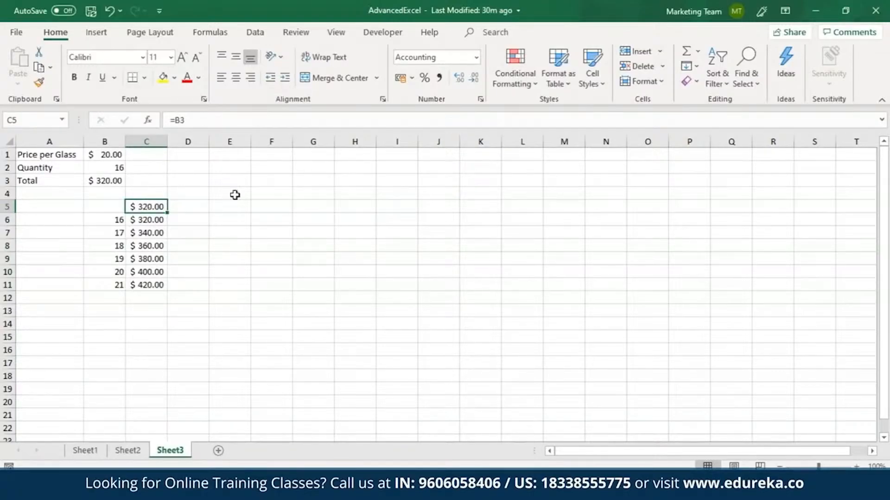
click(263, 204)
text(=)
click(111, 181)
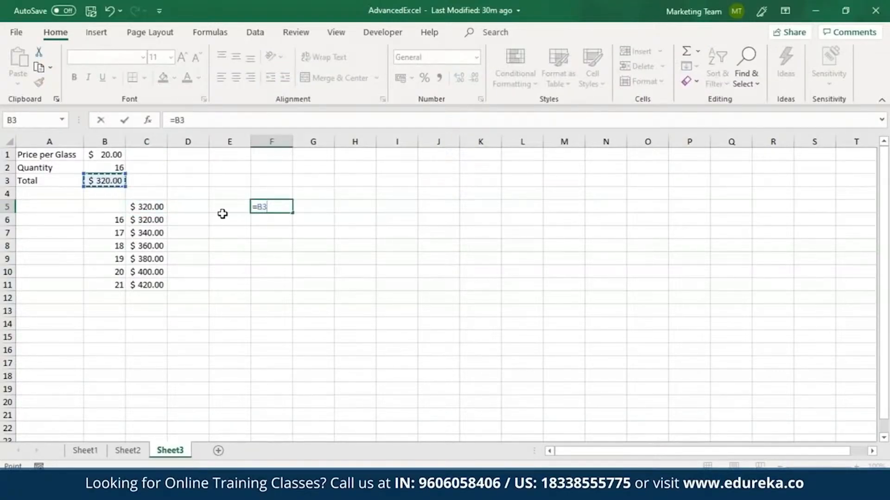
key(Return)
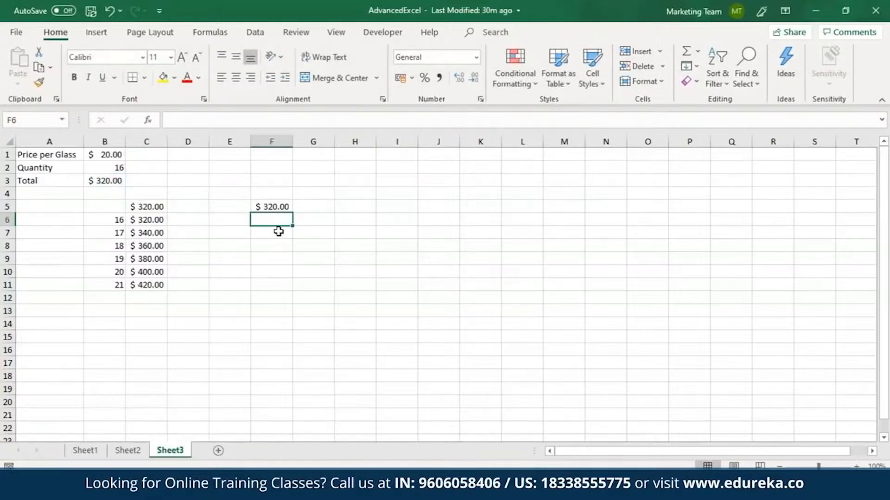
Enter the quantities 17, 21, 24, 27 and 30 down F6:F10
text(17)
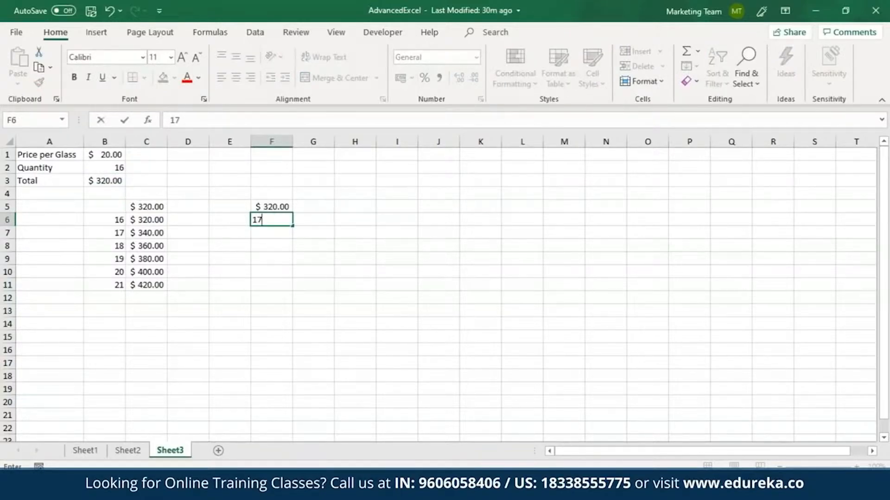
key(Return)
text(21)
key(Return)
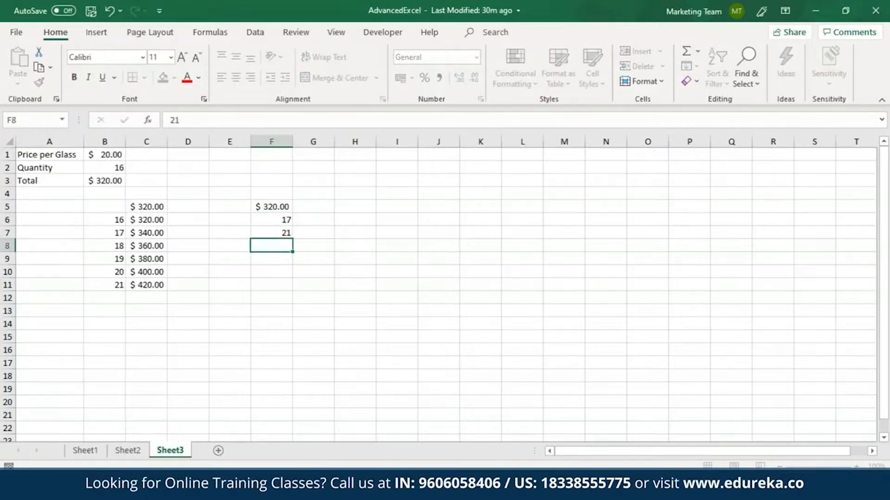
text(24)
key(Return)
text(27)
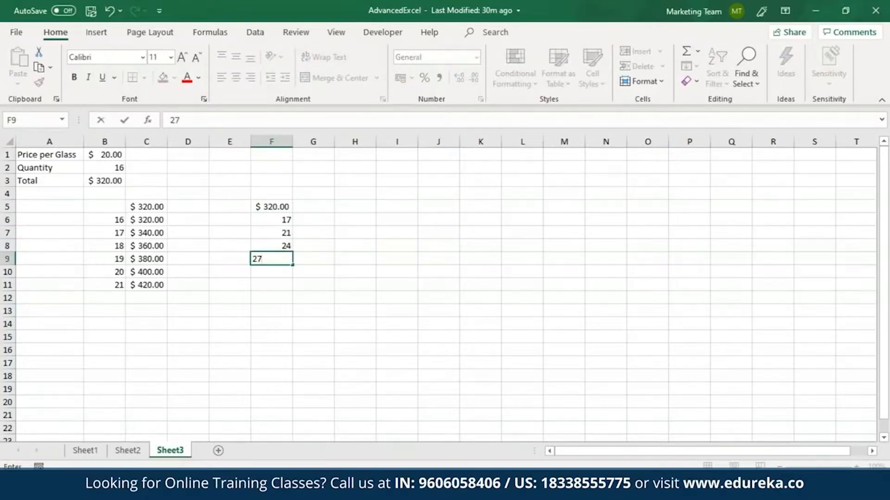
key(Return)
text(30)
Enter the prices 21, 26, 29 and 33 across G5:J5
click(318, 209)
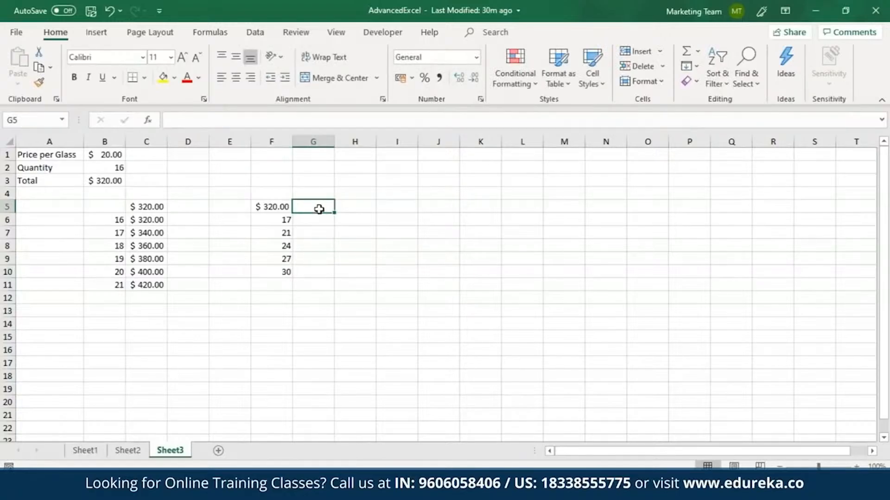
text(21)
key(Tab)
text(26)
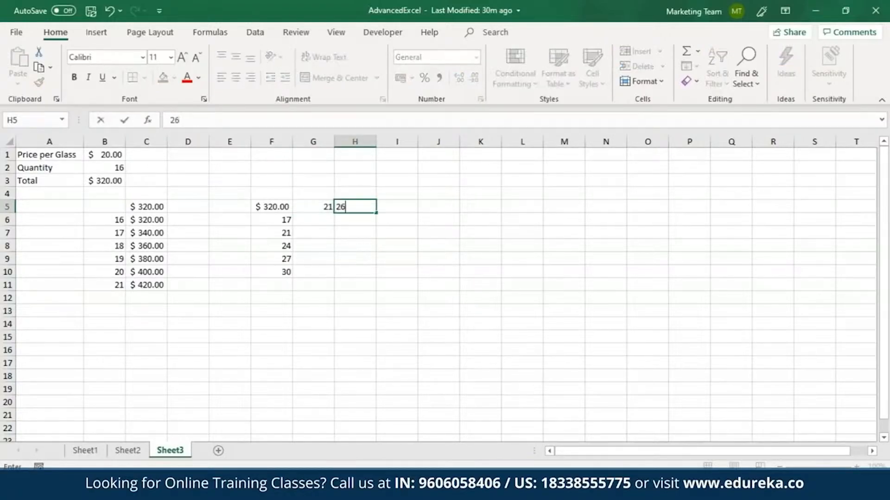
key(Tab)
text(29)
key(Tab)
text(3)
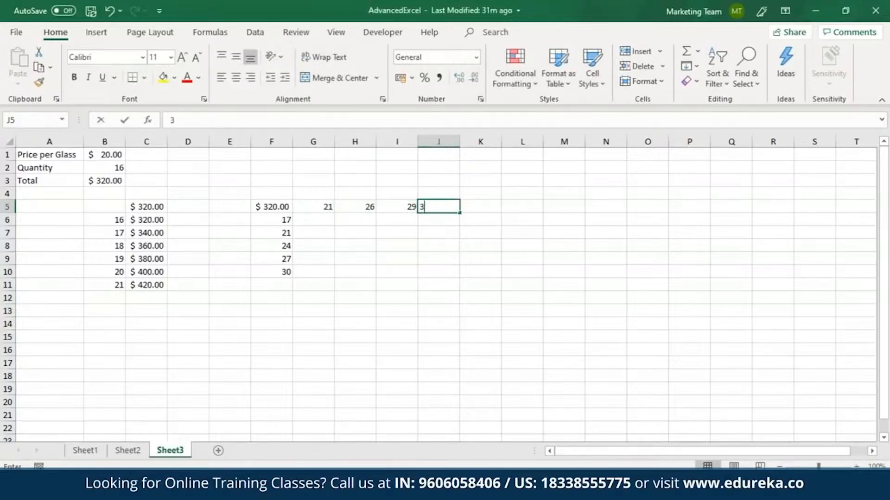
text(3)
Create a two-variable data table on F5:J10 with B1 as the row input cell and B2 as the column input cell
drag(277, 205, 433, 274)
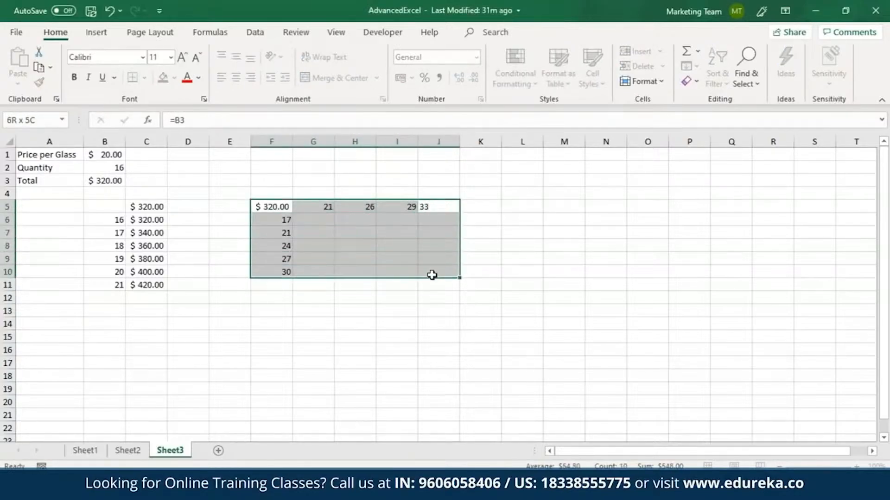
click(257, 32)
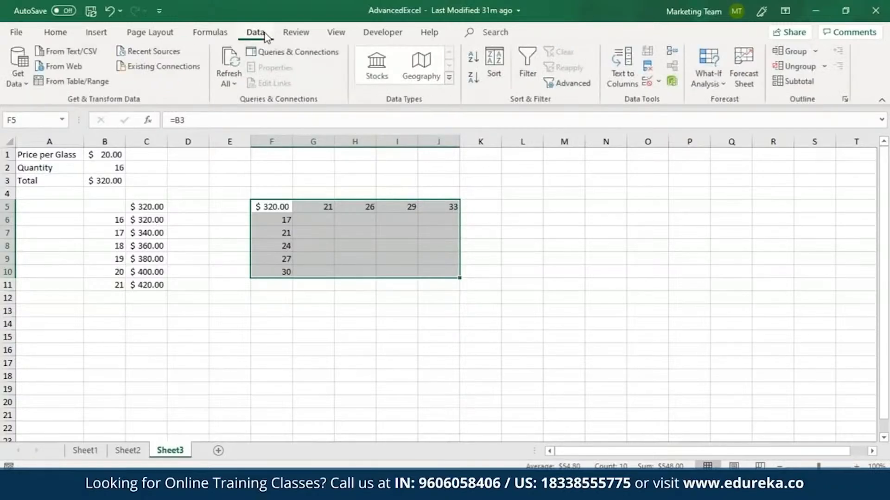
click(717, 72)
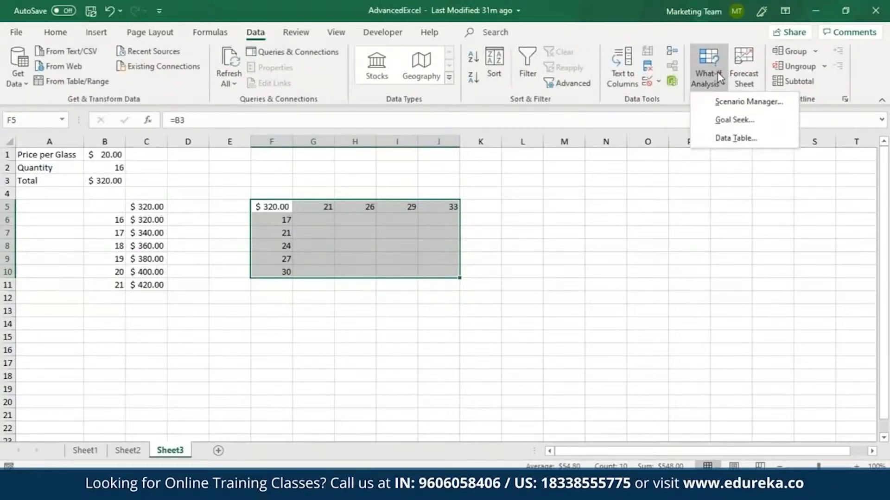
click(737, 138)
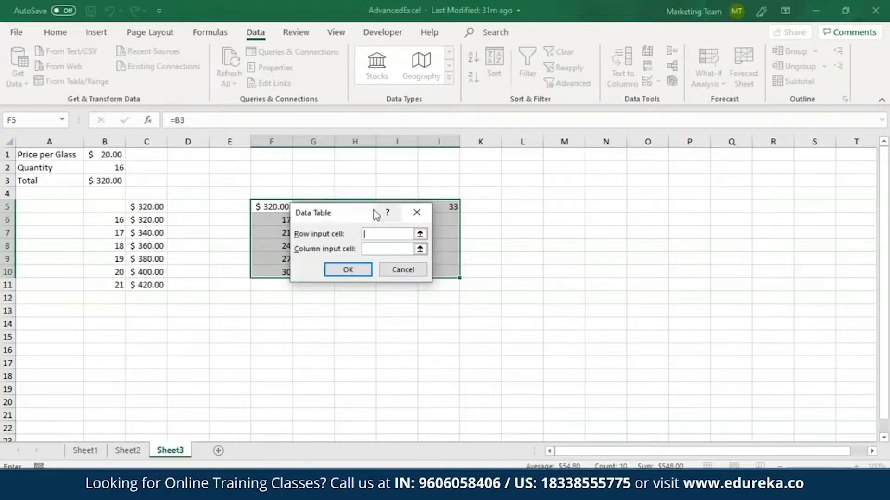
drag(352, 209, 350, 282)
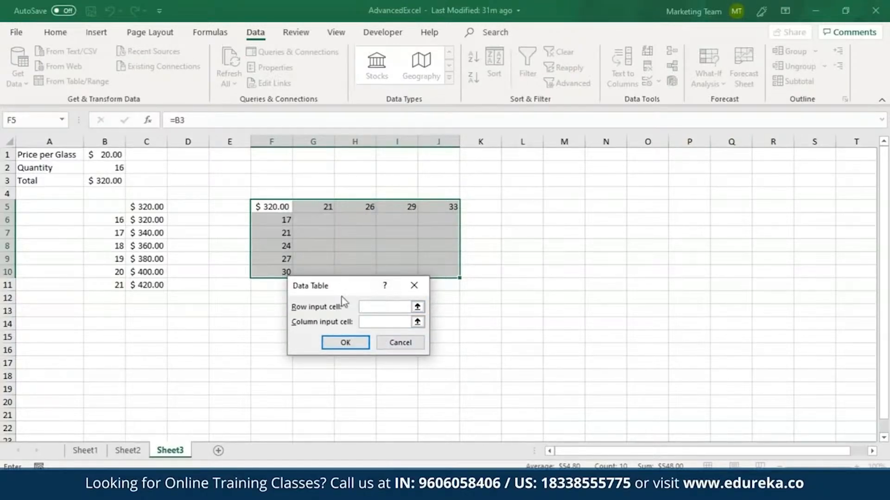
click(112, 154)
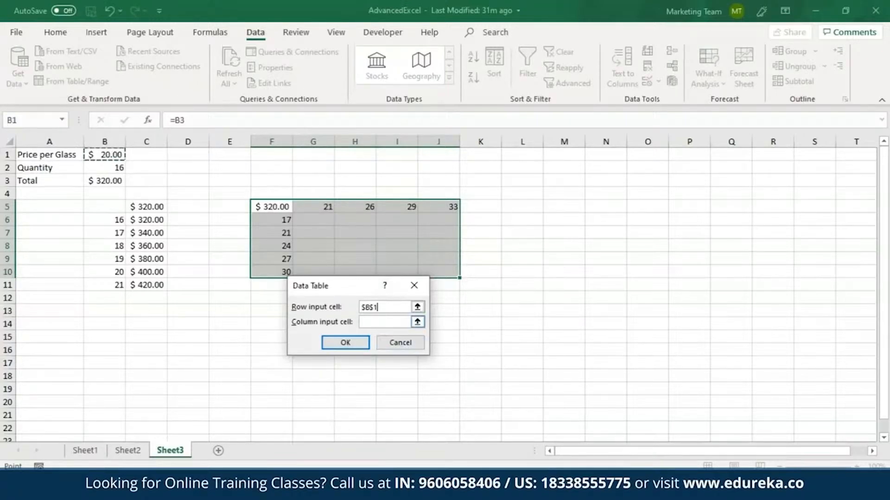
click(116, 167)
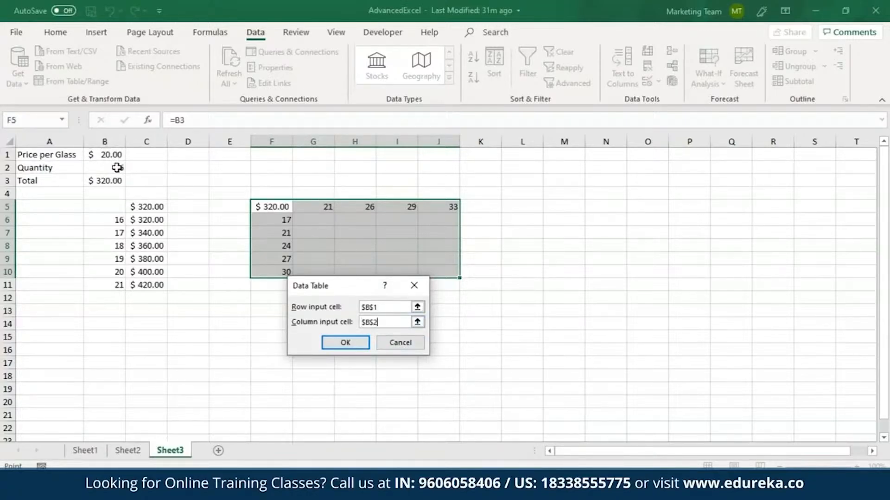
click(348, 344)
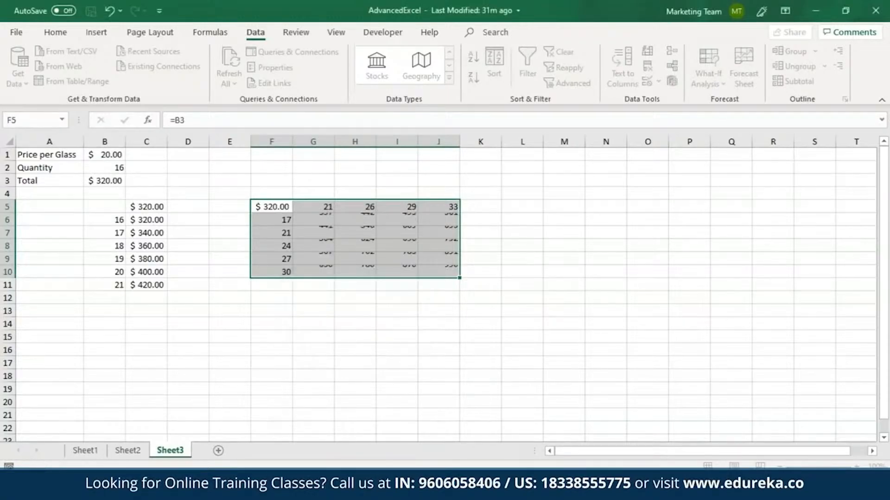
click(371, 294)
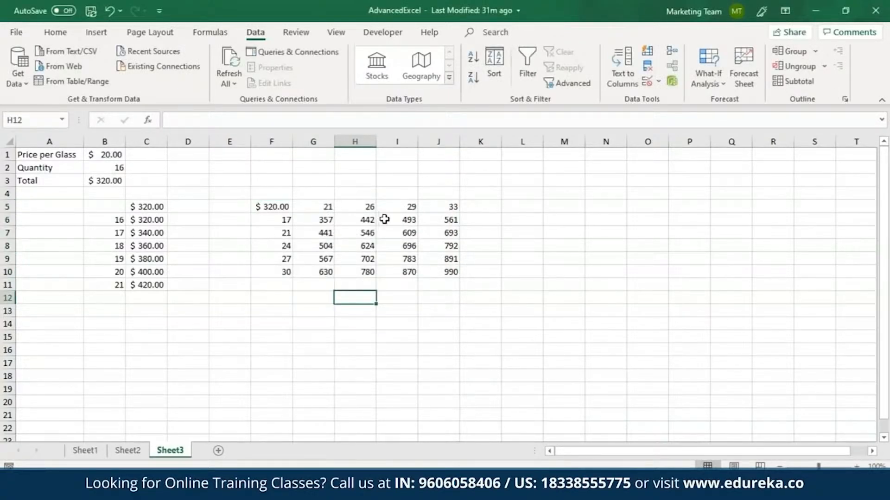
Format the data table results in G6:J10 with the US dollar accounting format
drag(317, 222, 439, 271)
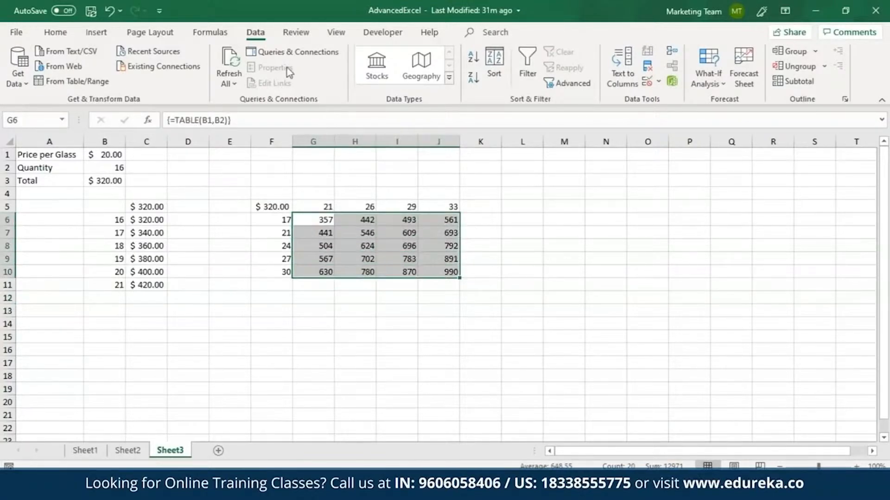
click(55, 32)
click(411, 78)
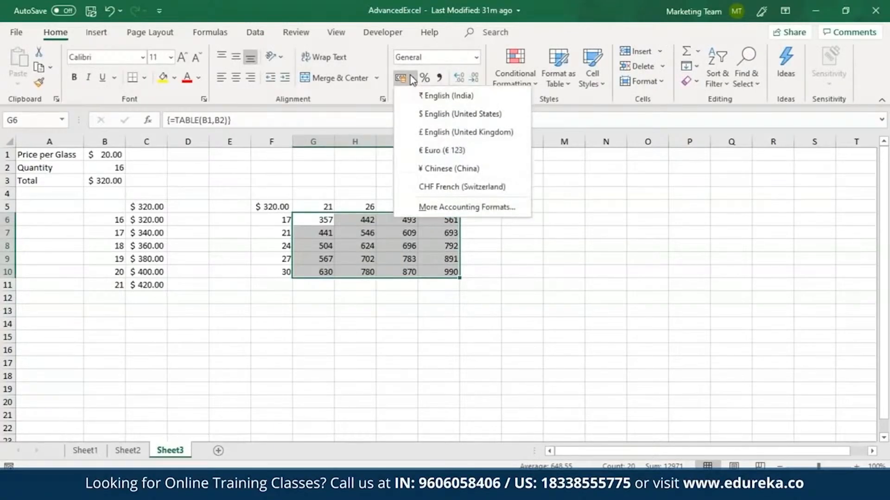
click(436, 116)
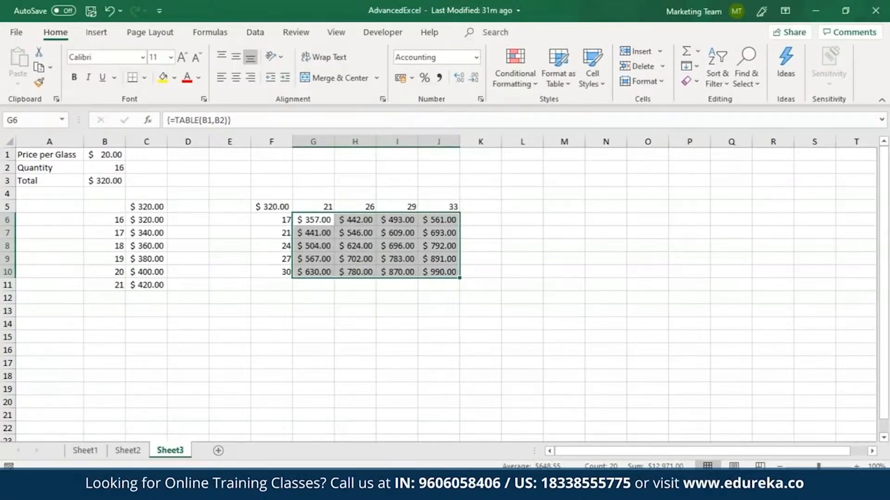
click(409, 287)
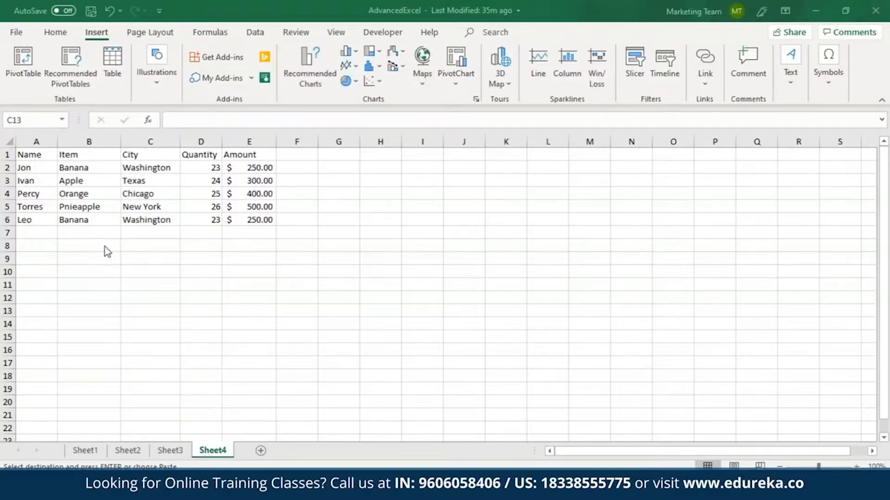
On Sheet4, insert a 3-D Clustered Column chart from the data in A1:E6
mouse_move(36, 157)
mouse_down()
mouse_move(228, 167)
mouse_move(236, 214)
mouse_up()
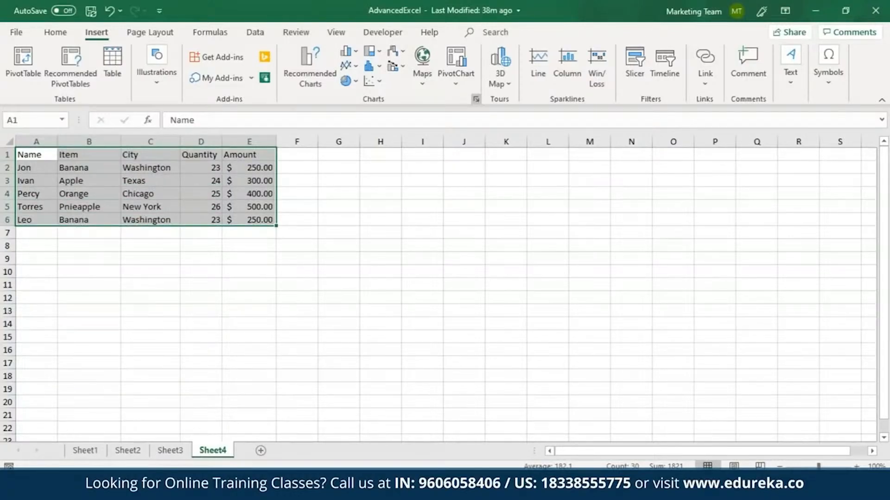
click(476, 99)
click(354, 71)
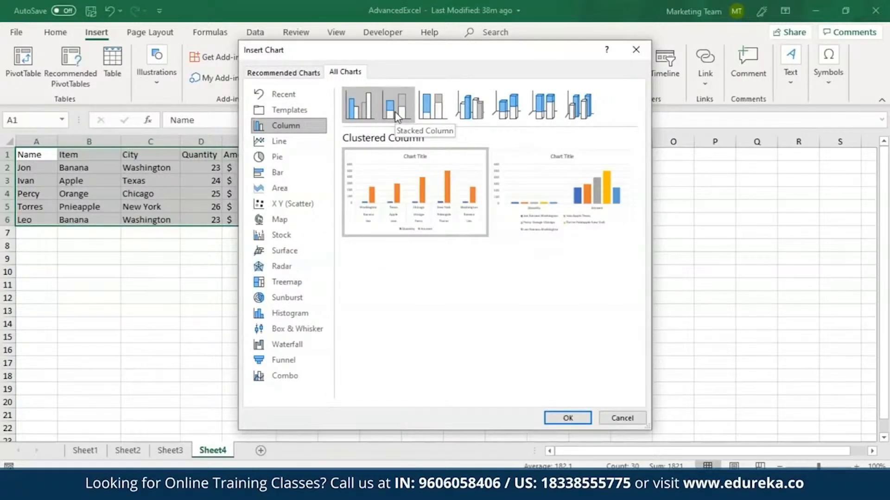
click(469, 111)
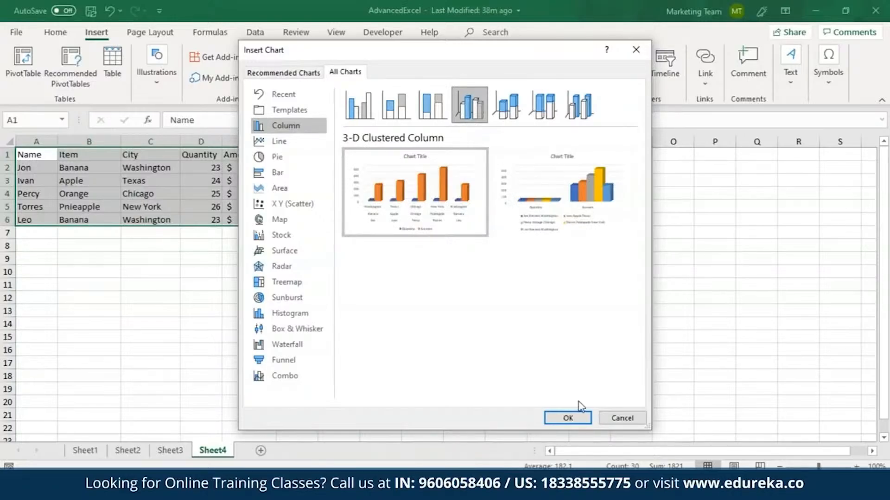
click(570, 417)
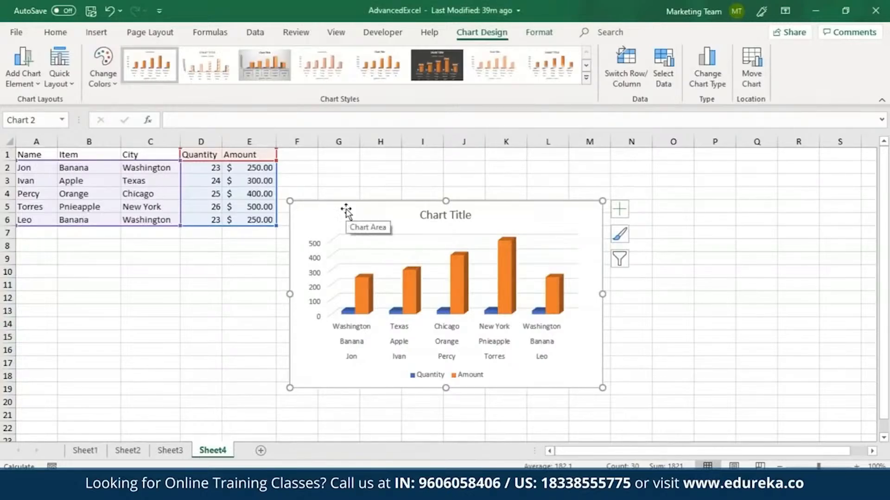
Toggle the Percy Orange Chicago category off and back on in the chart filters
click(621, 263)
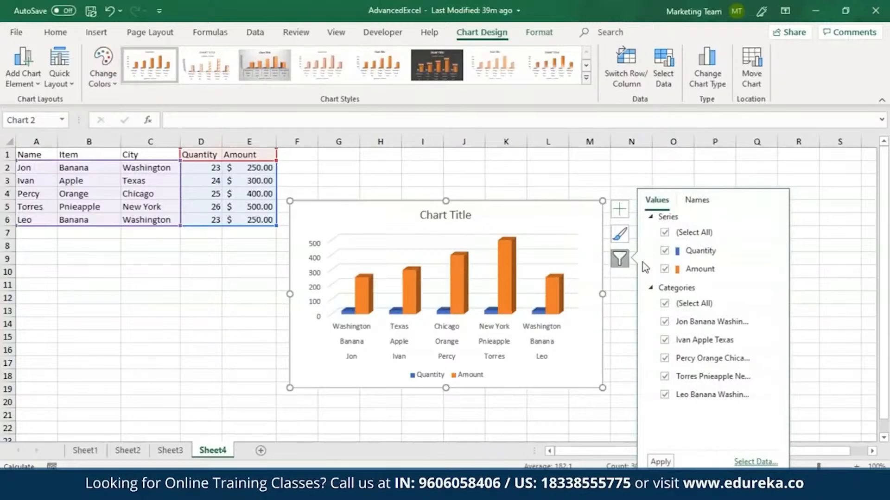
click(666, 252)
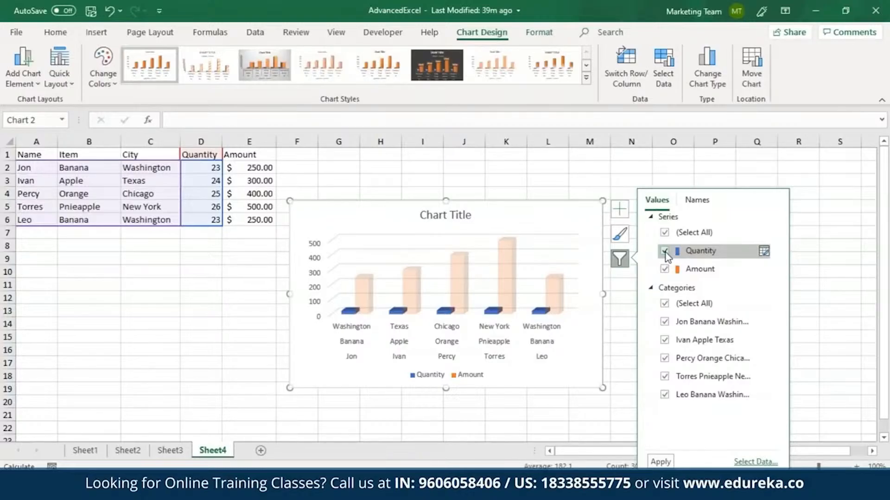
click(676, 356)
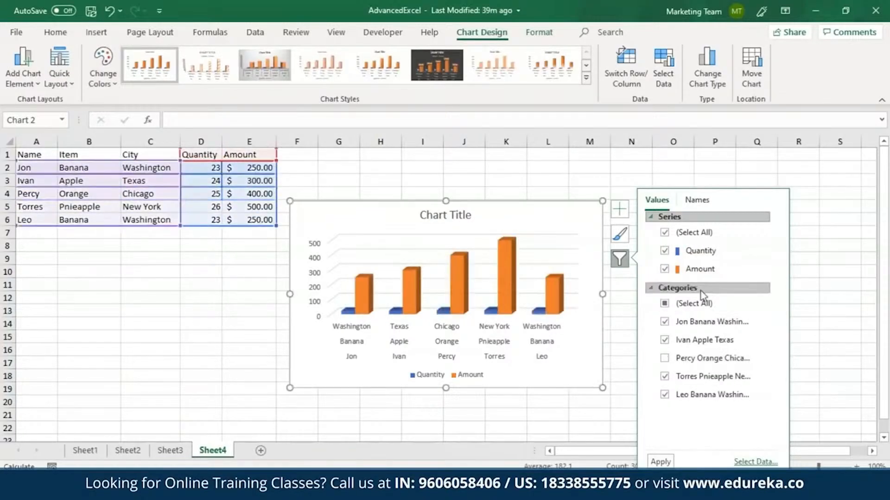
click(665, 360)
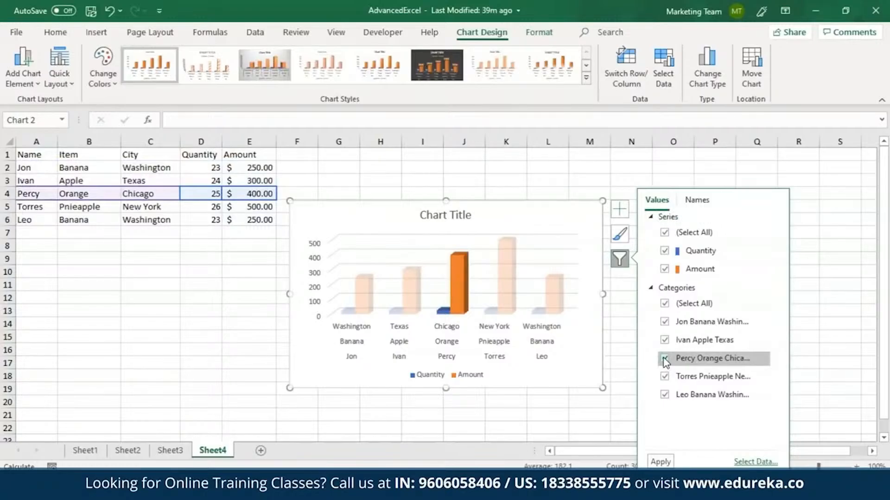
Apply the third chart style and a Colorful colour palette to the chart
click(620, 234)
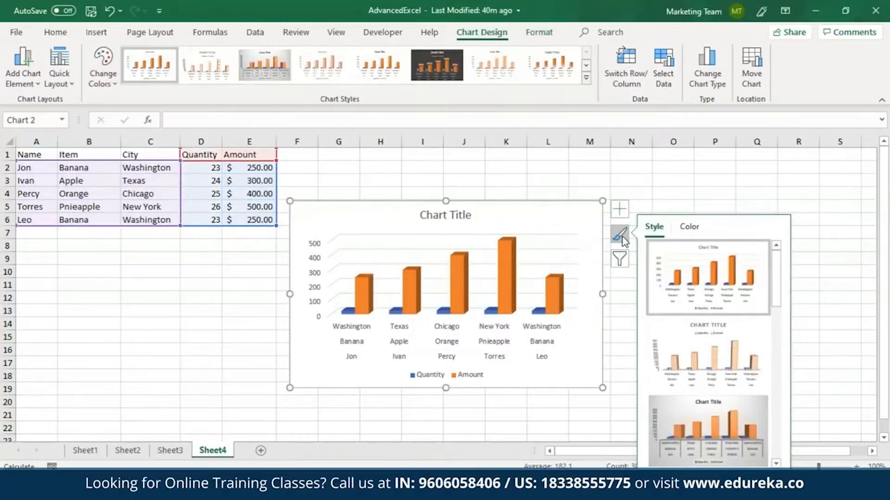
click(725, 423)
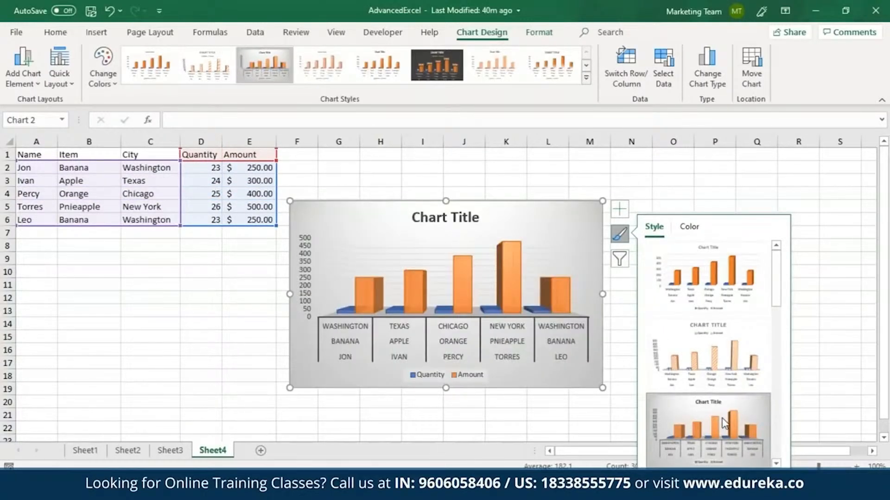
click(689, 228)
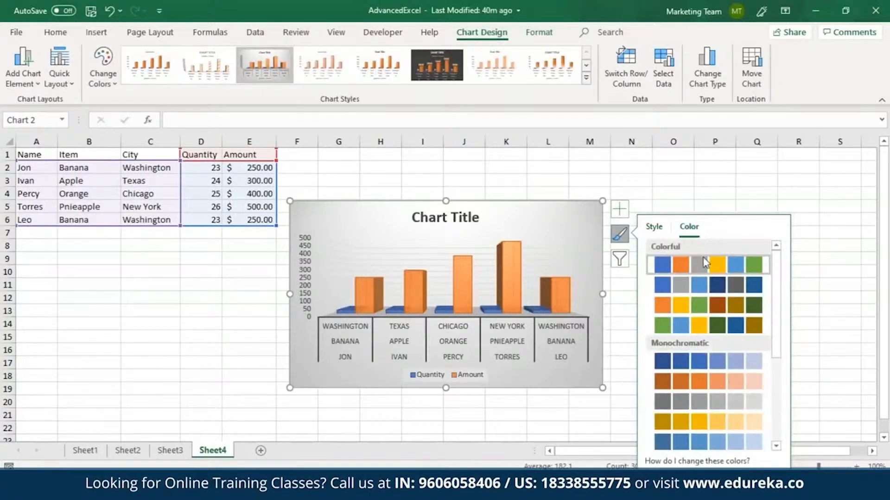
click(701, 307)
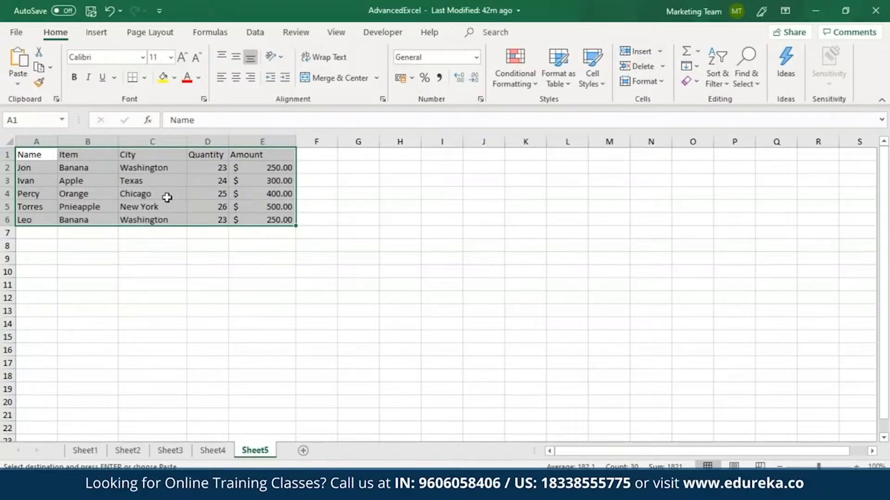
Create a PivotTable from Sheet5!$A$1:$E$6, placing it on the existing worksheet at cell G1
click(96, 34)
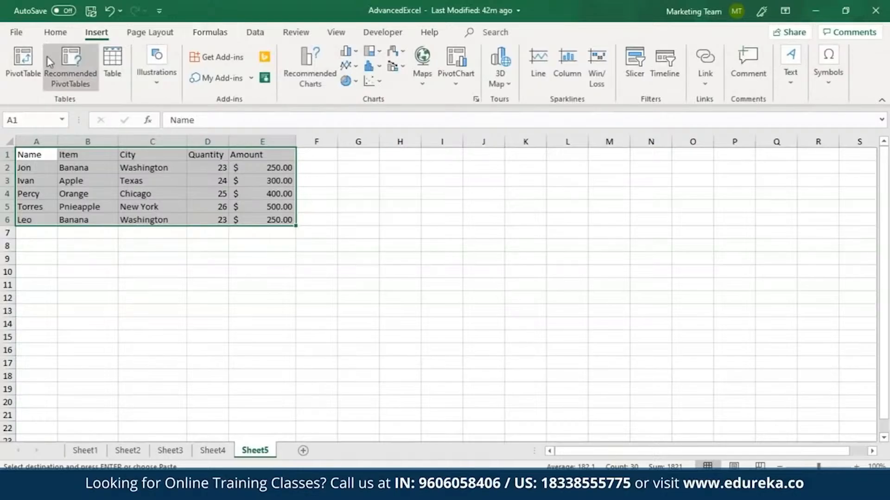
click(28, 60)
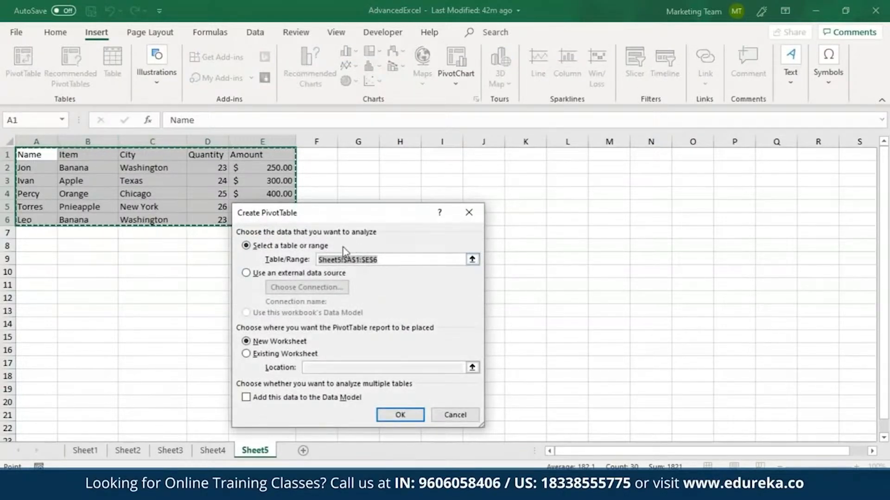
click(273, 355)
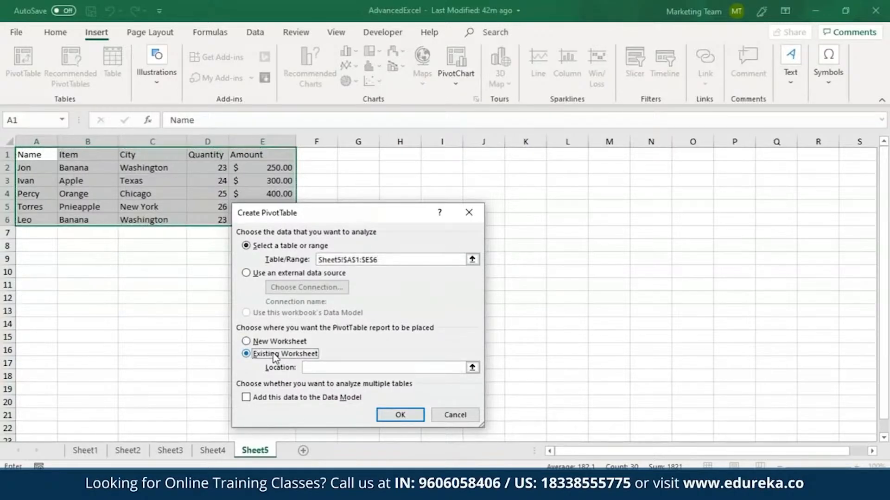
click(359, 154)
click(384, 415)
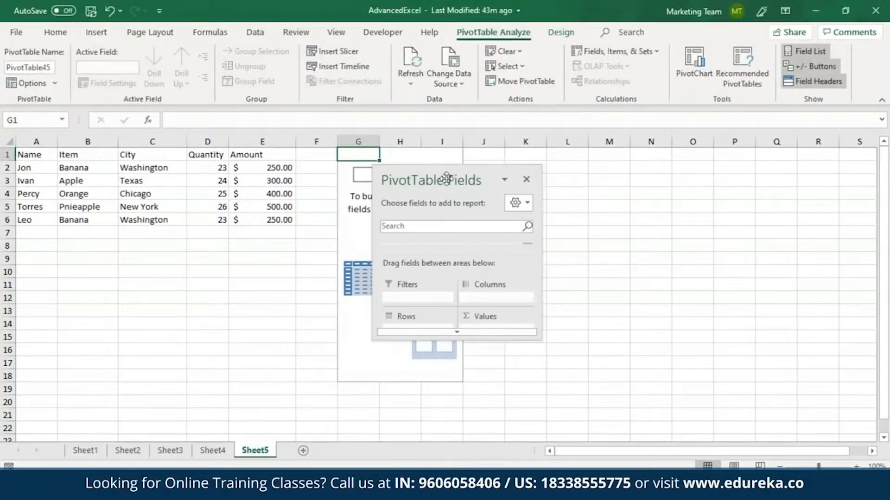
Build the PivotTable with City as the filter, Amount in the values, Name in the rows and Item in the columns
drag(440, 178, 549, 168)
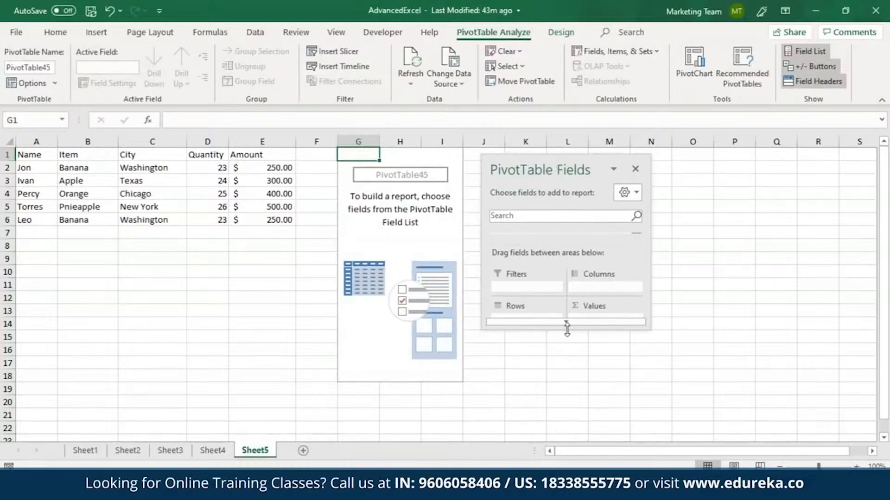
drag(566, 330, 566, 467)
drag(555, 155, 555, 56)
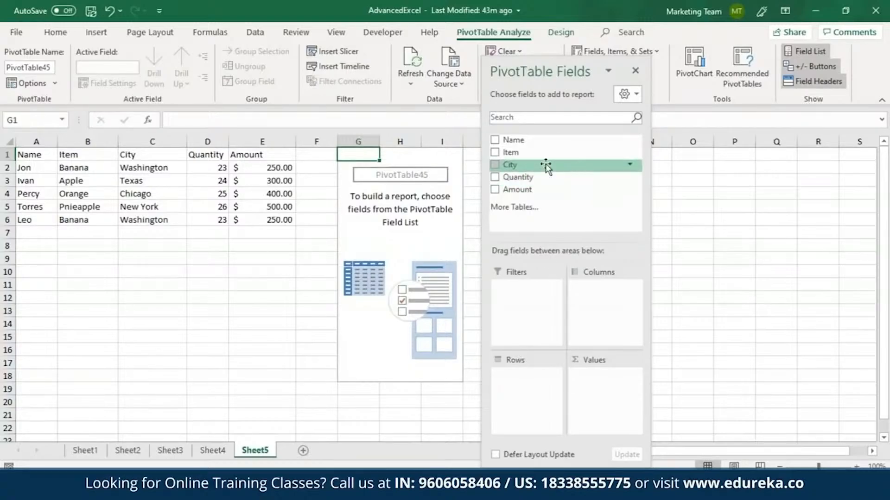
drag(535, 192, 605, 402)
drag(517, 170, 518, 290)
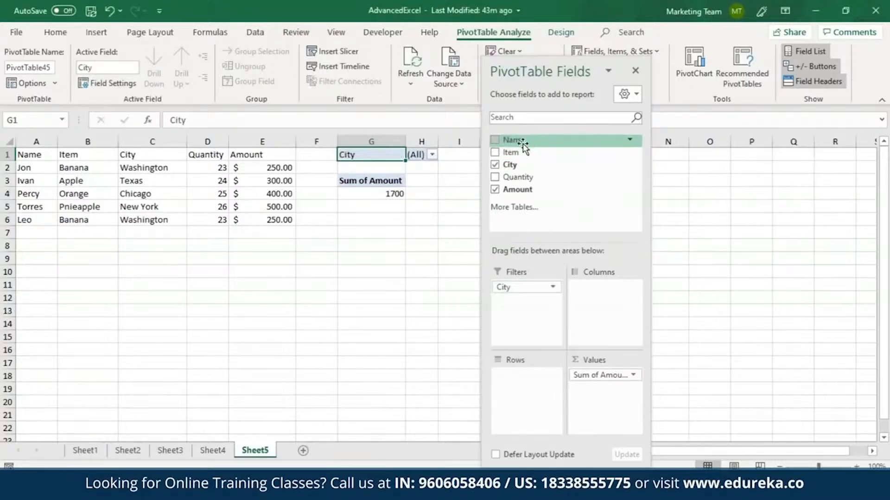
drag(515, 140, 586, 285)
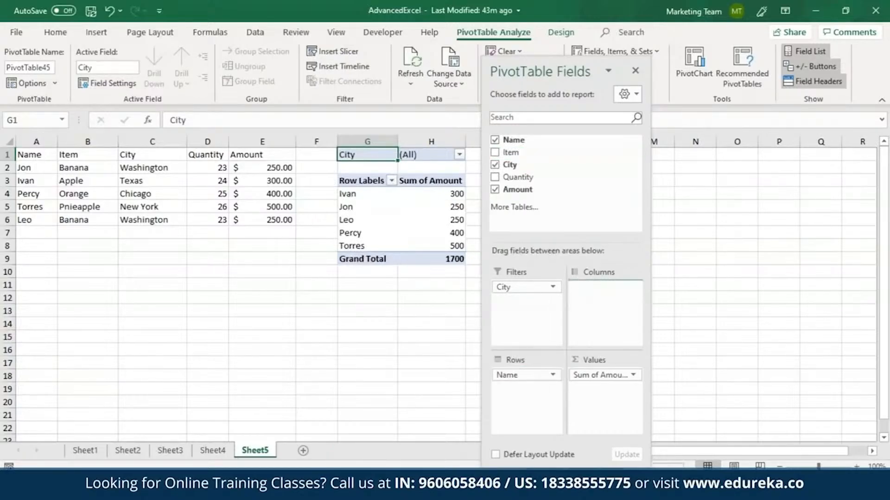
drag(571, 65, 185, 68)
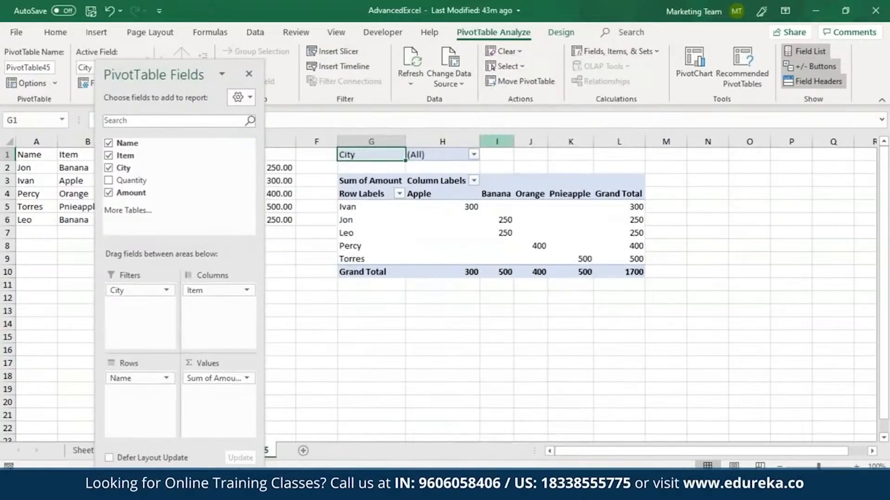
Swap the PivotTable layout so Item is in the rows and Name is in the columns
mouse_move(476, 201)
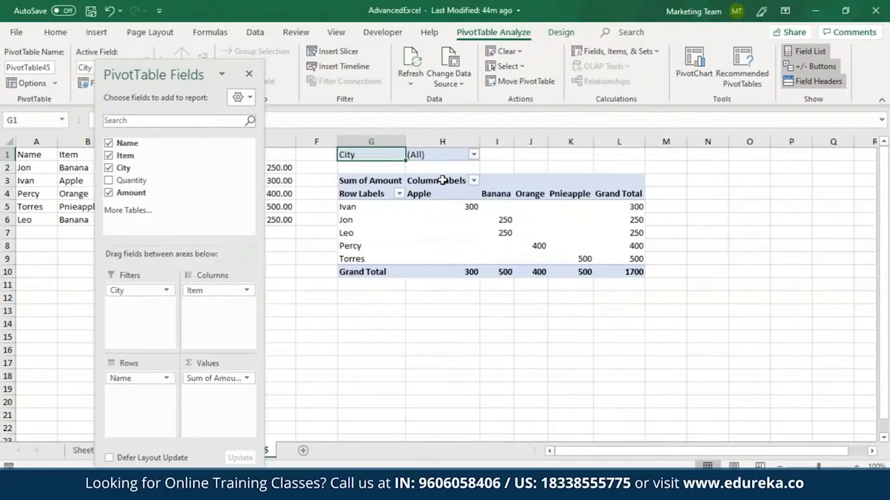
drag(135, 378, 206, 324)
drag(207, 290, 121, 399)
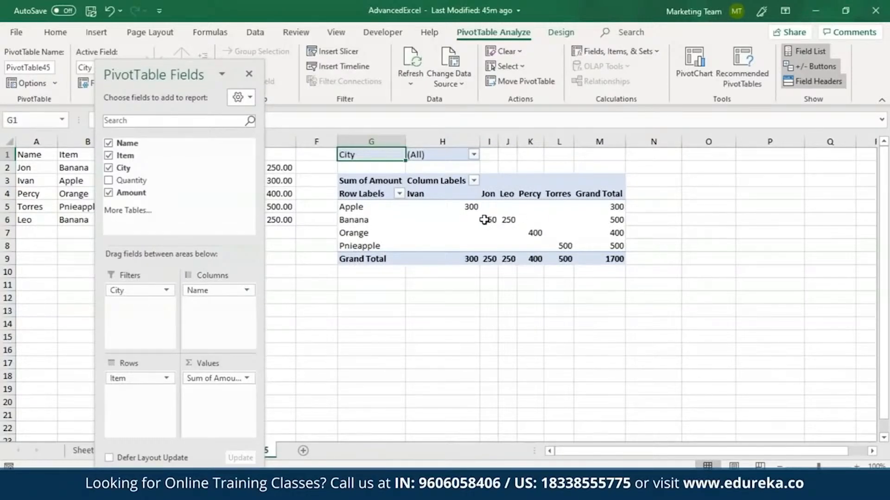
Change the Amount value field to summarize by Count
click(247, 378)
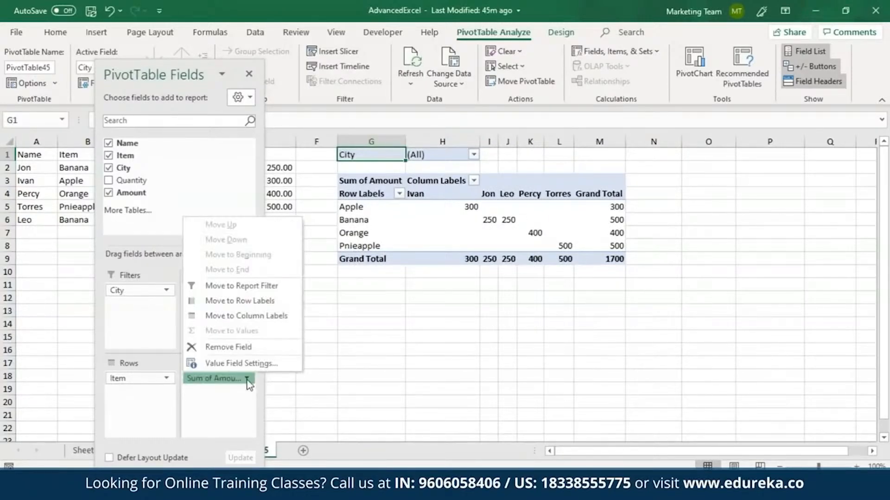
click(243, 364)
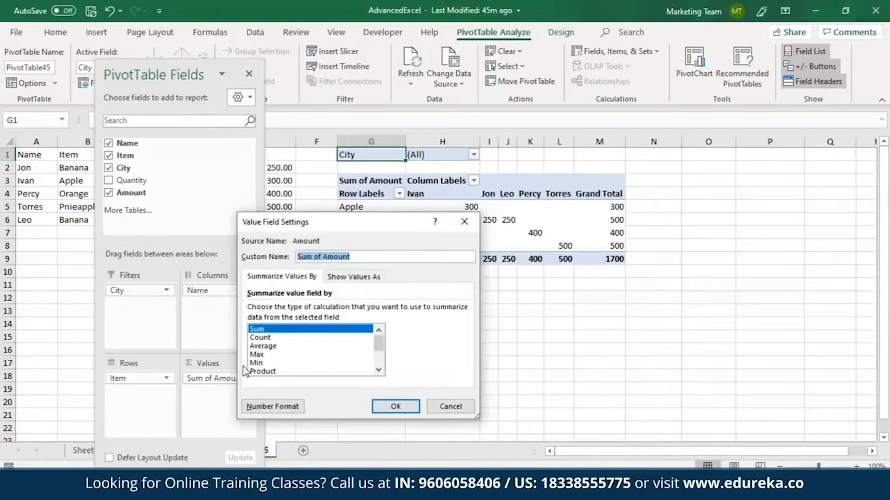
click(274, 339)
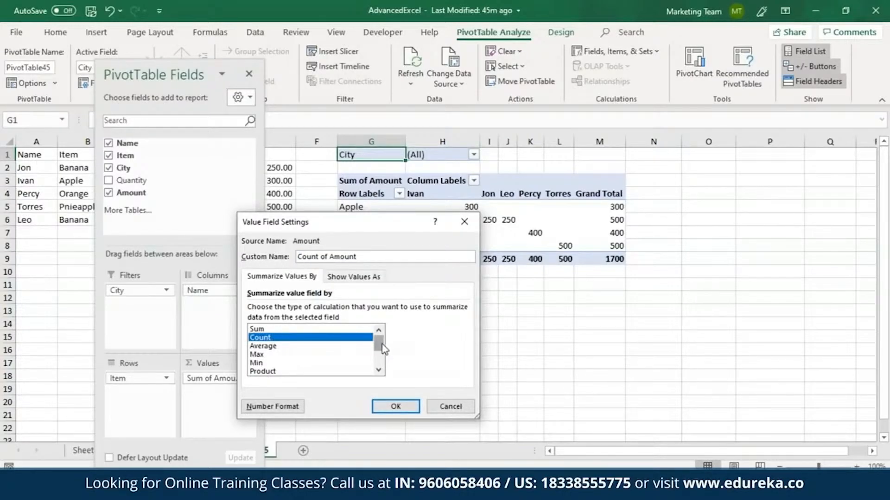
mouse_move(380, 345)
mouse_down()
mouse_move(384, 358)
mouse_move(379, 342)
mouse_up()
click(395, 407)
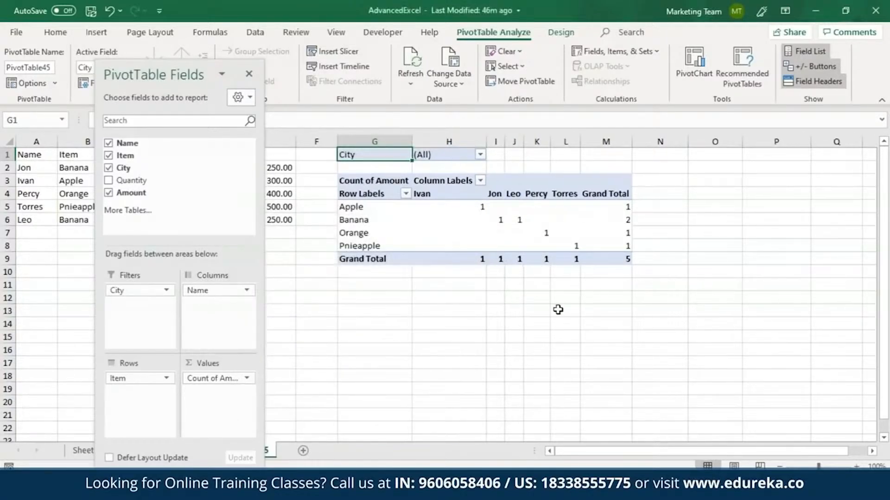
Switch the Amount value field's summary back to Sum
click(249, 73)
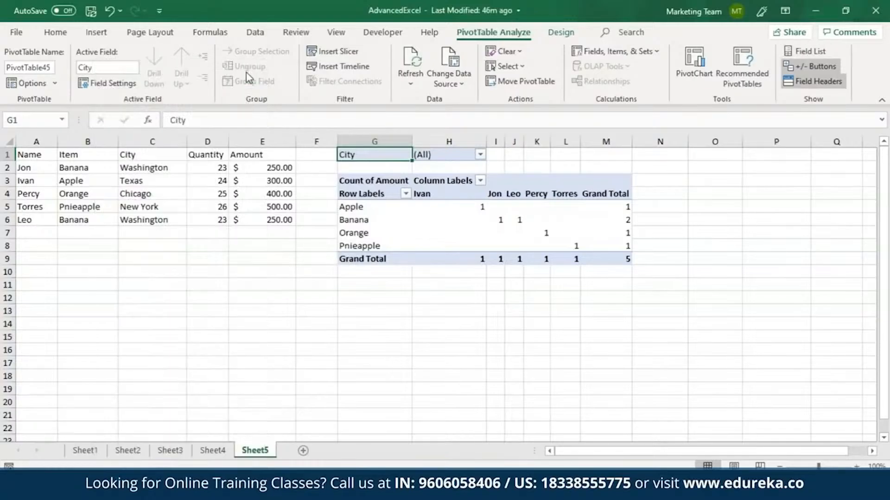
right_click(625, 207)
click(682, 392)
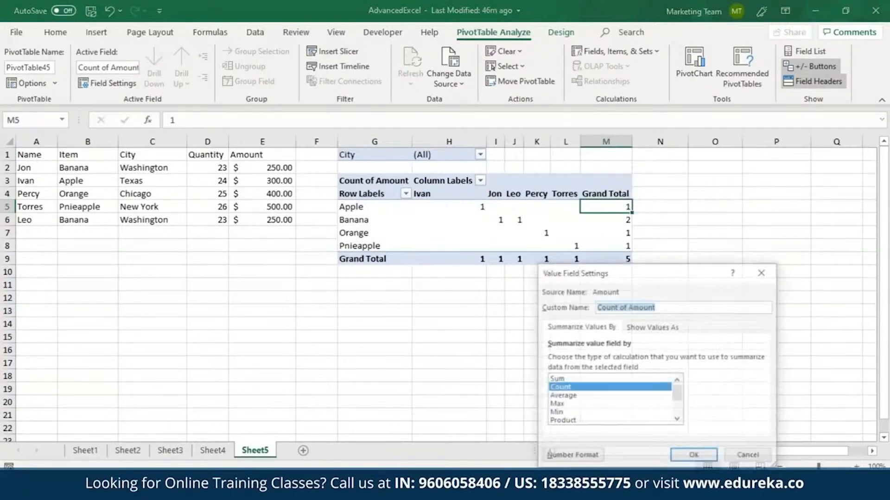
click(555, 380)
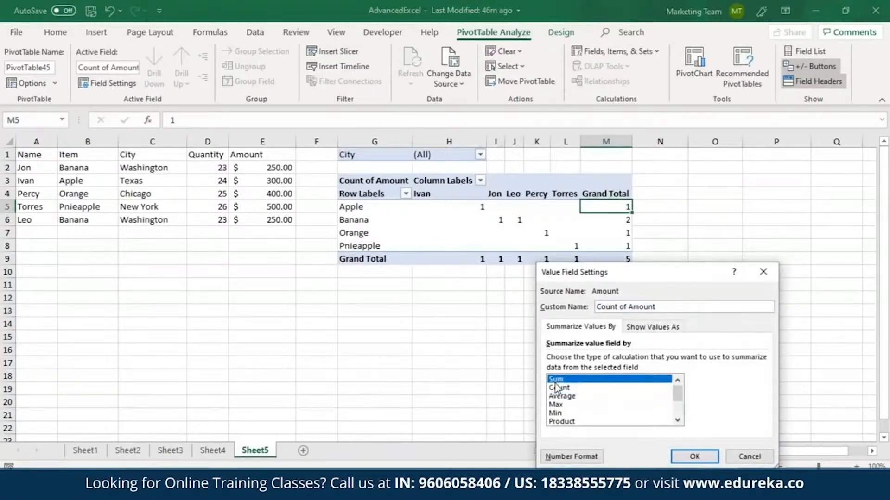
click(690, 458)
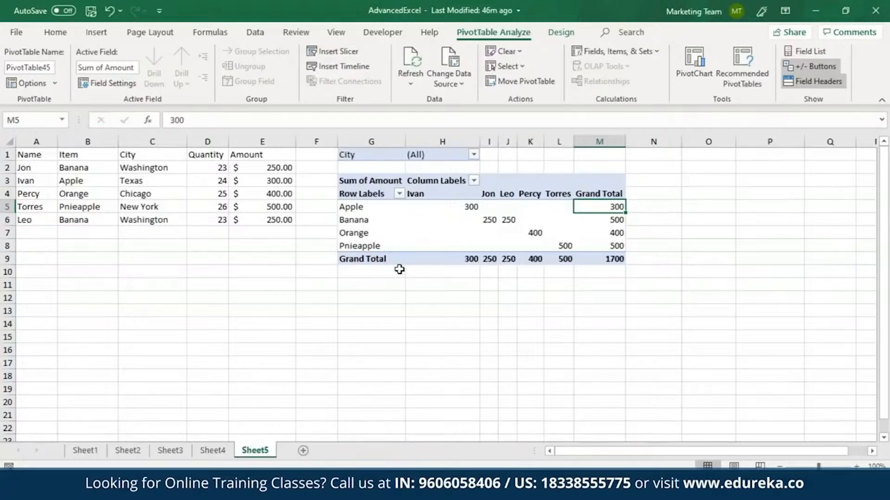
Insert a 3-D Clustered Column PivotChart from the PivotTable
click(103, 33)
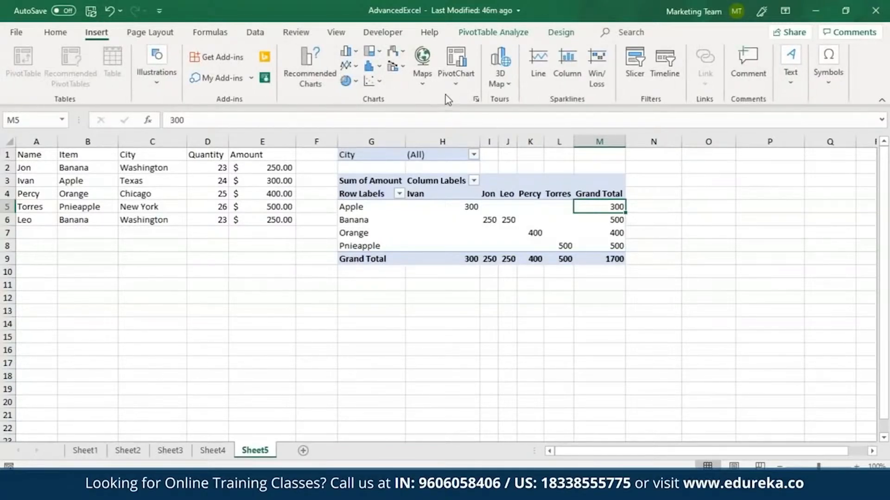
click(456, 85)
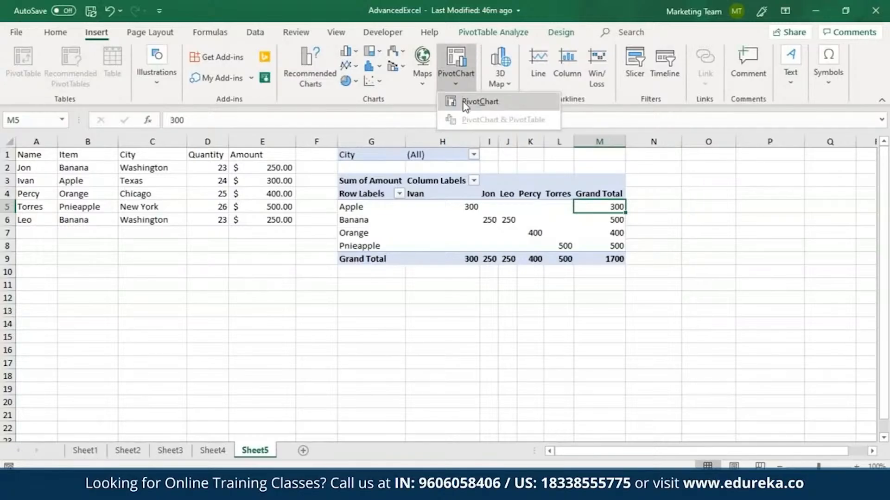
click(477, 102)
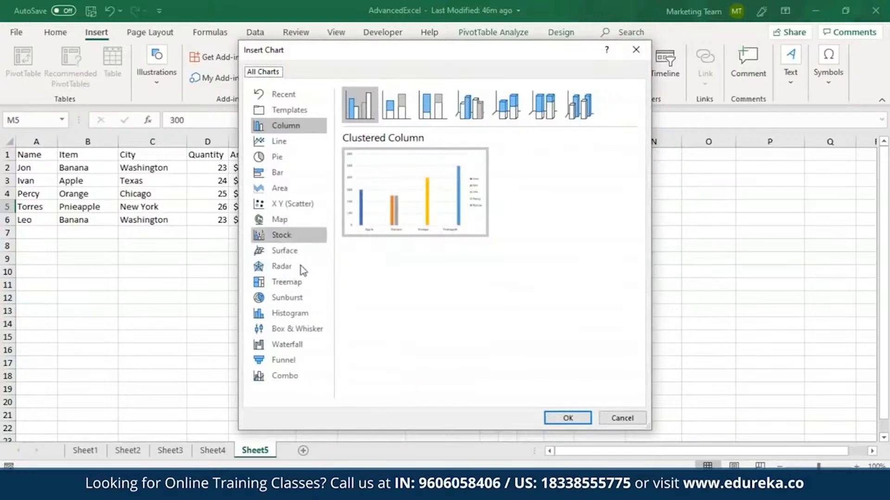
click(292, 127)
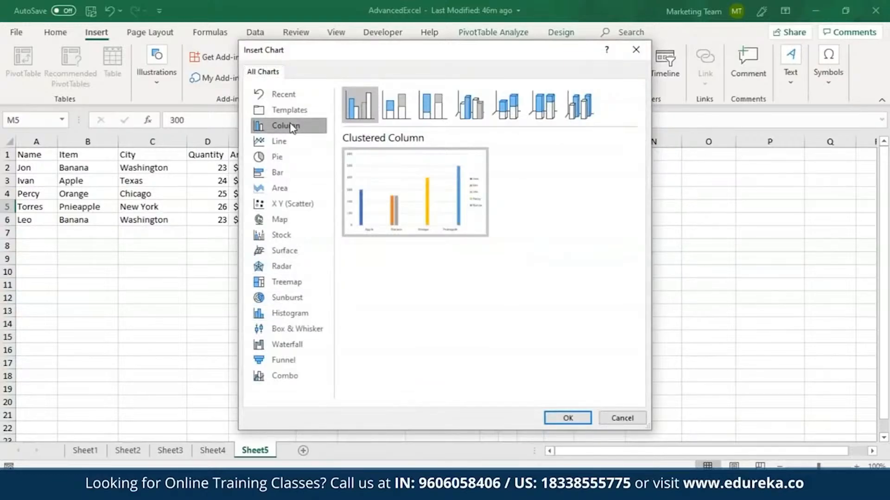
click(465, 115)
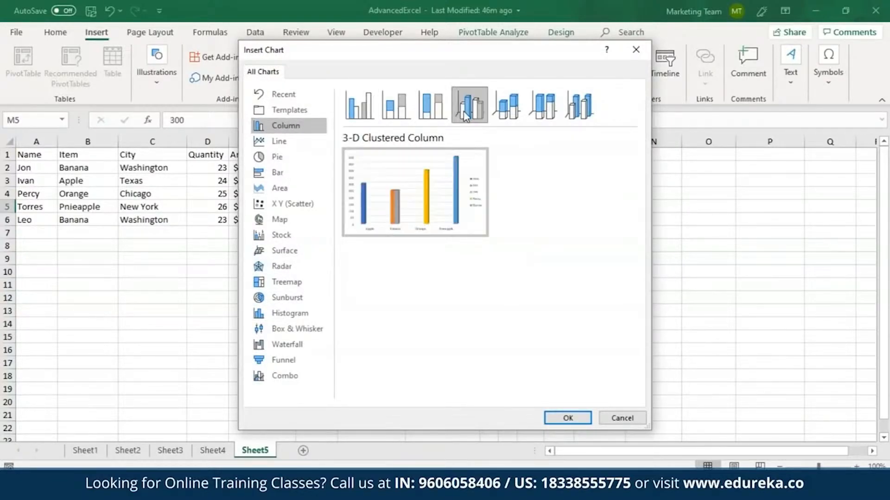
click(568, 419)
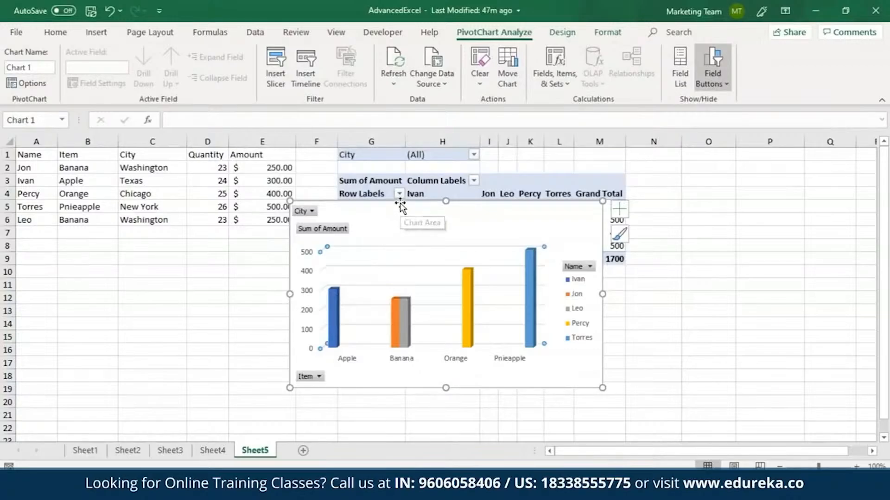
Open the PivotChart's City filter list to view its options
click(312, 211)
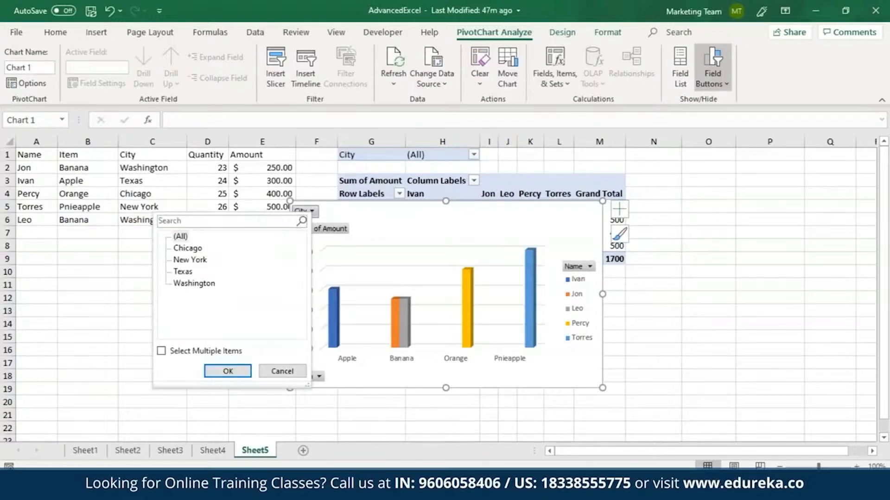
click(326, 215)
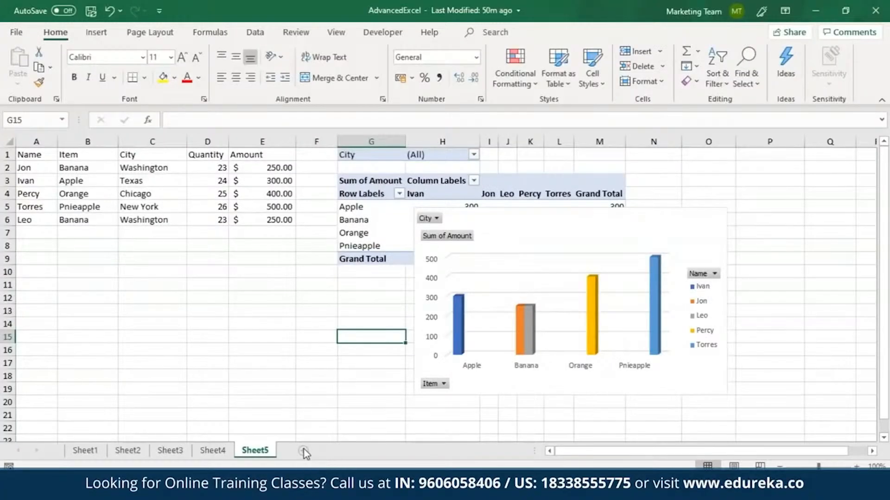
On a new sheet, restrict cells A1:A10 with data validation to whole numbers greater than 1
click(304, 449)
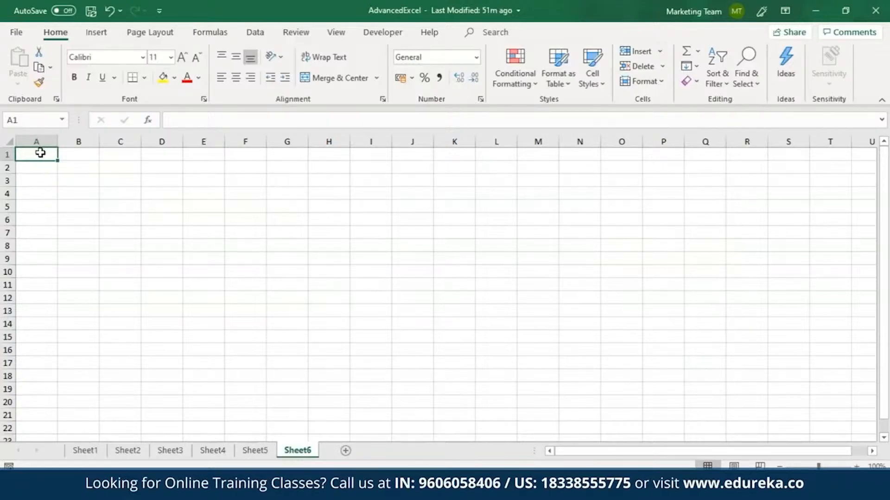
drag(40, 153, 34, 272)
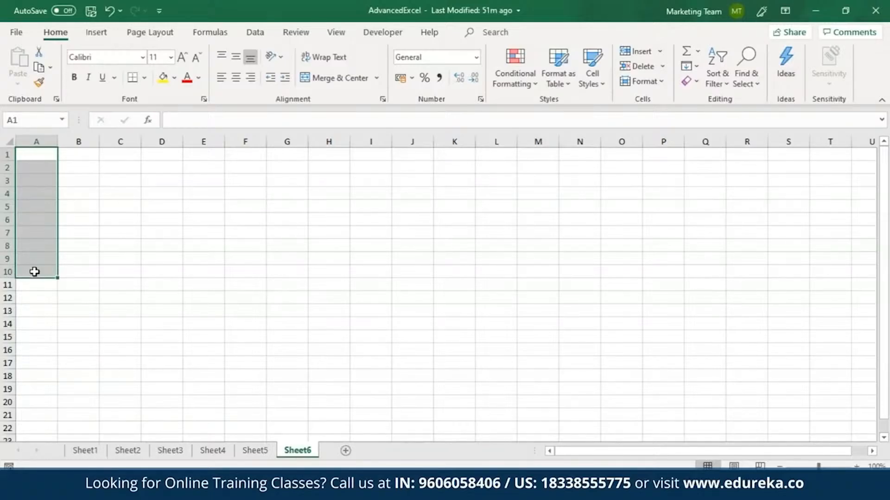
click(256, 37)
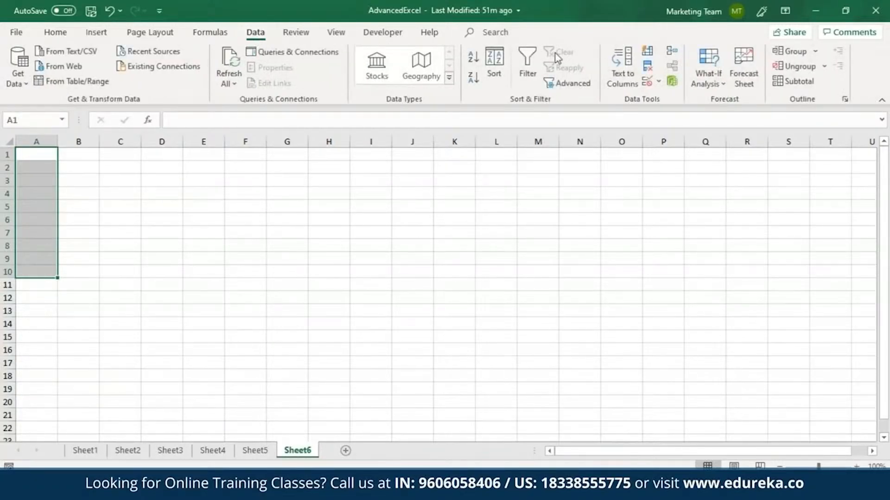
click(658, 82)
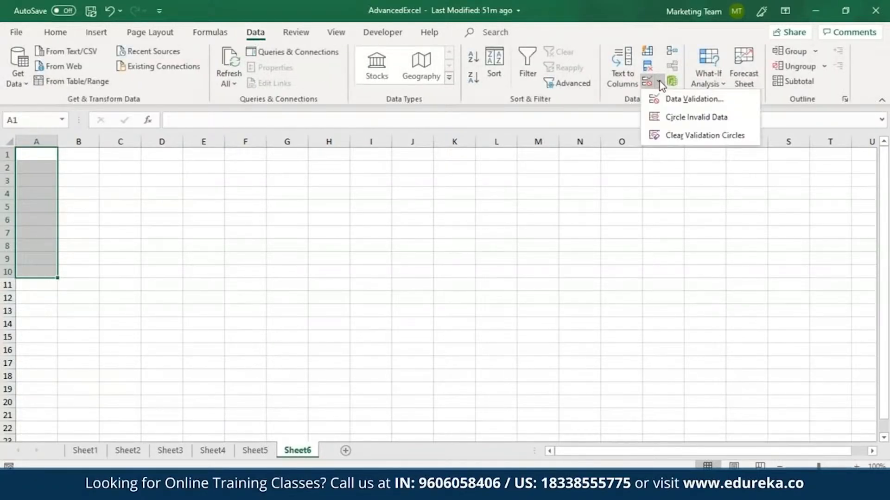
click(666, 98)
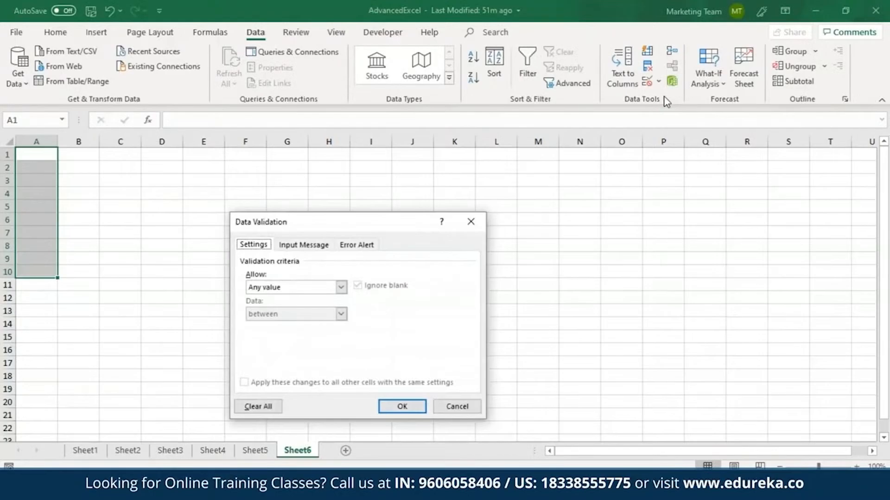
click(341, 287)
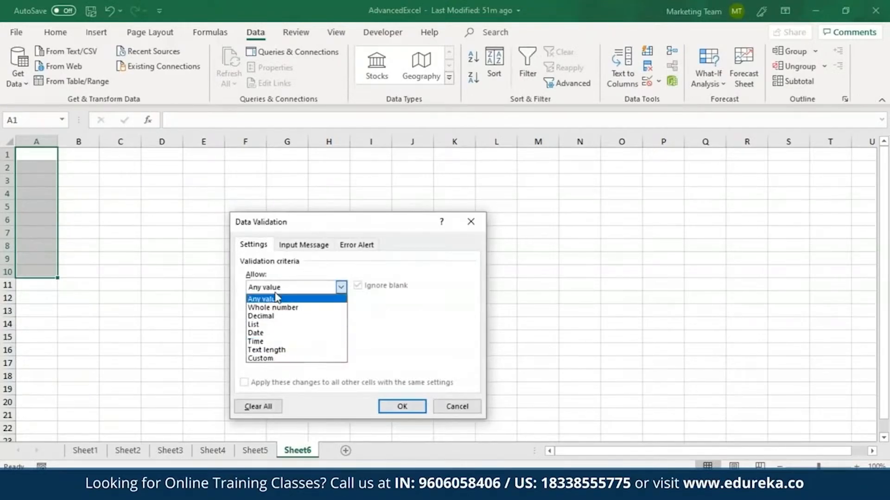
click(277, 308)
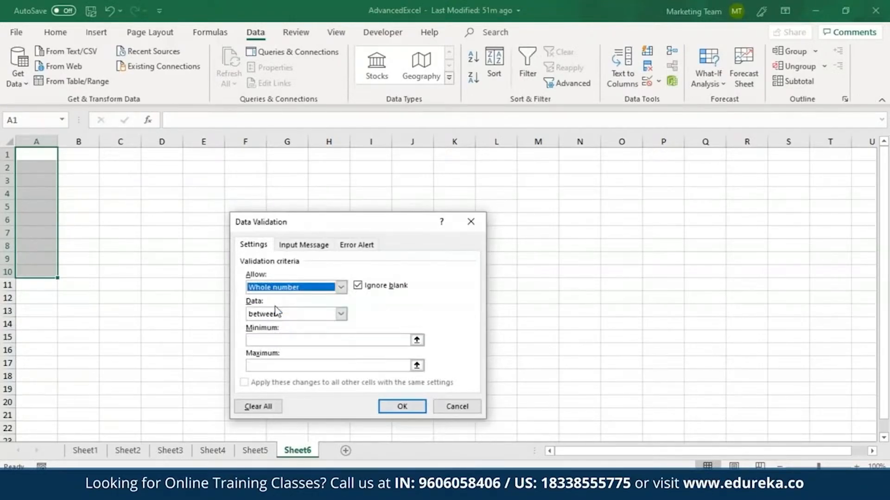
click(341, 314)
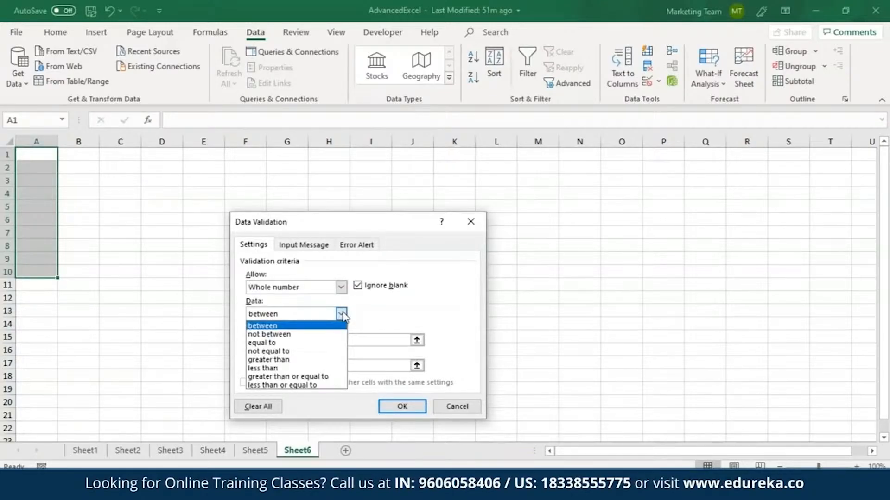
click(288, 360)
click(288, 340)
text(1)
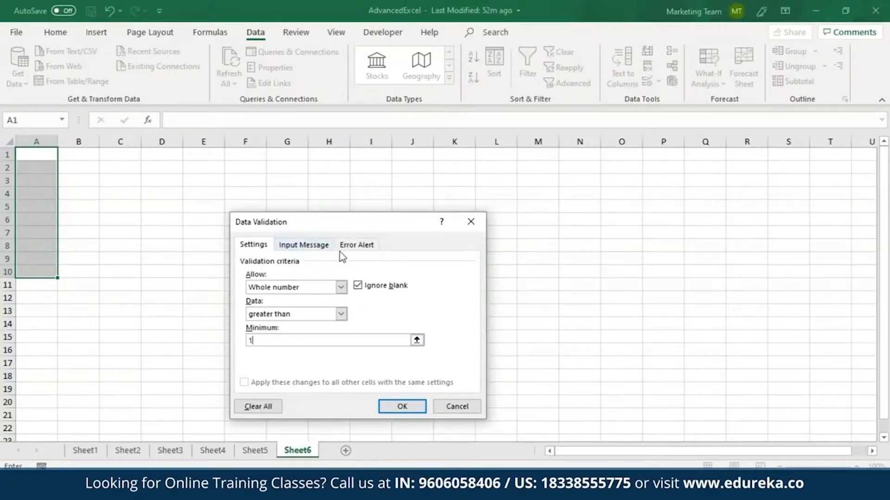
Set the validation input message title to Message and text to 'Enter whole number grete than 1', then copy that text
click(317, 248)
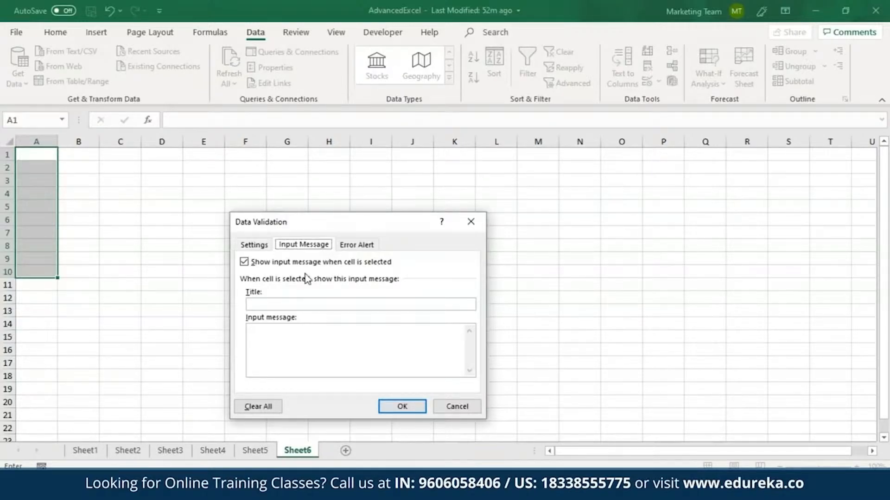
click(284, 304)
text(Me)
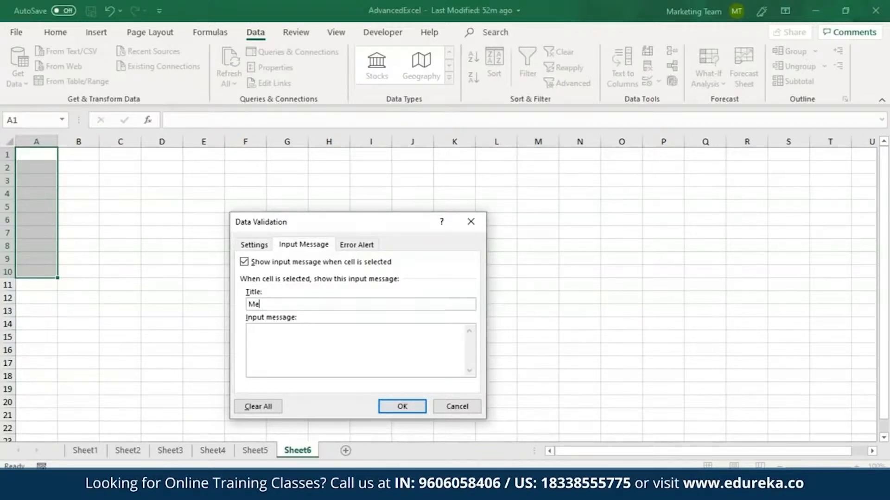
text(ssage)
text(er whole nu)
text(mb)
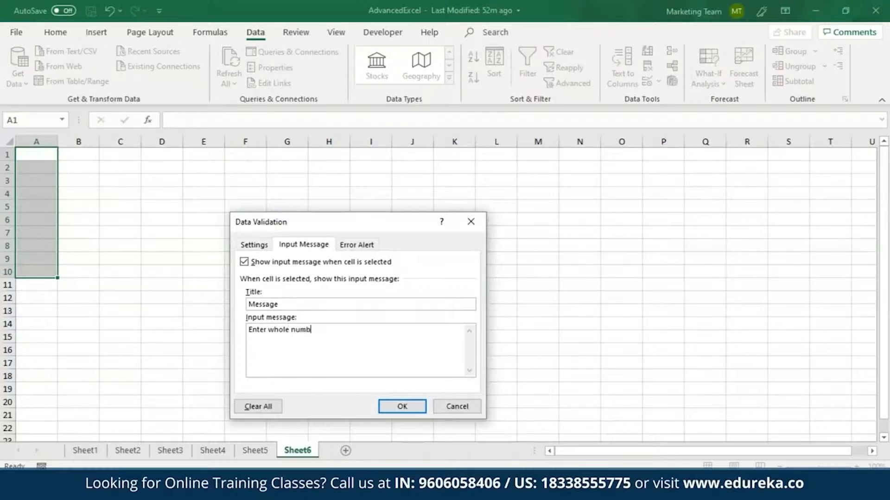
text(er grete than 1)
drag(358, 330, 248, 330)
key(ctrl+c)
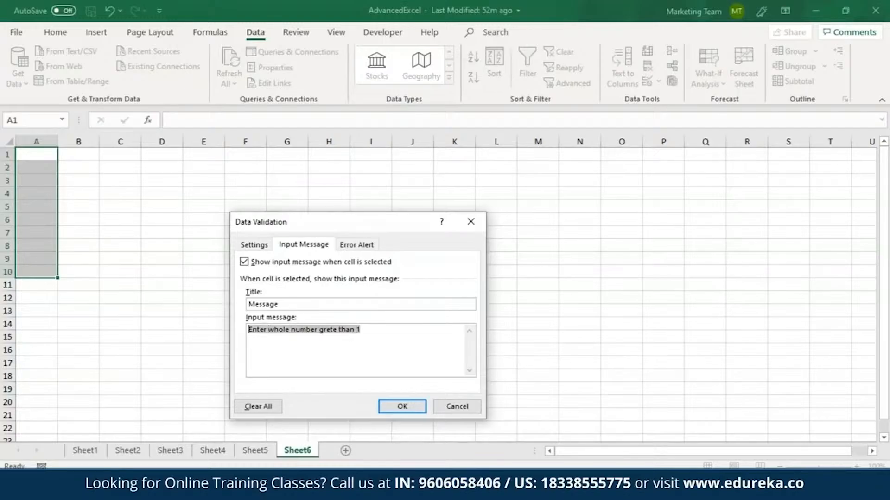
Set a Stop error alert titled 'Caution!' with message 'Please enter whole number grete than 1' and apply the validation
click(361, 244)
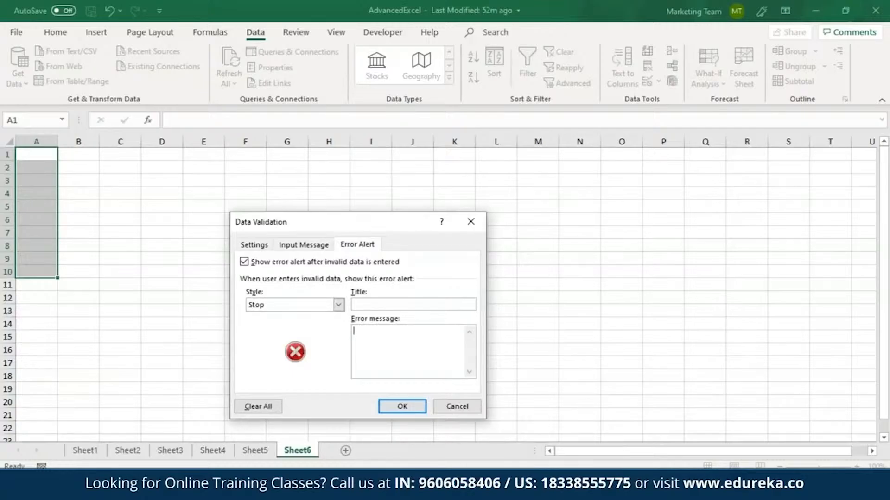
key(ctrl+v)
click(359, 330)
key(BackSpace)
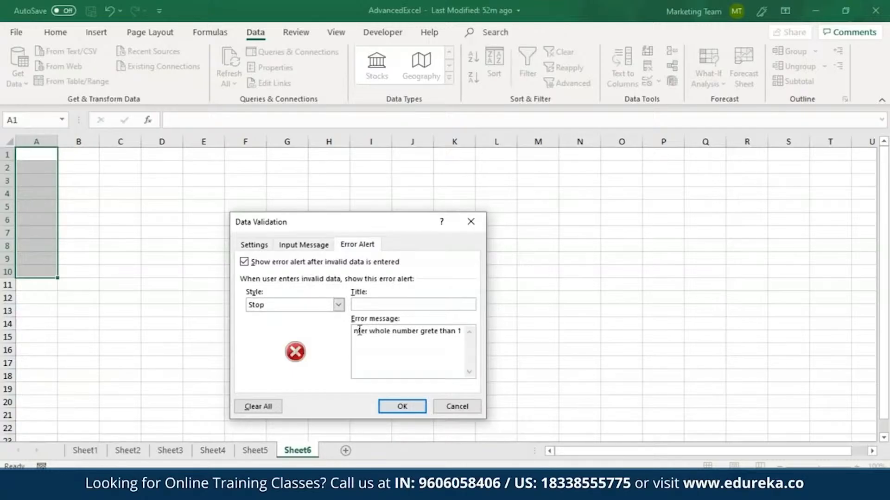
text(Ple)
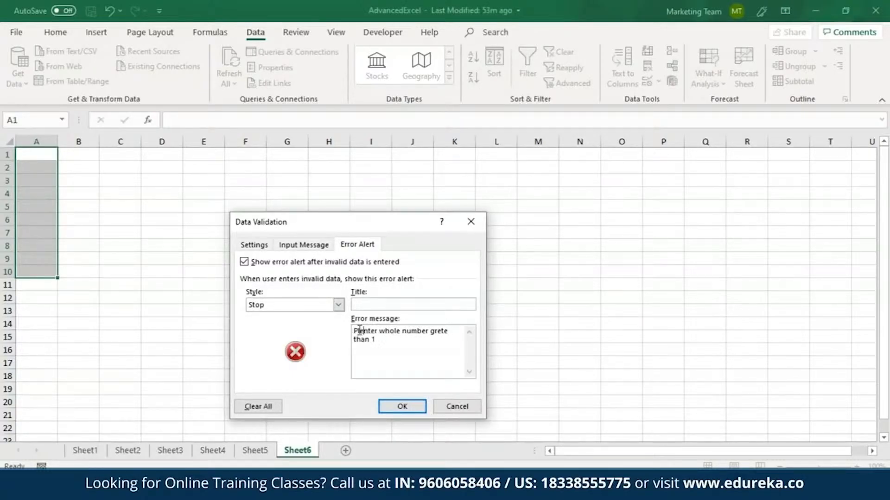
text(ase e)
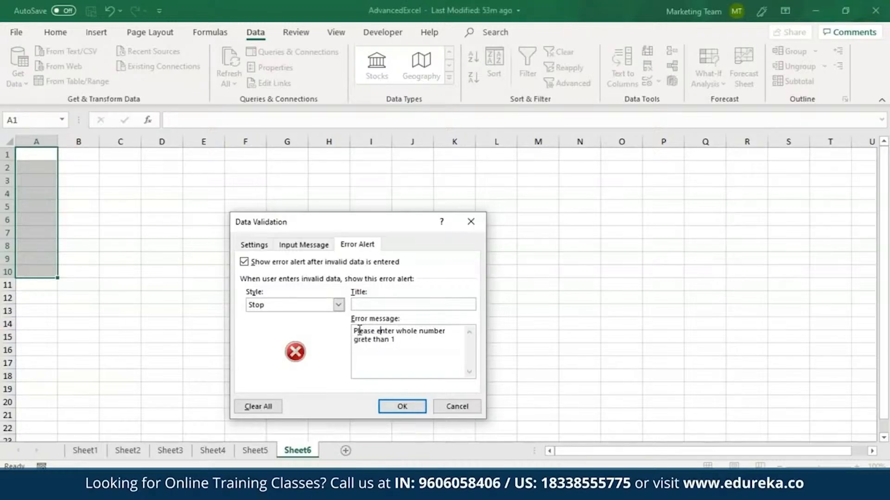
click(380, 304)
text(!)
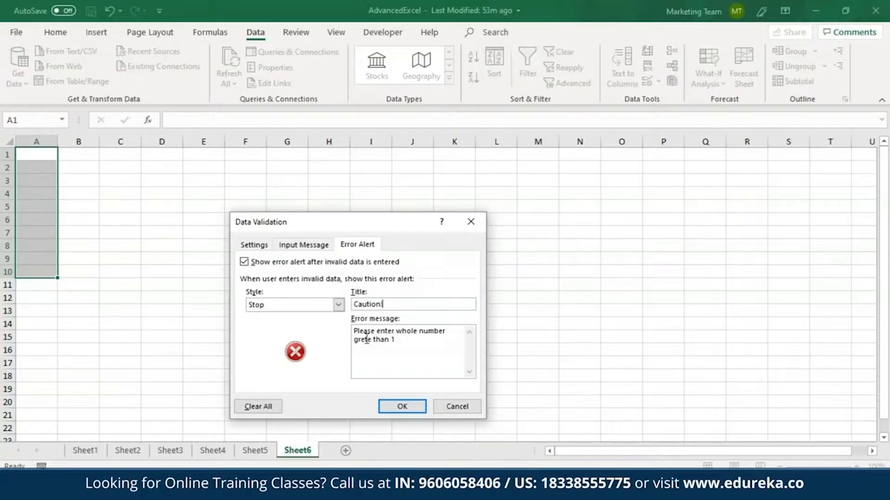
click(411, 411)
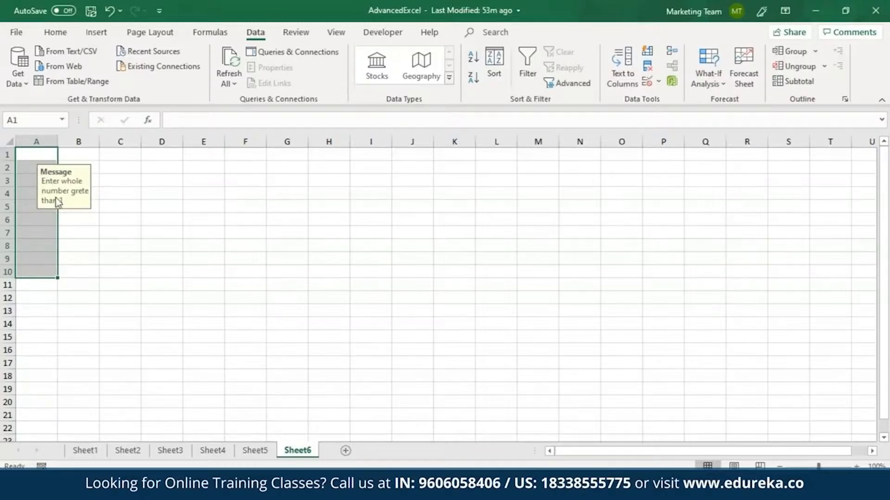
Enter 10 in cell A1 to test the validation
double_click(36, 156)
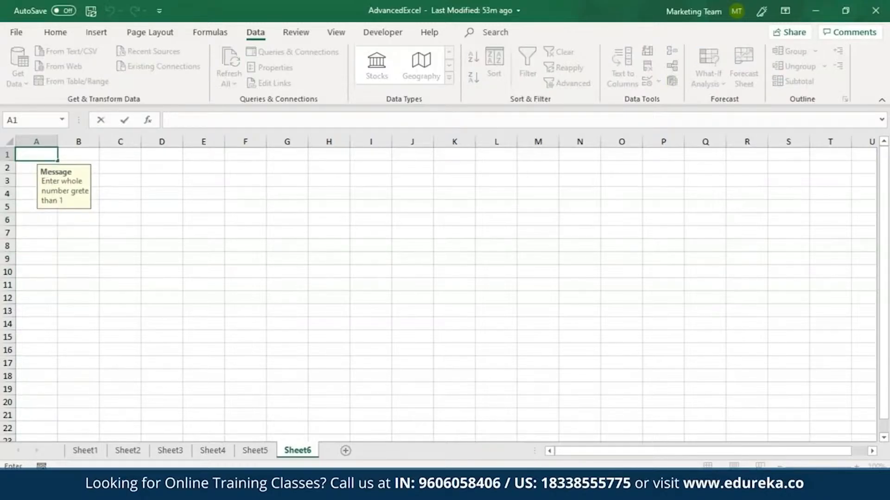
text(10)
key(Return)
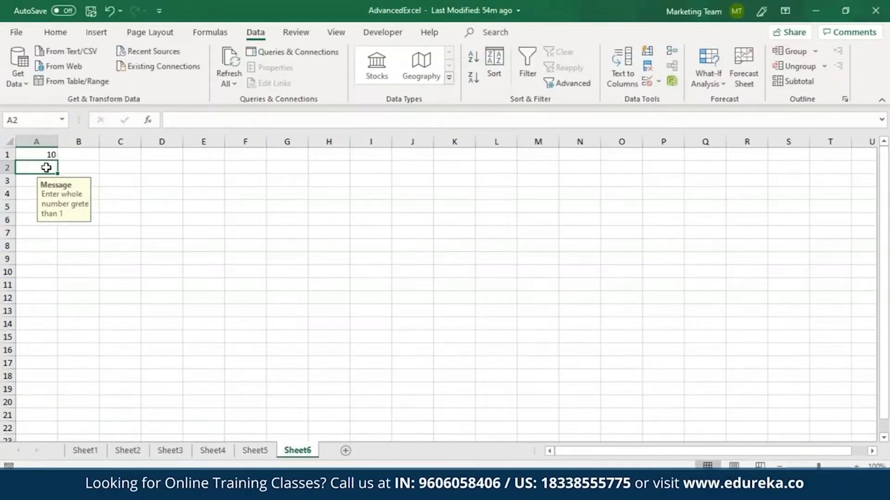
Try entering 2.1 in cell A2 and cancel the error alert
double_click(46, 167)
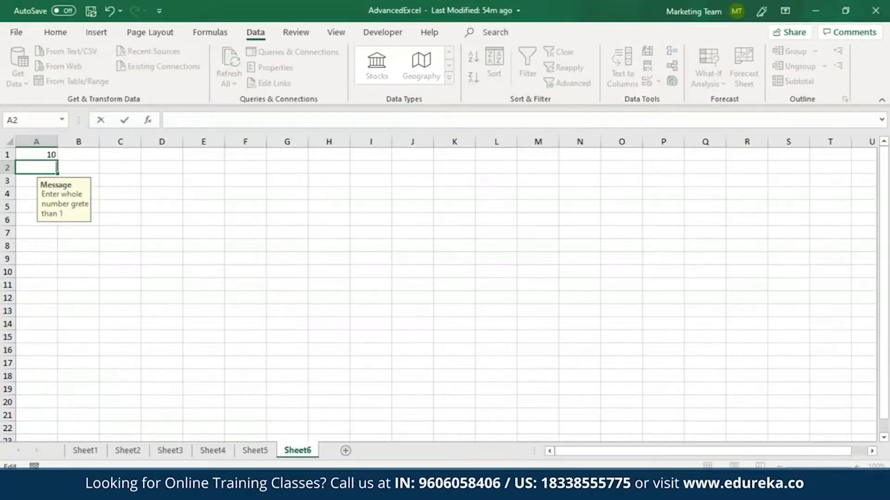
text(2.1)
key(Return)
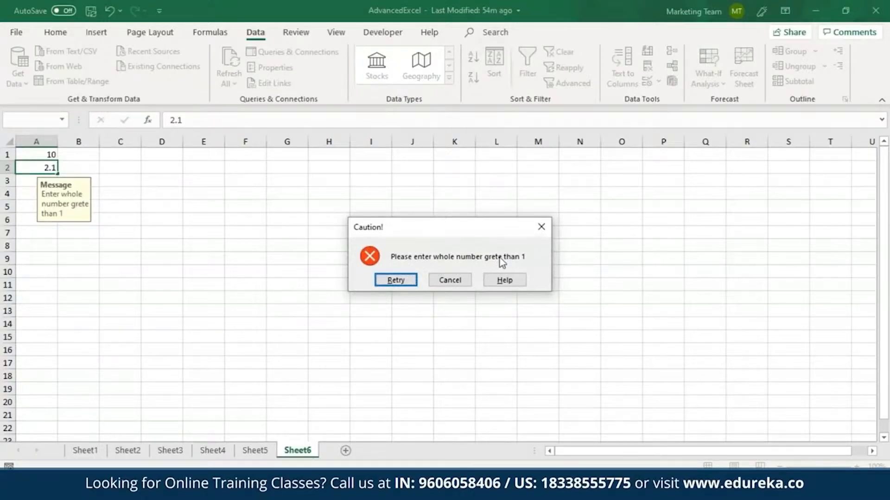
click(445, 280)
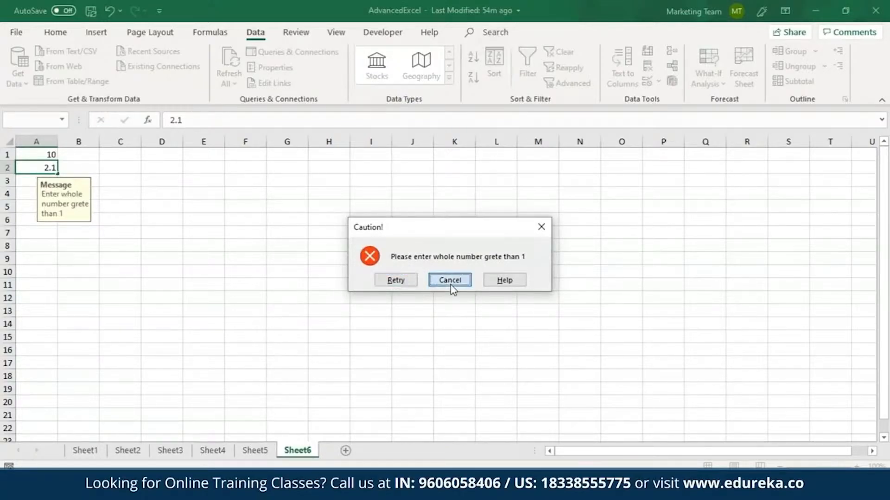
text(101)
key(BackSpace)
key(BackSpace)
key(BackSpace)
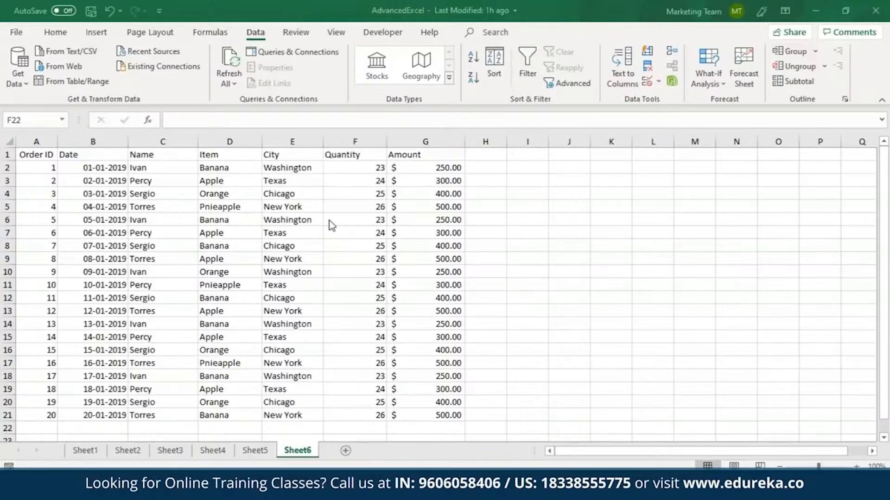
Filter the order table's City column to show only Washington
click(296, 141)
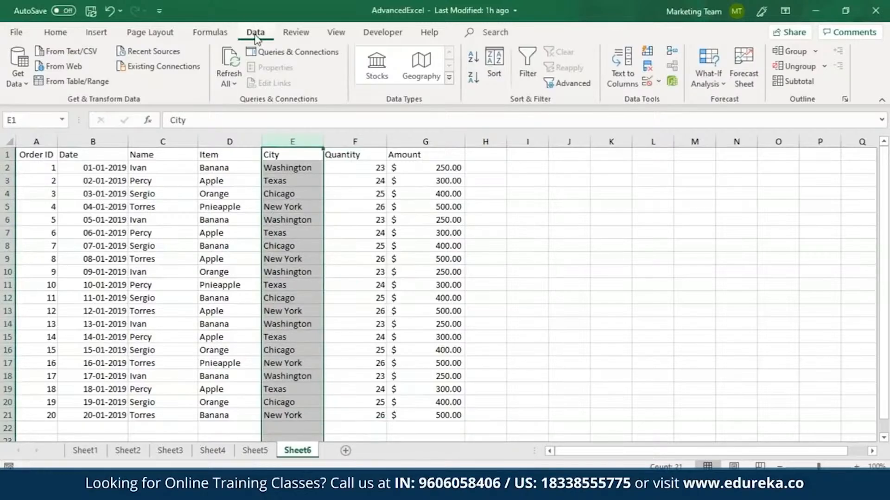
click(526, 69)
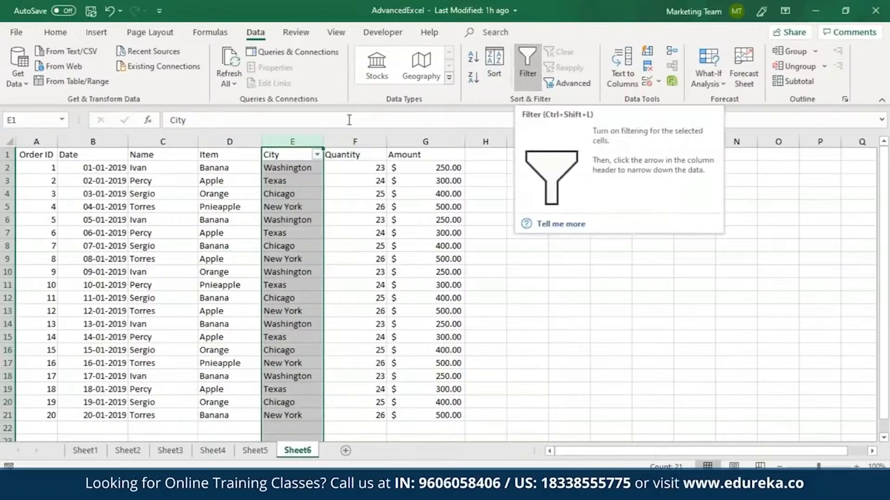
click(316, 156)
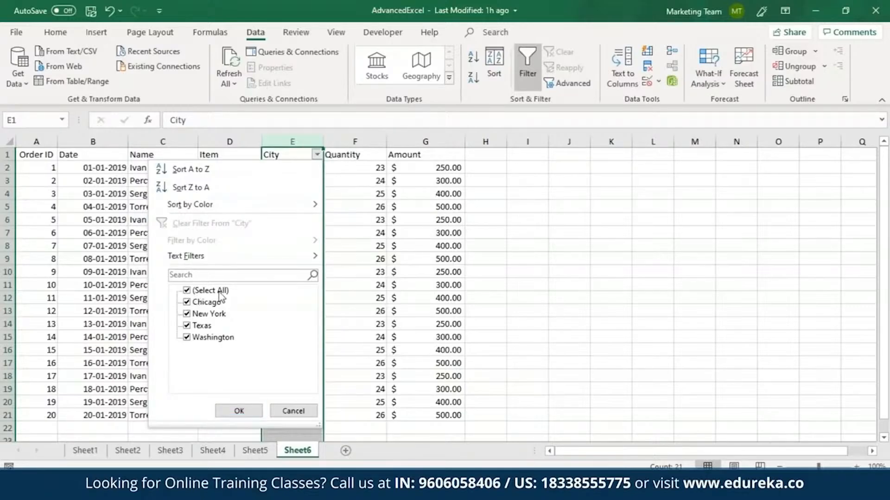
click(187, 291)
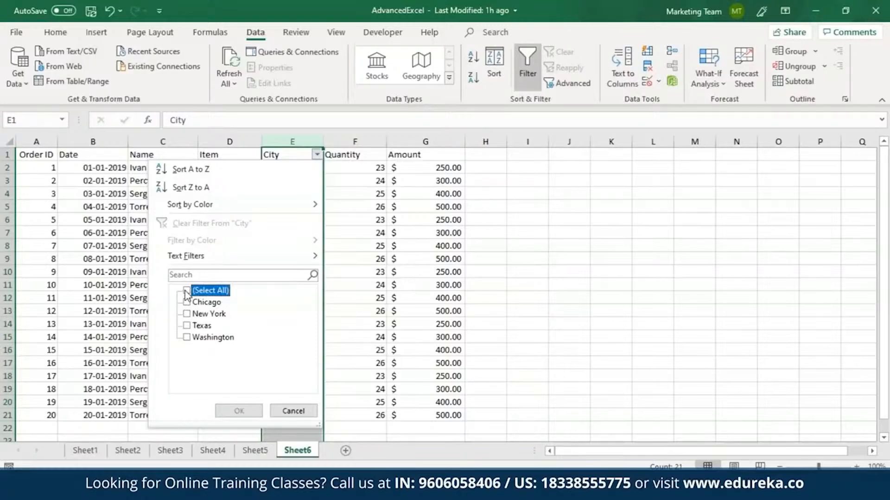
click(189, 339)
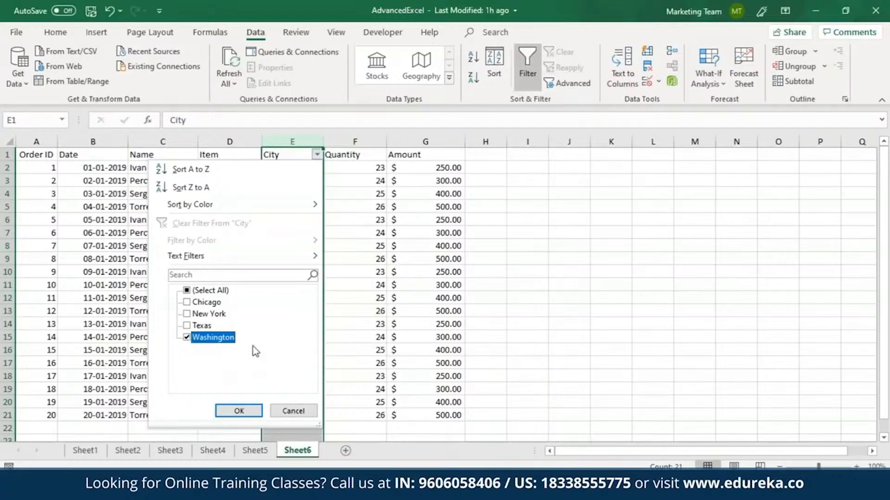
click(240, 412)
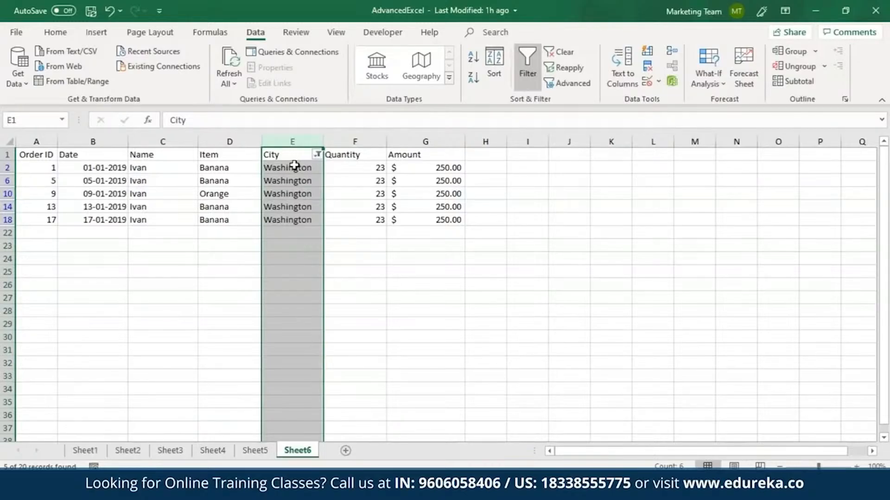
Apply filter buttons to the Name, Item and City columns only
key(ctrl+z)
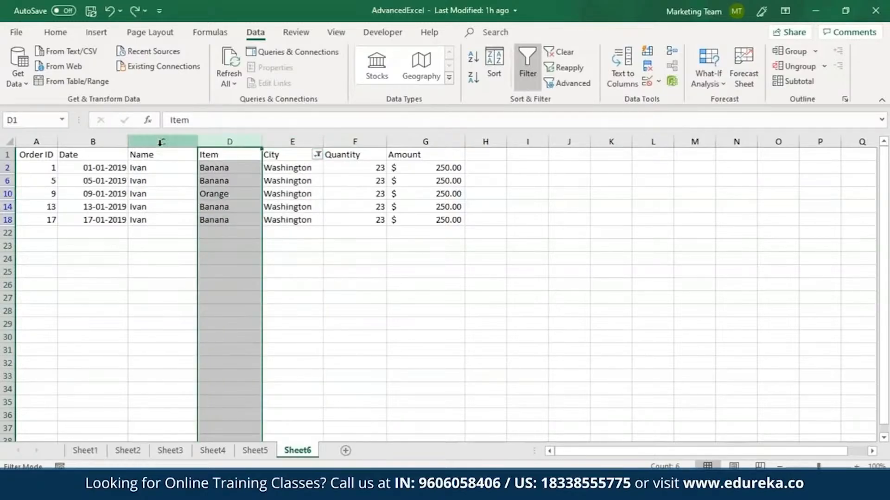
drag(160, 142, 292, 142)
click(521, 69)
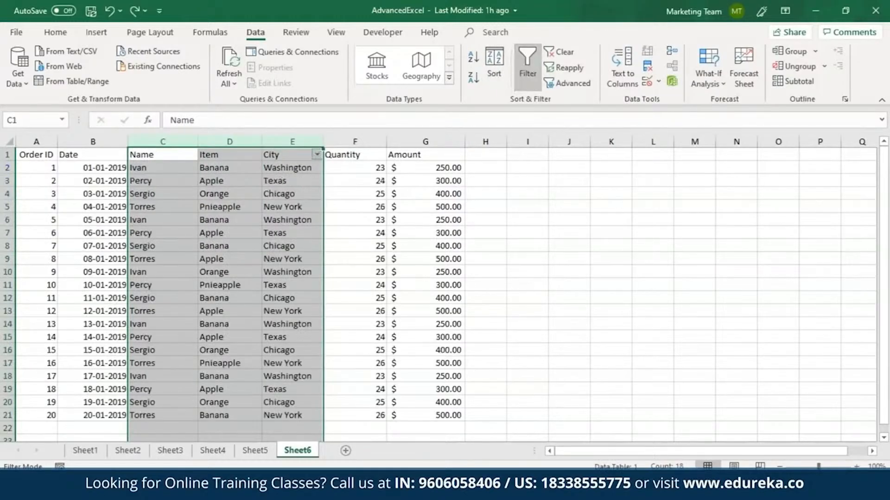
click(521, 69)
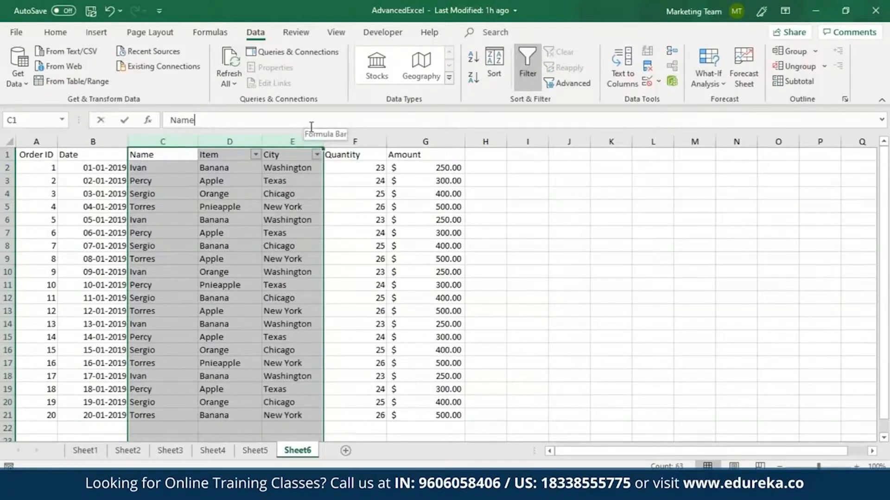
Filter the City column to show only New York
click(316, 154)
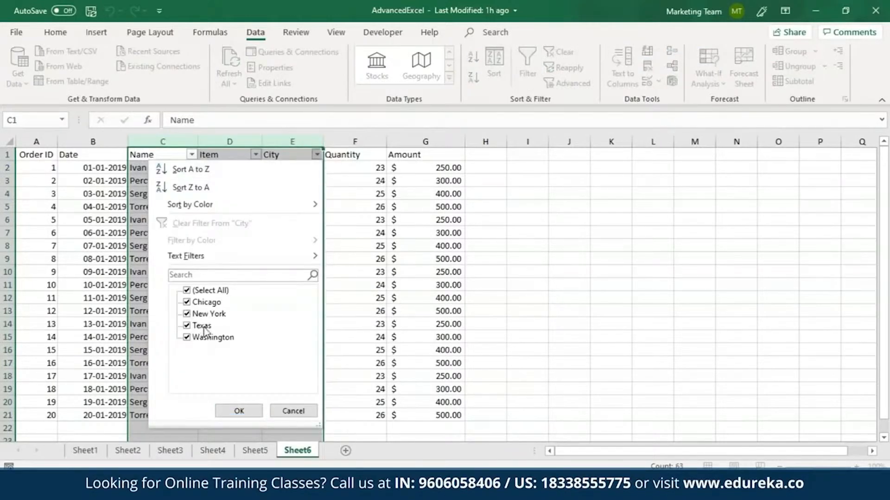
click(200, 291)
click(187, 315)
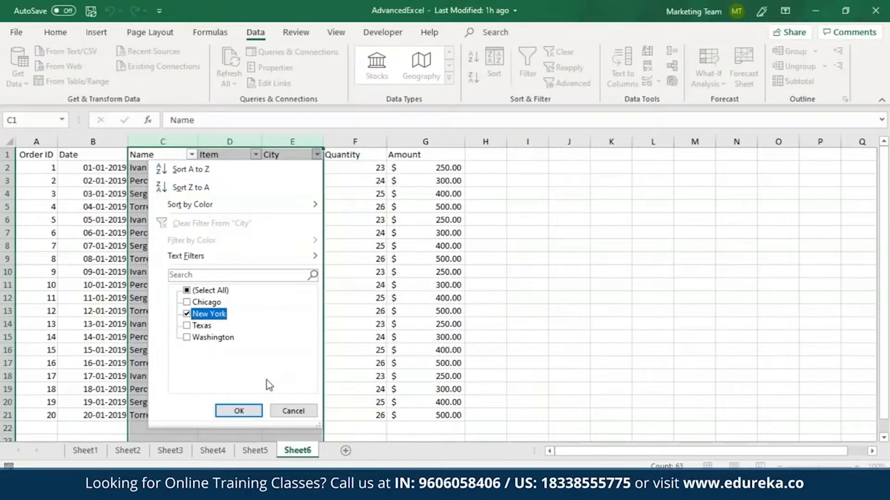
click(239, 410)
Filter the Item column to show only Apple
click(255, 155)
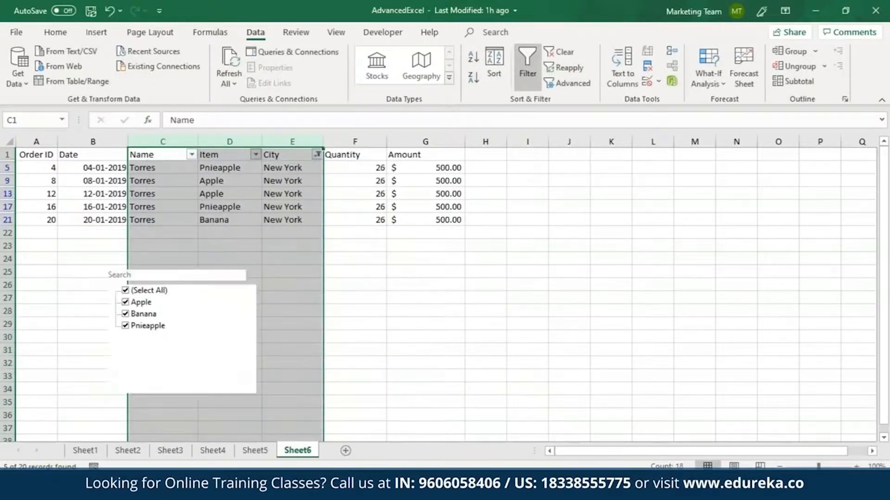
click(125, 291)
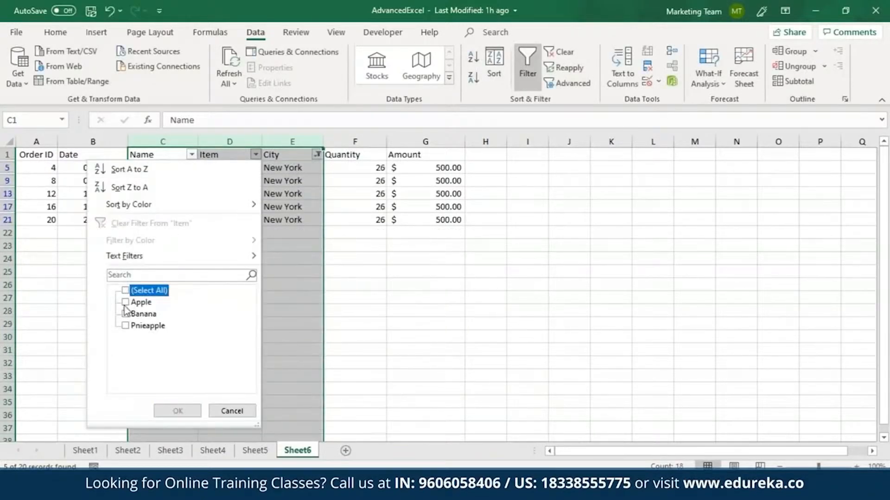
click(125, 302)
click(180, 415)
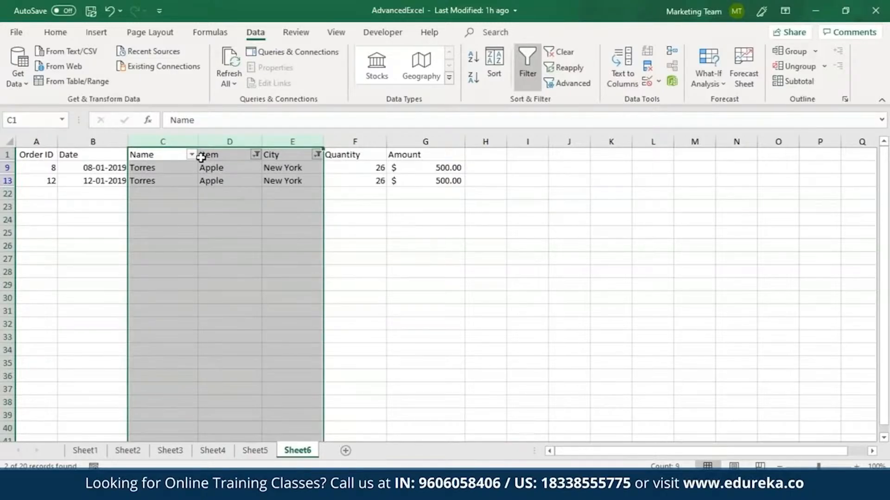
Undo the filters three times to restore the full unfiltered table
key(ctrl+z)
key(ctrl+z)
key(ctrl+z)
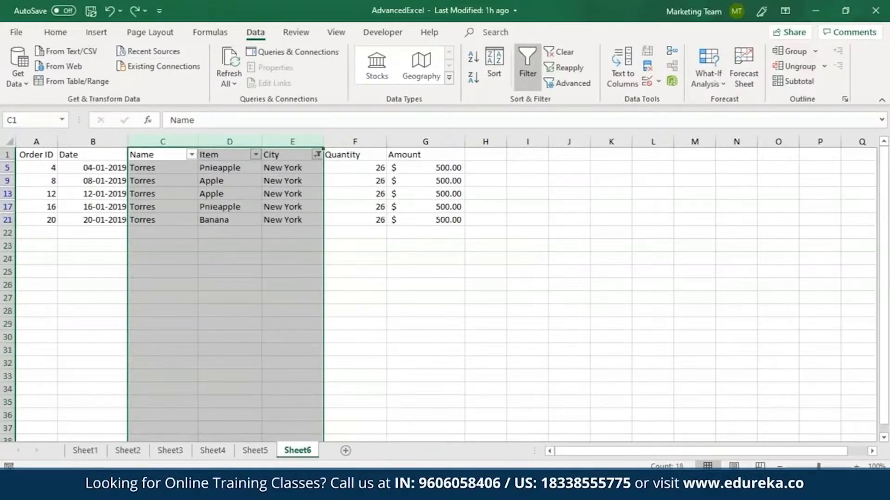
Sort the whole Name column A to Z by Column C, continuing with the current selection only
click(462, 178)
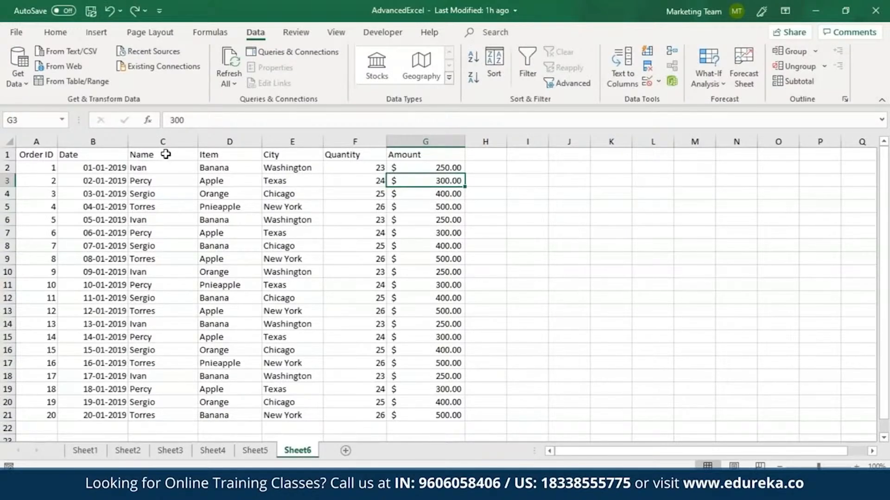
click(165, 139)
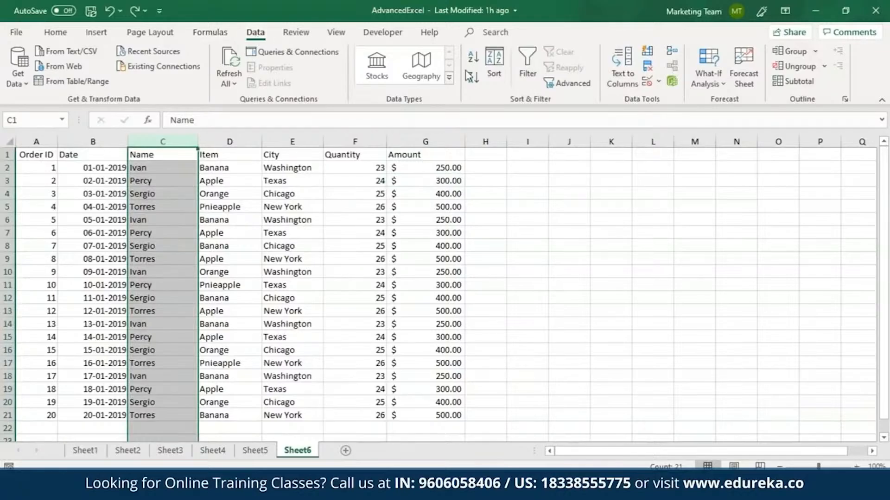
click(494, 71)
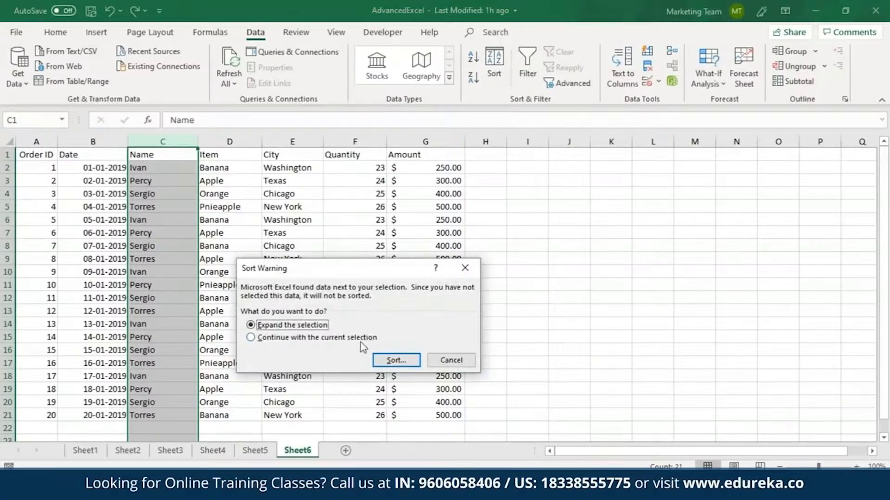
click(293, 337)
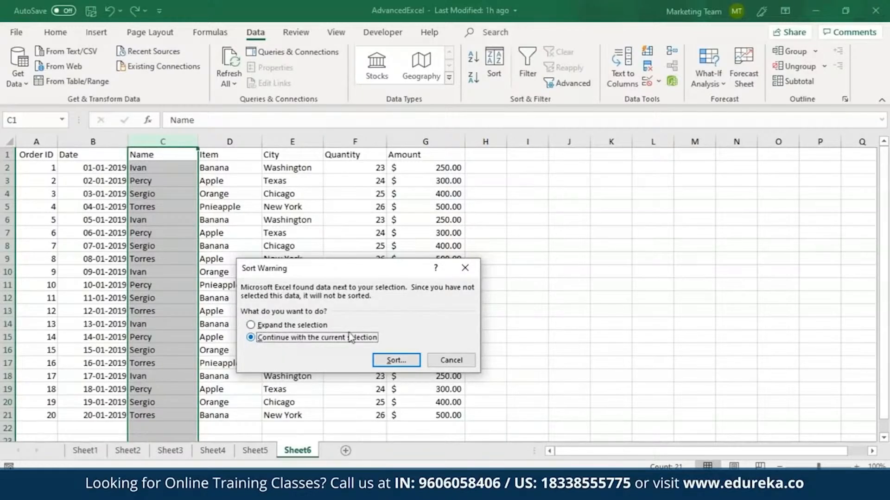
click(395, 361)
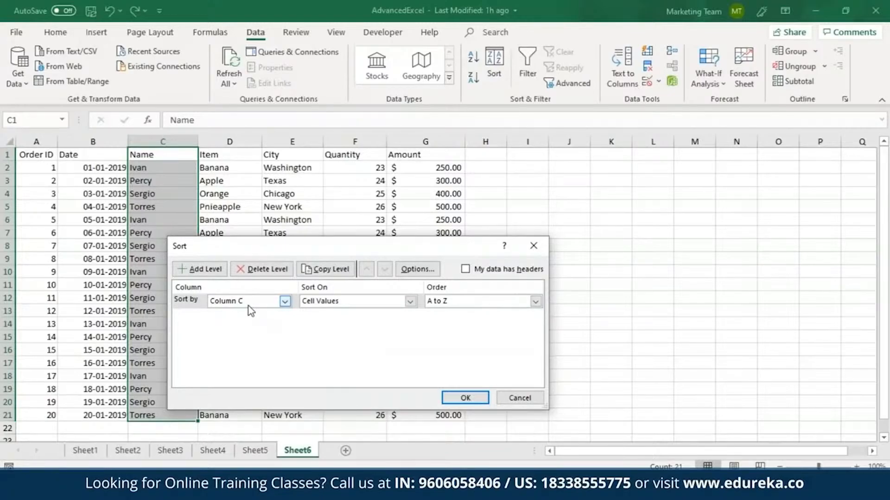
click(284, 302)
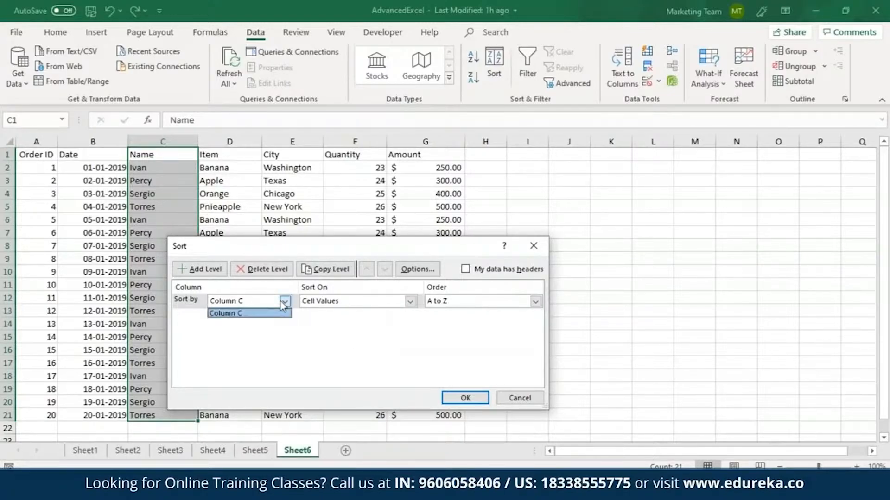
click(250, 313)
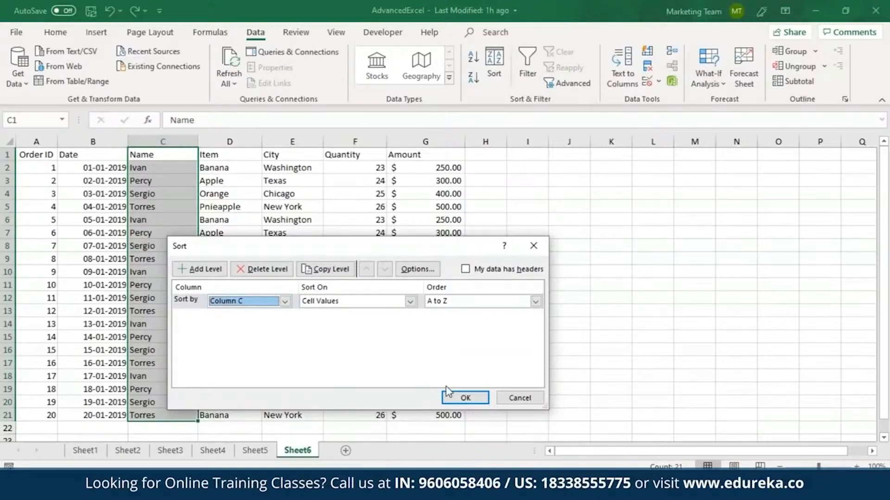
click(464, 398)
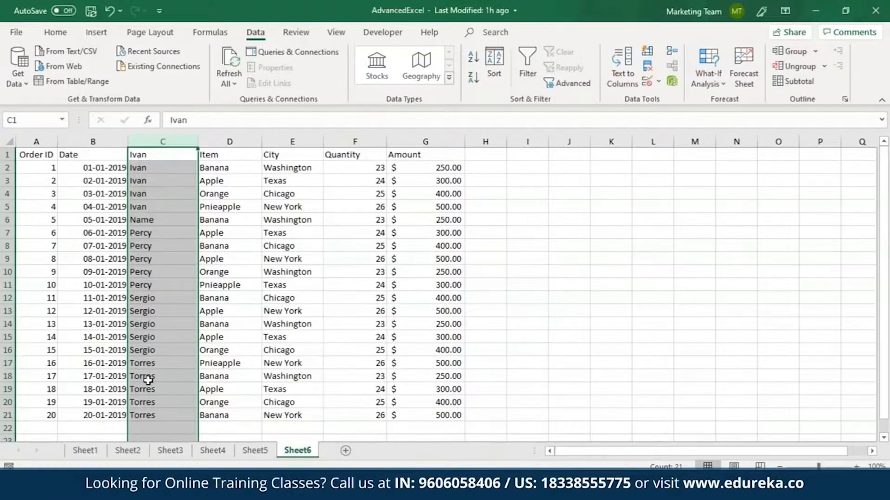
Try moving the displaced Name header back to C1, then undo the sort
click(154, 220)
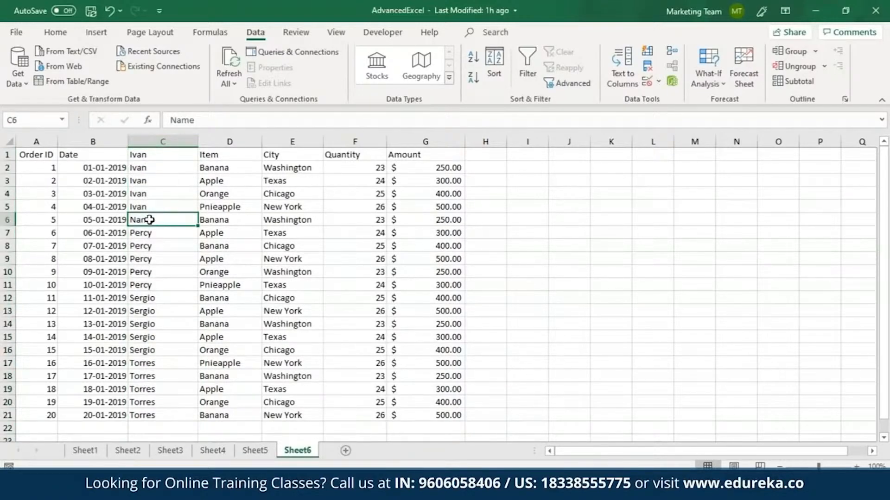
drag(154, 218, 153, 155)
click(476, 279)
key(ctrl+z)
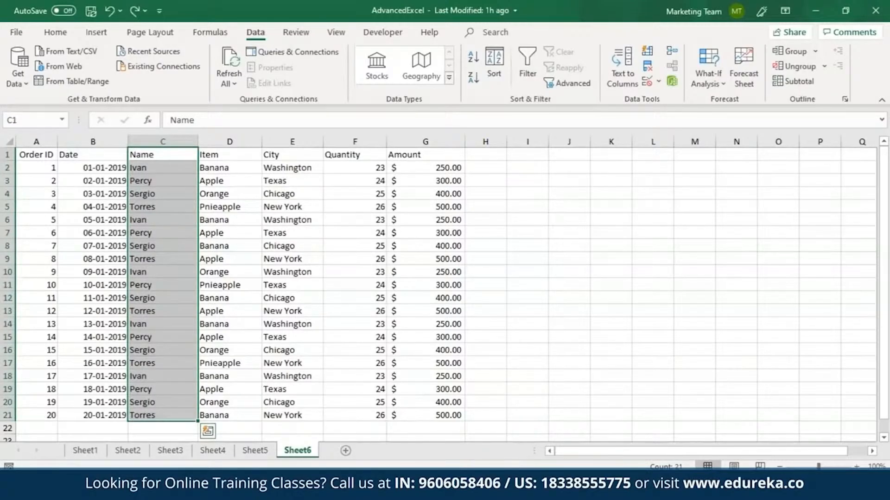
Sort the names in C2:C21 A to Z, continuing with the current selection only
drag(183, 166, 159, 409)
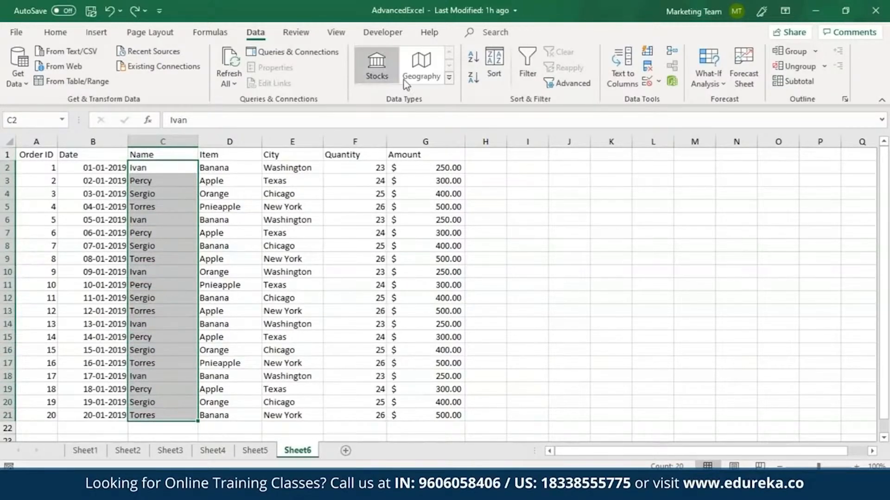
click(479, 60)
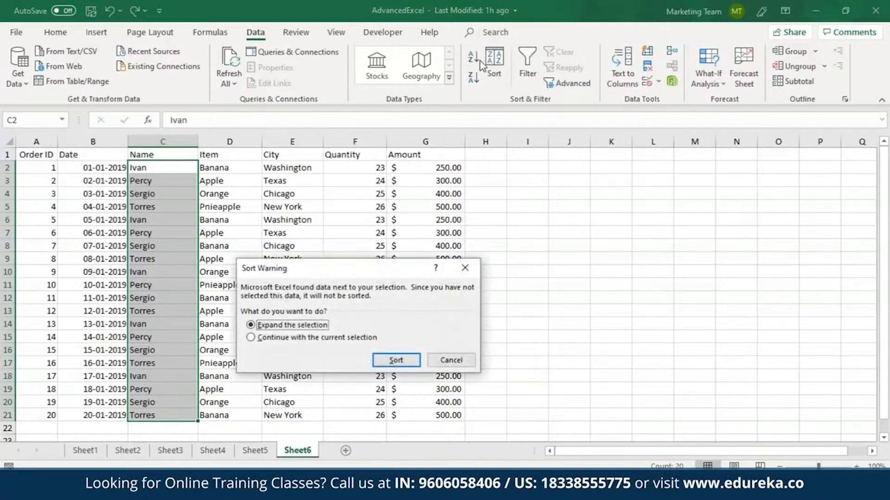
click(345, 338)
click(395, 359)
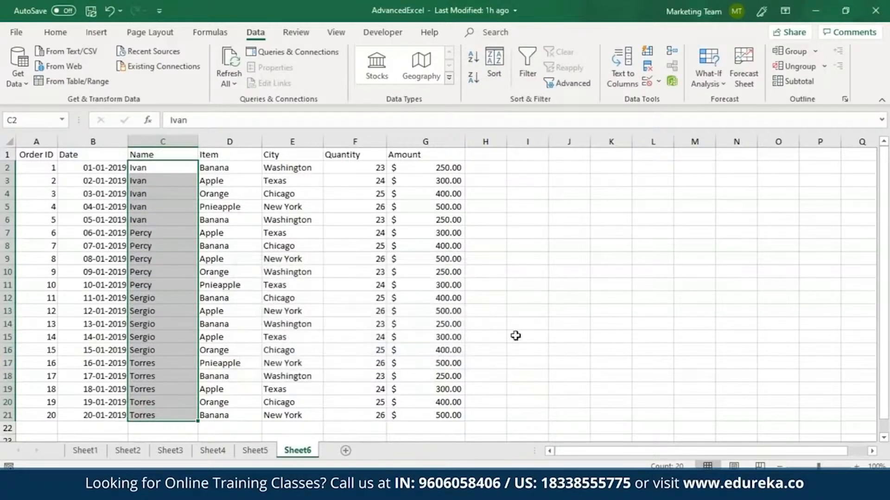
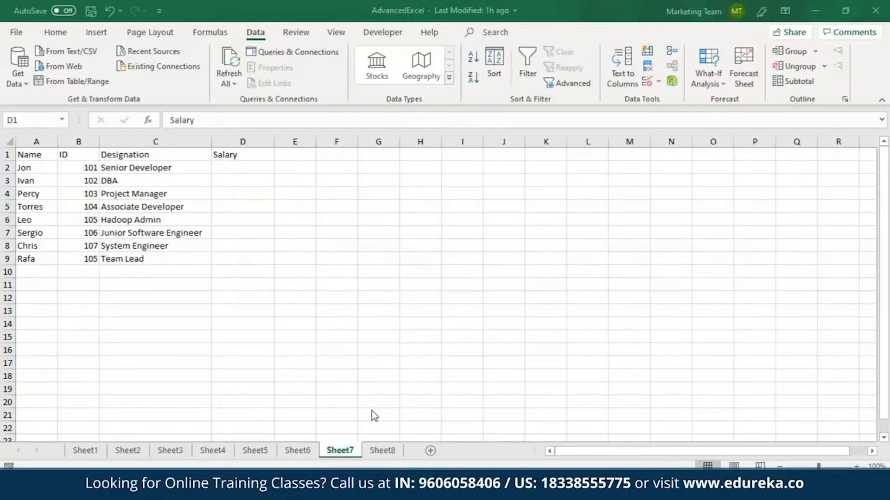
Compare the salary table on Sheet8 with the employee list on Sheet7
click(382, 451)
drag(147, 141, 188, 139)
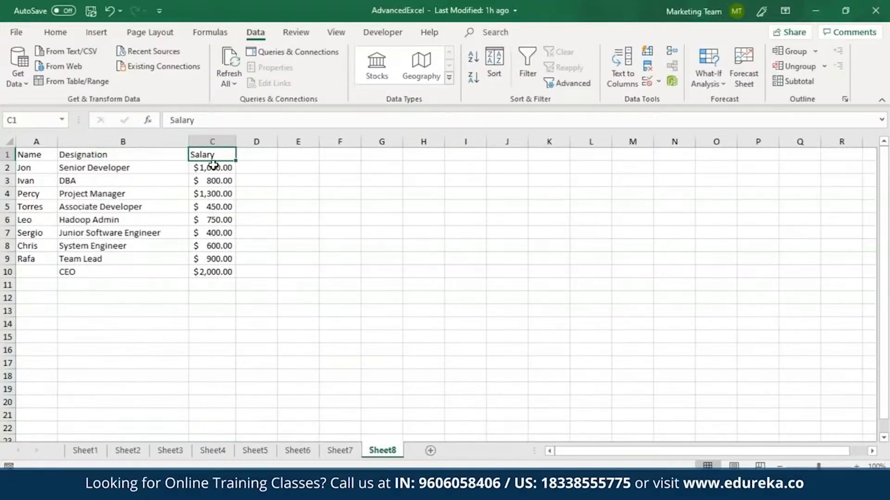
click(339, 451)
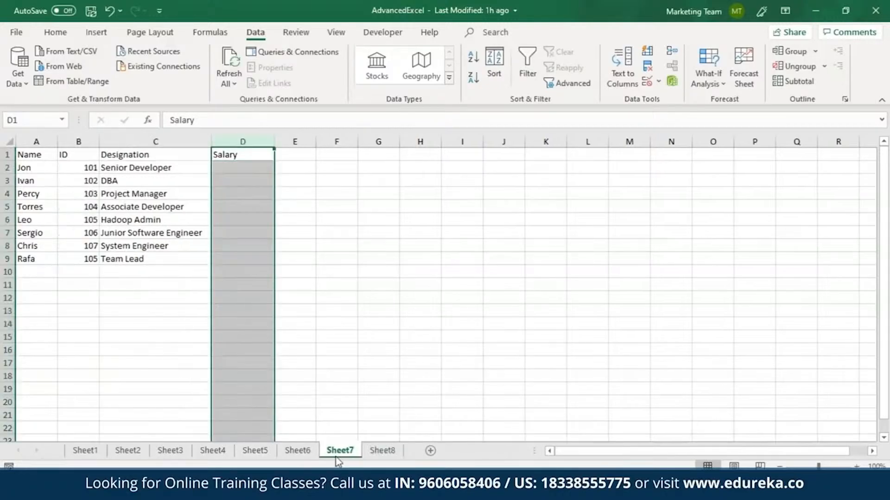
click(394, 452)
key(ctrl+Page_Up)
Begin a VLOOKUP formula in Sheet7 cell D2 with "Jon" as the lookup value
click(250, 168)
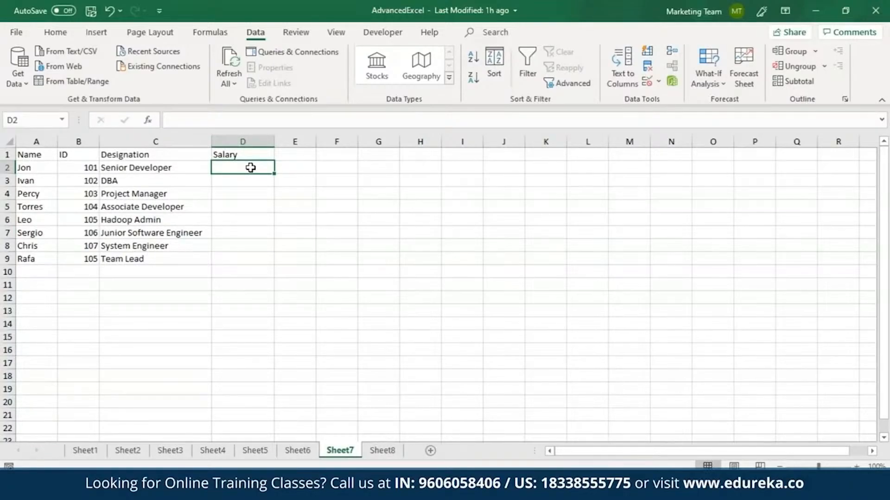
text(=VLL)
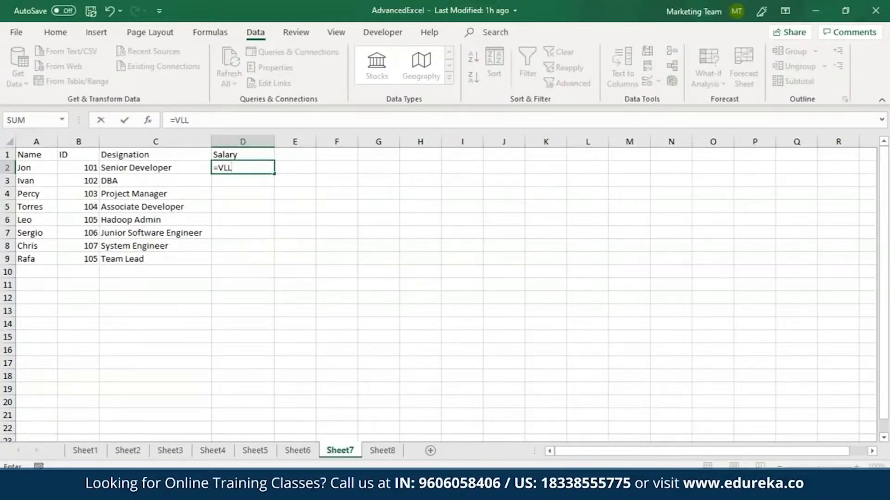
key(BackSpace)
text(OOK)
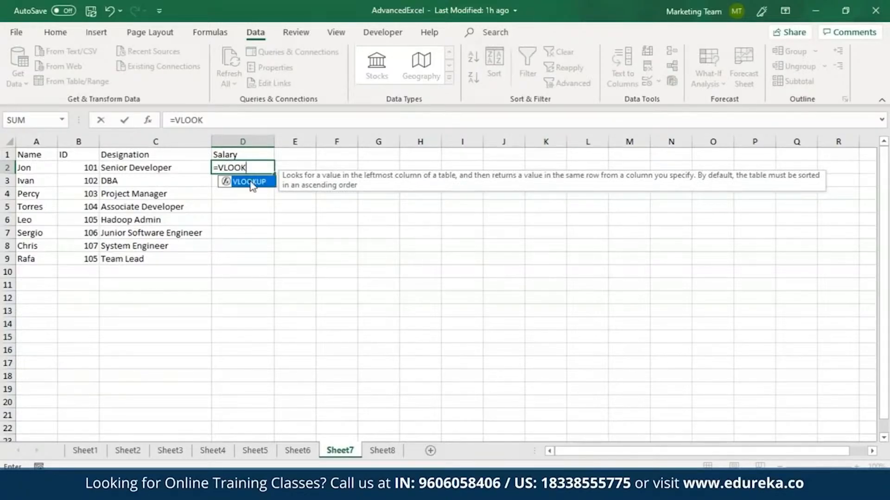
key(Tab)
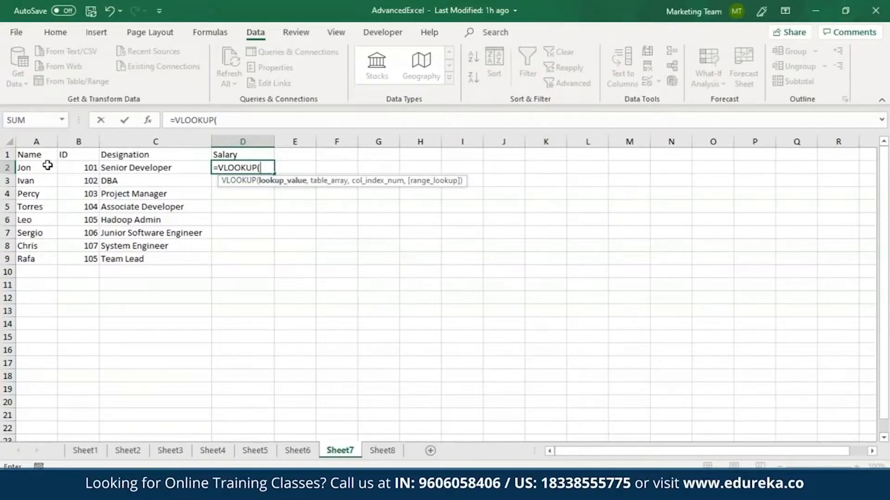
text("Jon",)
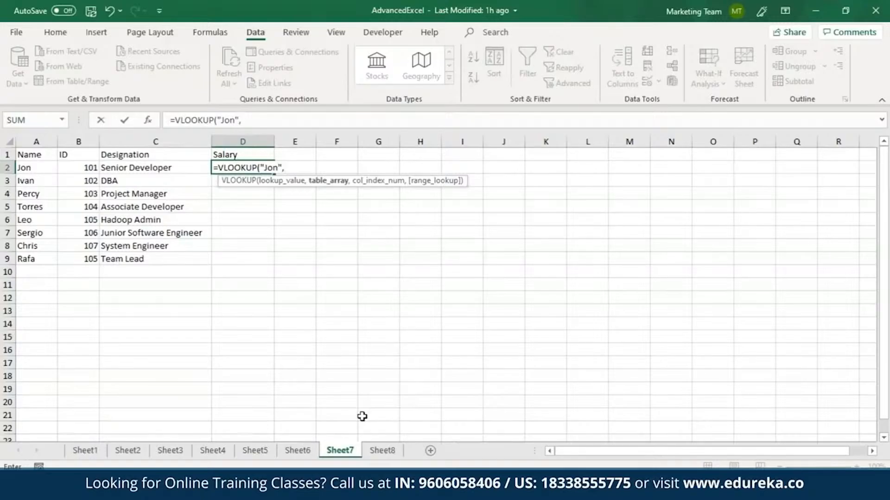
Point the lookup at Sheet8!A1:C9, return column 3 with FALSE for an exact match, and enter the formula
click(389, 451)
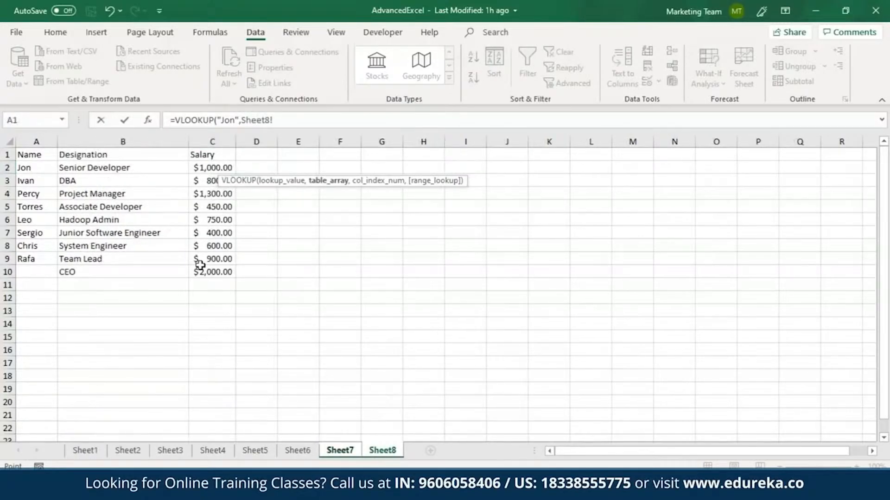
drag(28, 155, 208, 252)
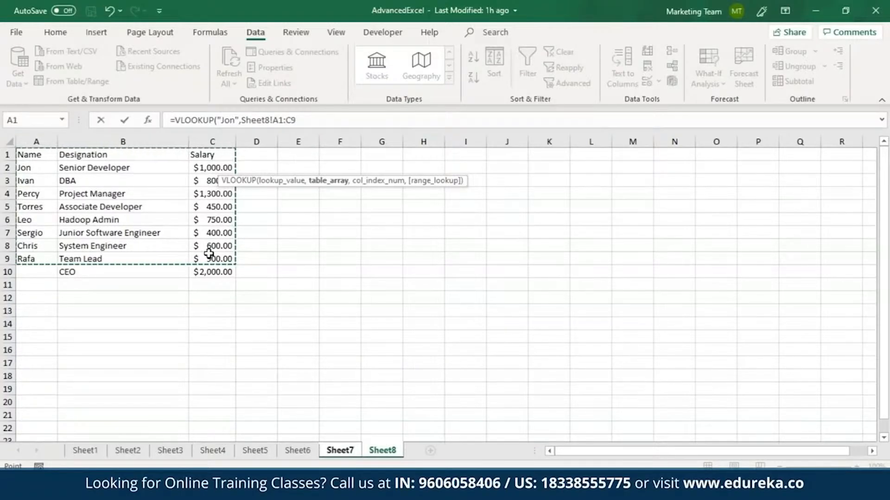
text(,3)
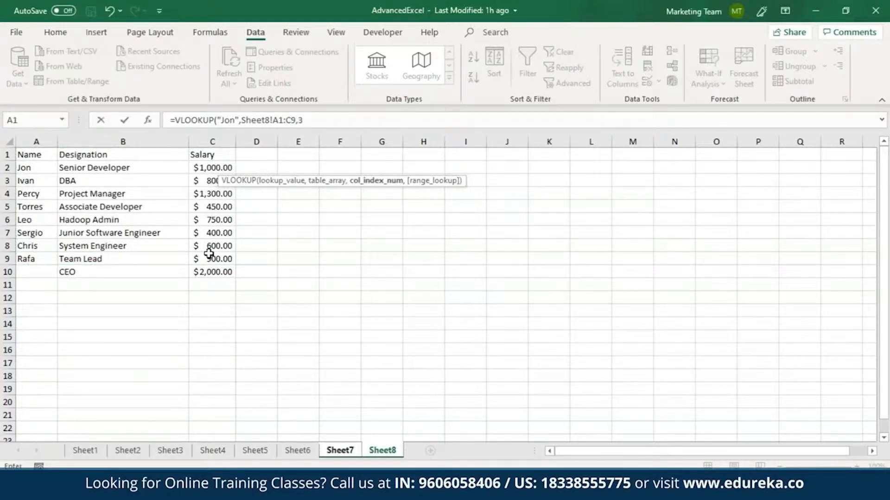
text(,)
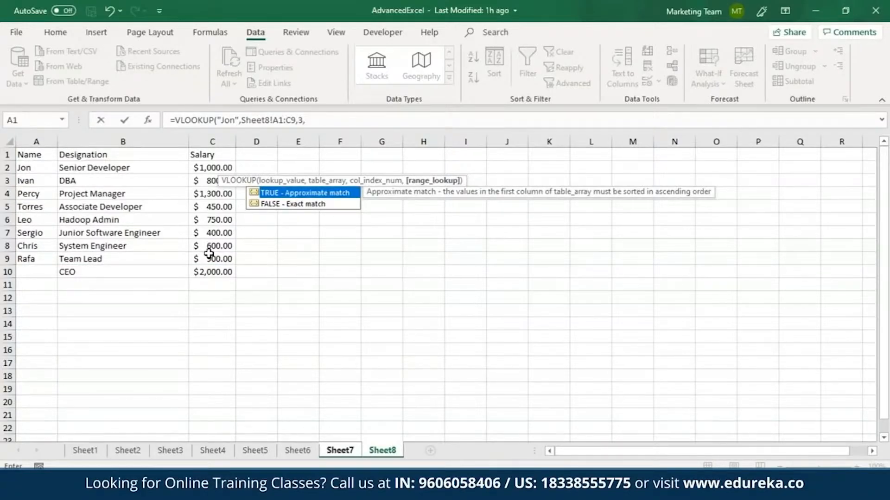
text(FALSE))
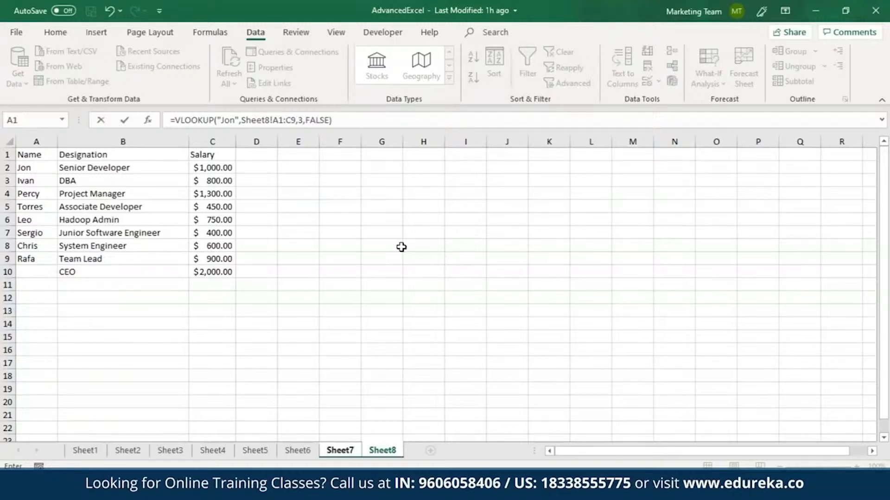
click(344, 121)
key(Return)
Apply the US dollar accounting number format to the Salary cell D2
click(248, 167)
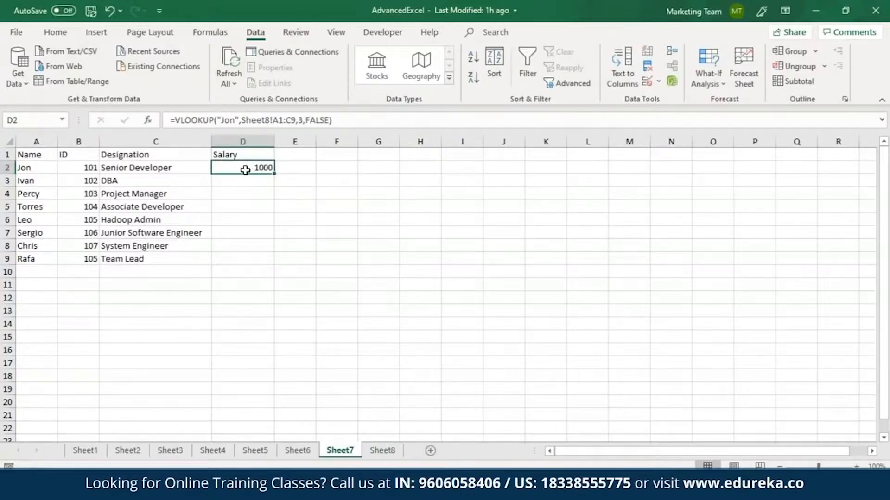
click(59, 34)
click(411, 78)
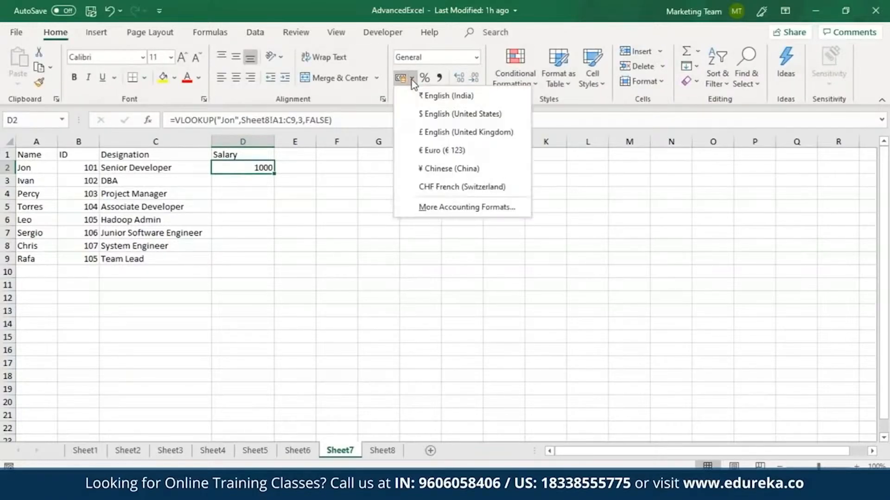
click(426, 111)
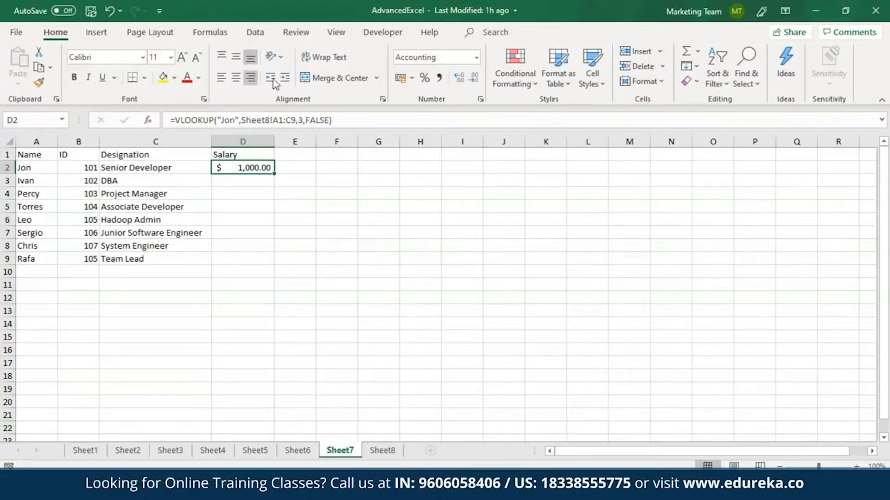
Rewrite D2's formula as =VLOOKUP(A2,Sheet8!A1:C9,3,FALSE) so it looks up the name in A2
drag(347, 120, 174, 120)
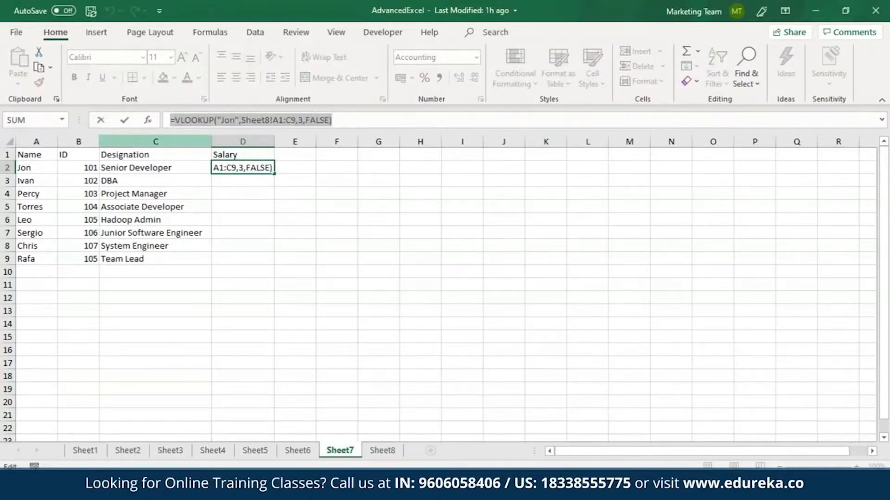
key(BackSpace)
text(VLOOK)
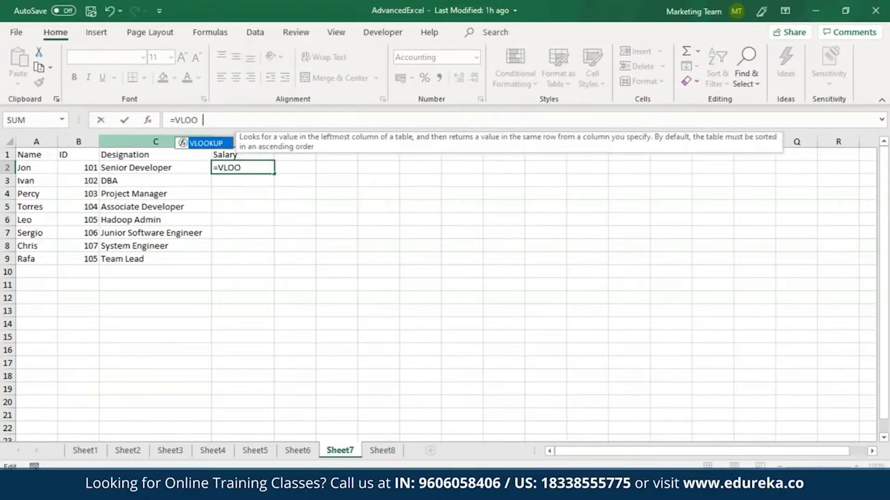
double_click(201, 145)
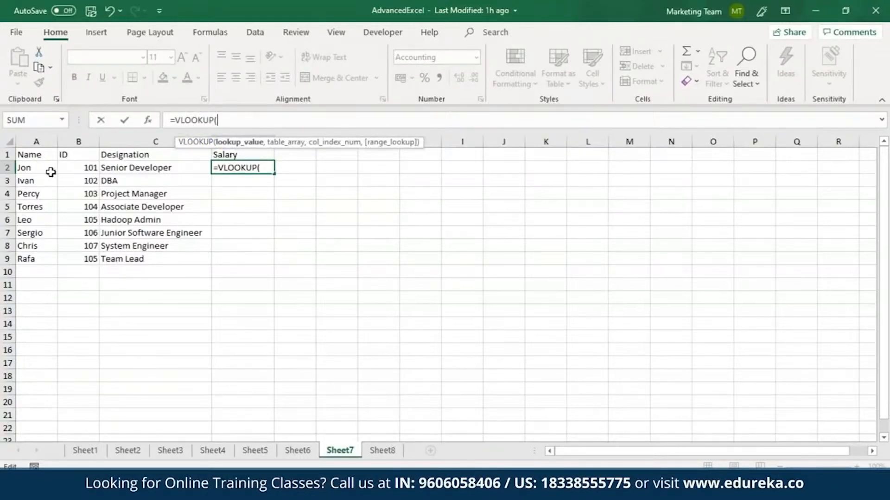
click(49, 170)
text(,)
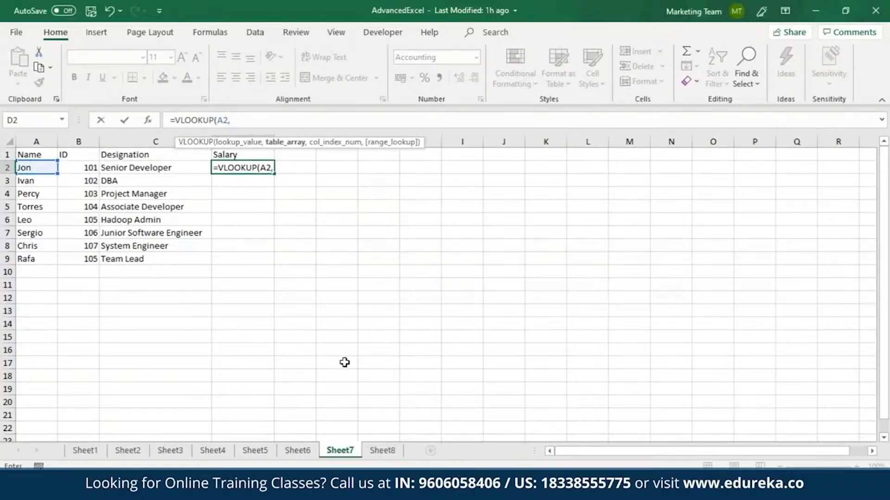
click(382, 451)
drag(28, 154, 213, 258)
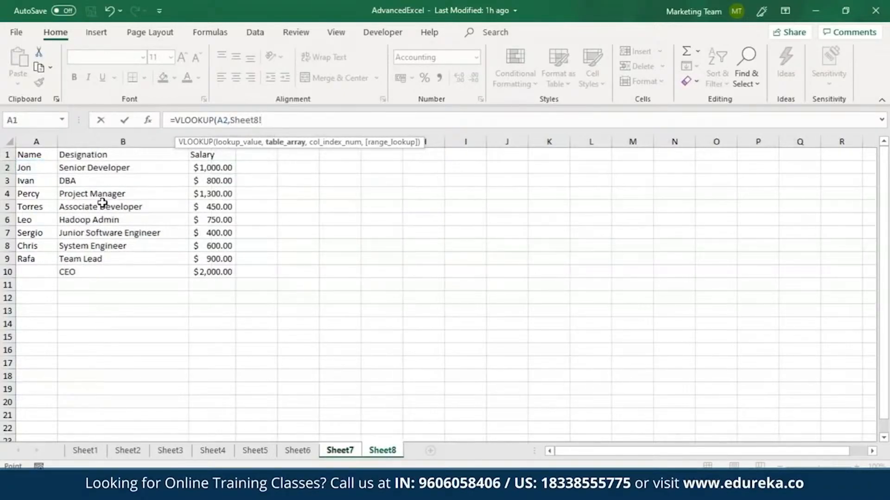
text(,3,)
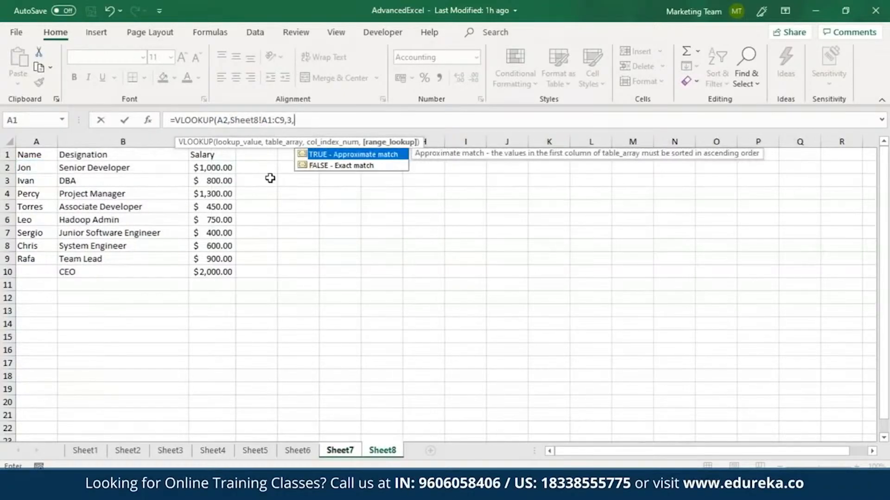
text(FALS)
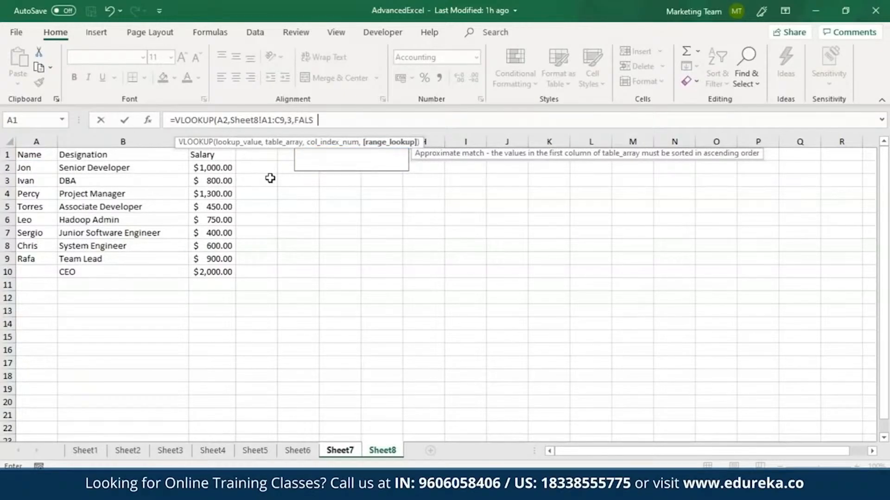
text(E))
key(Return)
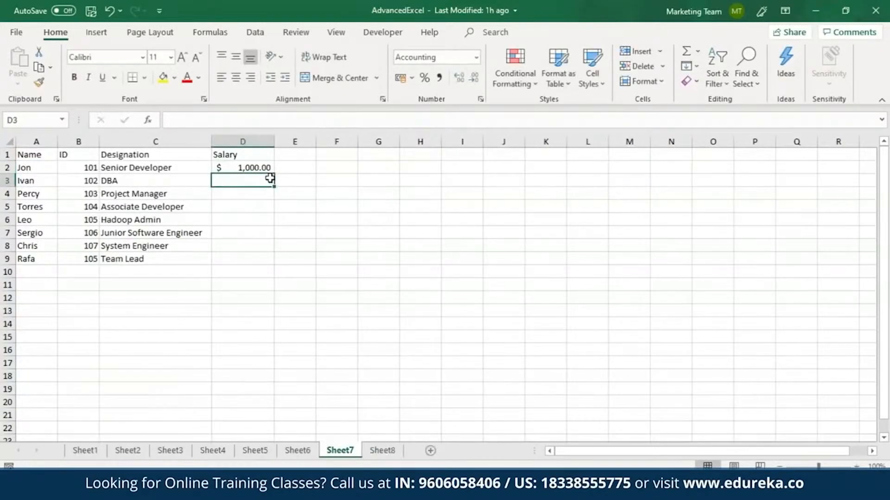
Fill the VLOOKUP formula from D2 down through the remaining employee rows
click(260, 168)
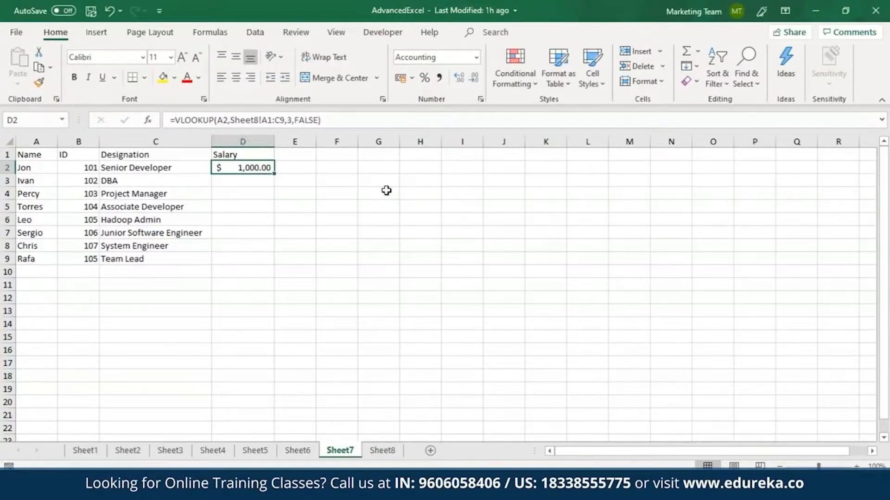
drag(274, 175, 270, 262)
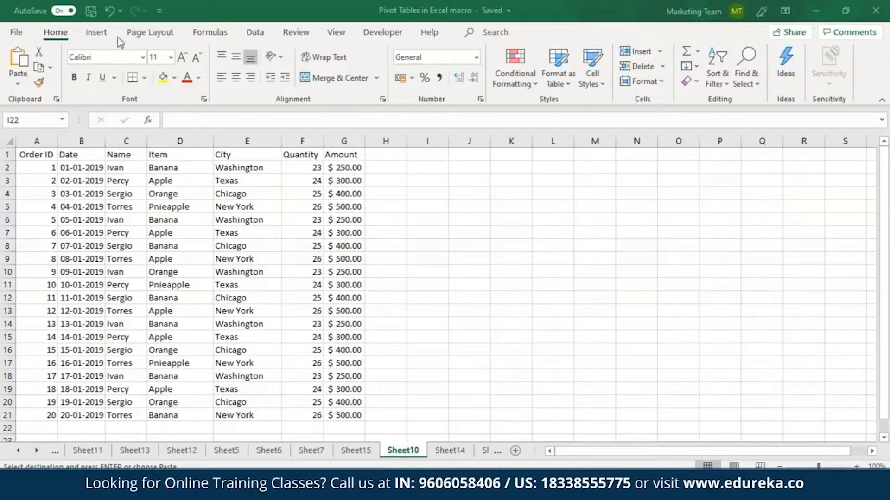
Start recording a new macro in this workbook with the default settings
click(334, 36)
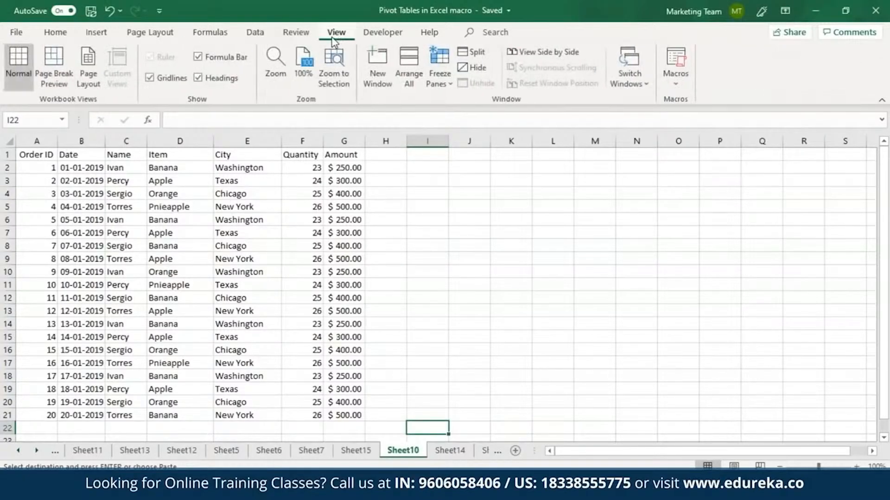
click(680, 81)
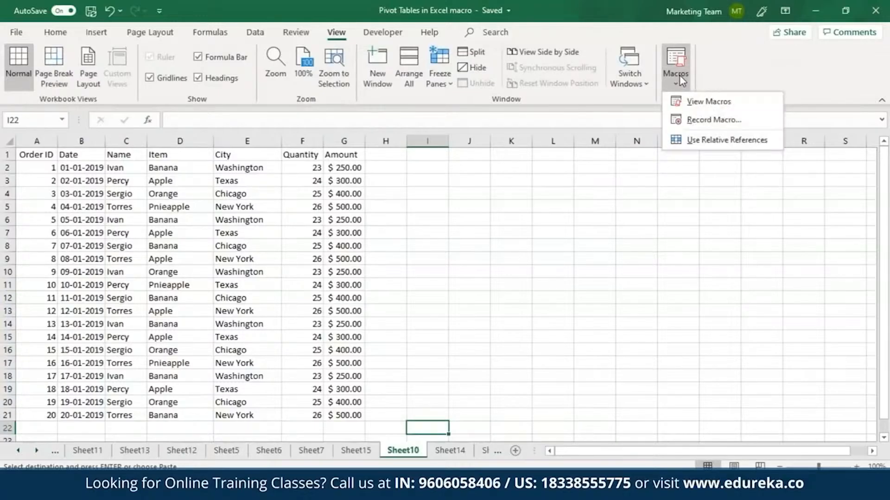
click(699, 123)
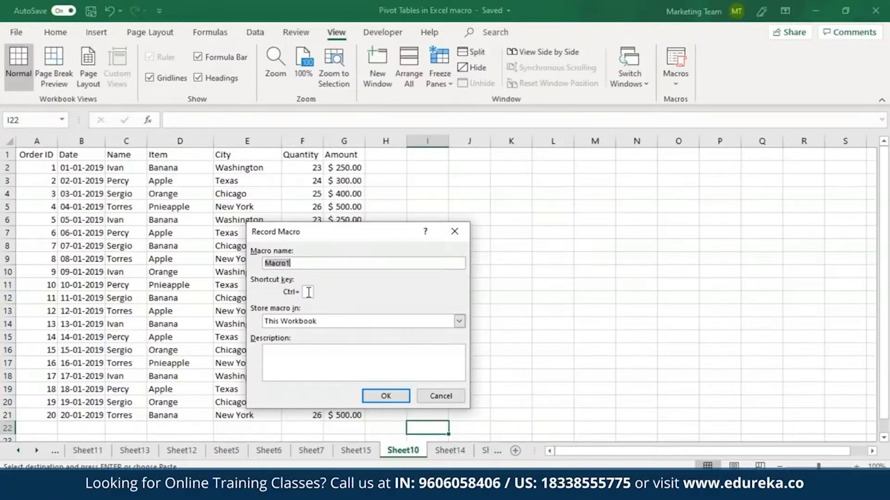
click(373, 396)
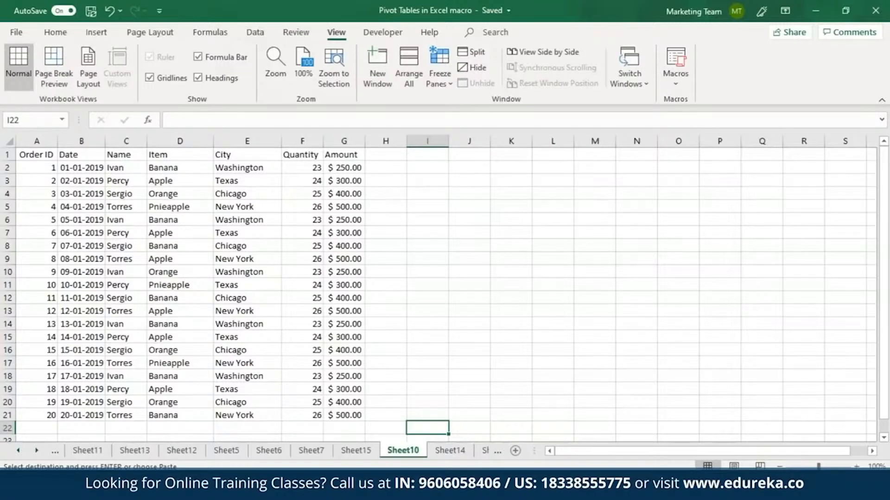
Sort the Name entries in C2:C21 A to Z by Column C, keeping only the current selection
click(122, 154)
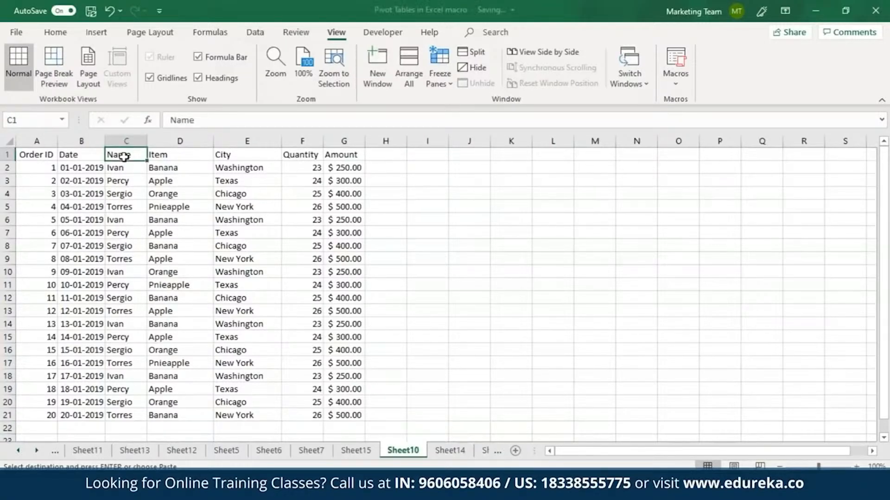
drag(122, 170, 127, 413)
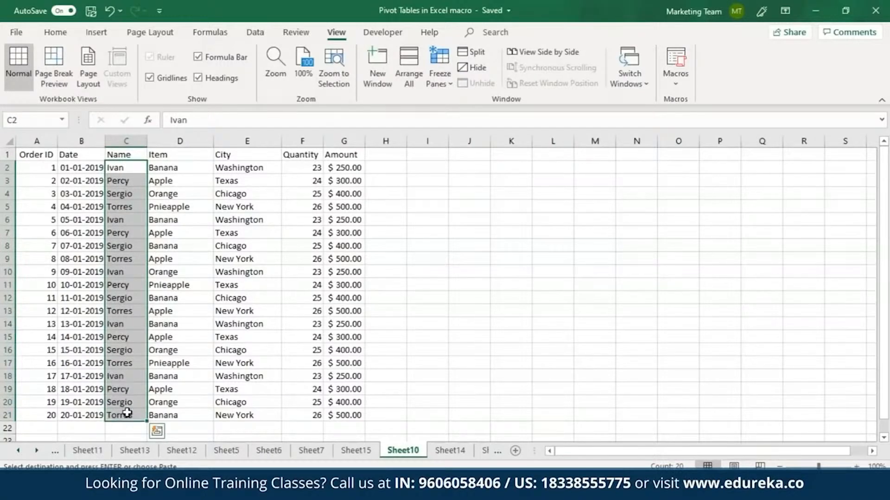
click(255, 32)
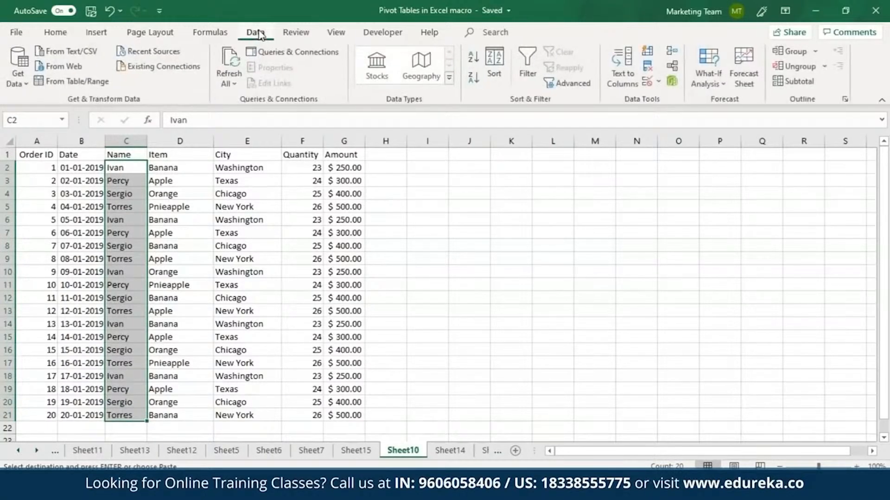
click(494, 62)
click(250, 338)
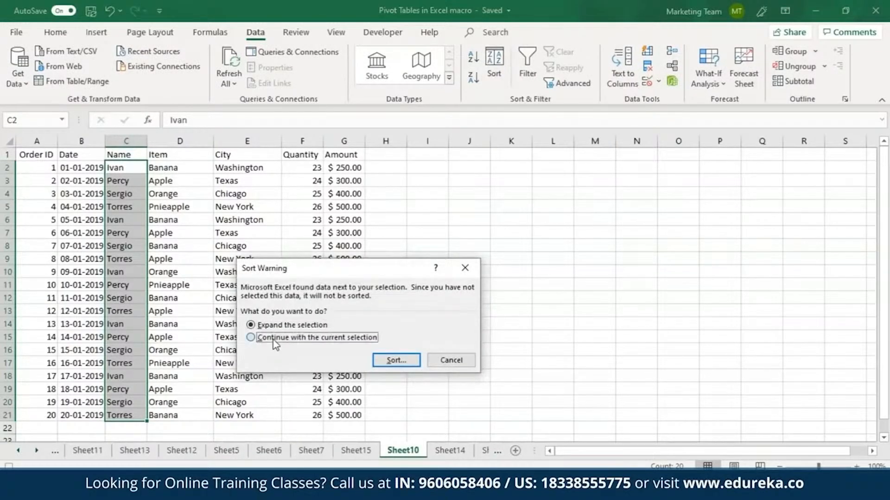
click(396, 361)
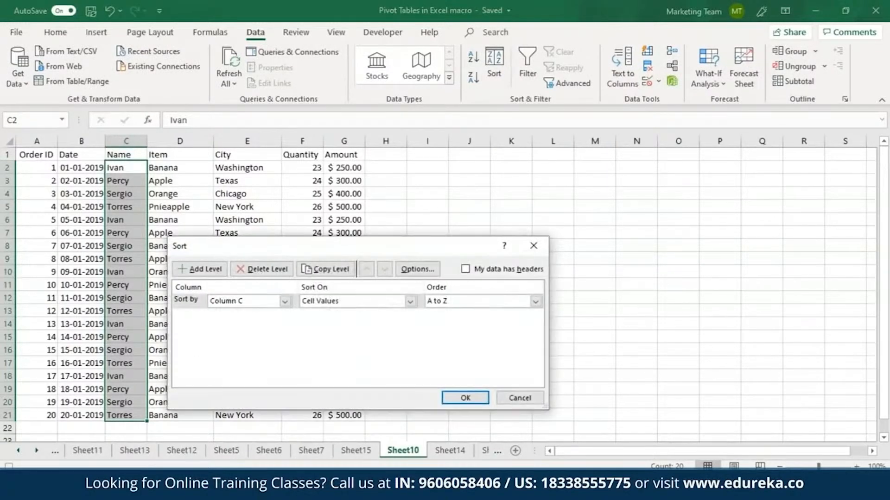
click(476, 397)
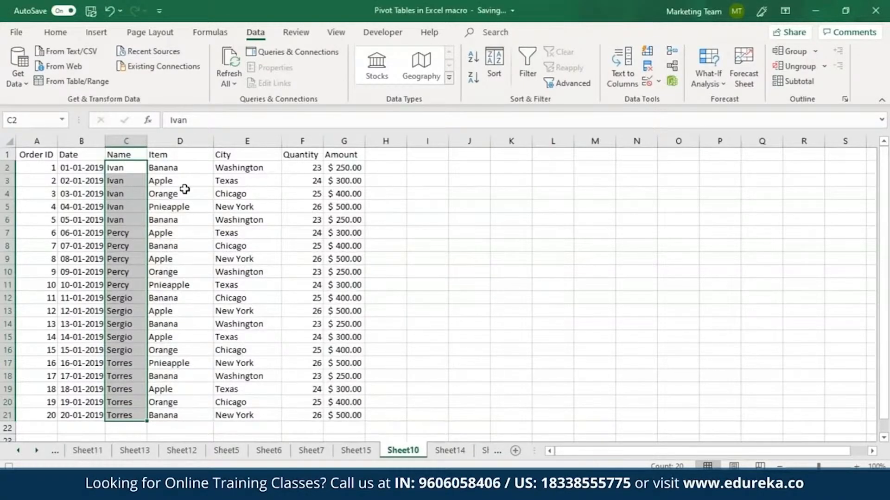
Turn on filters for the Item and City columns and filter Item to show only Apple and Banana
drag(168, 155, 234, 415)
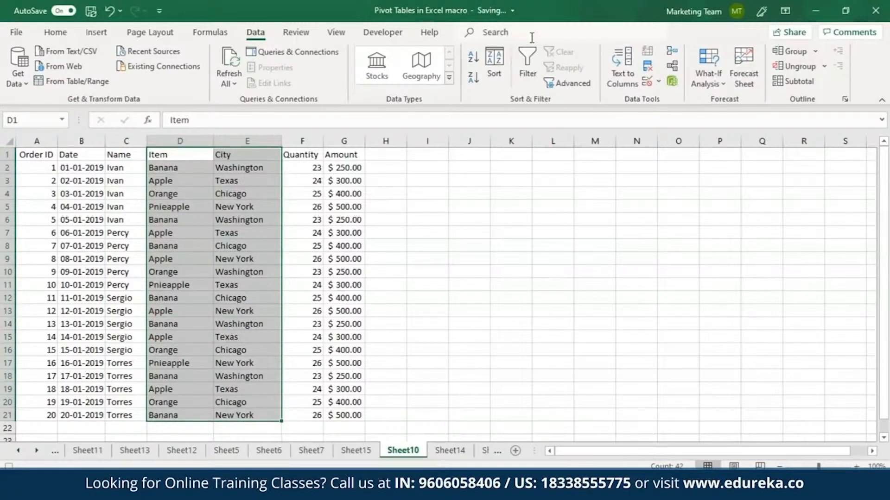
click(527, 64)
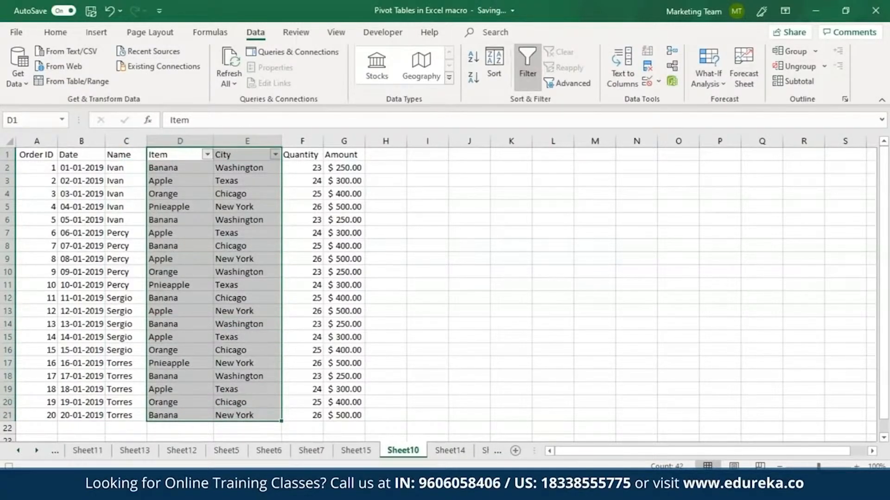
click(207, 154)
click(77, 291)
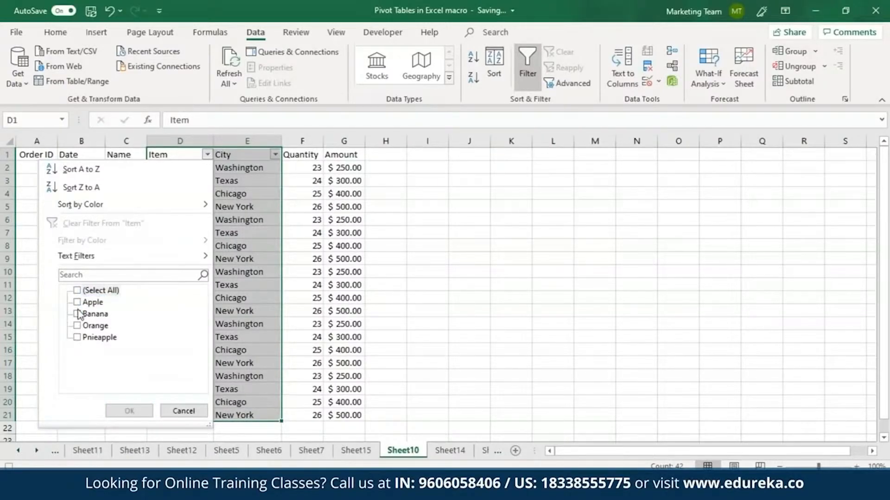
click(77, 302)
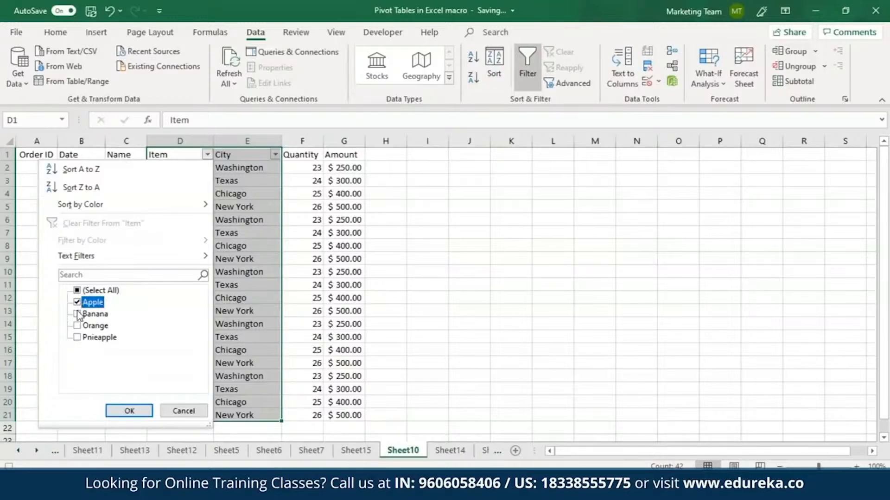
click(77, 314)
click(131, 411)
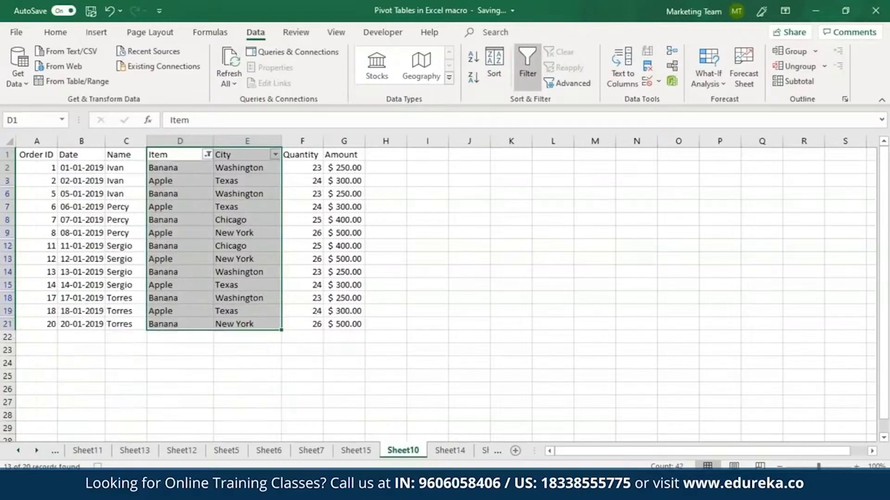
Filter the City column to exclude Texas and Washington
click(275, 154)
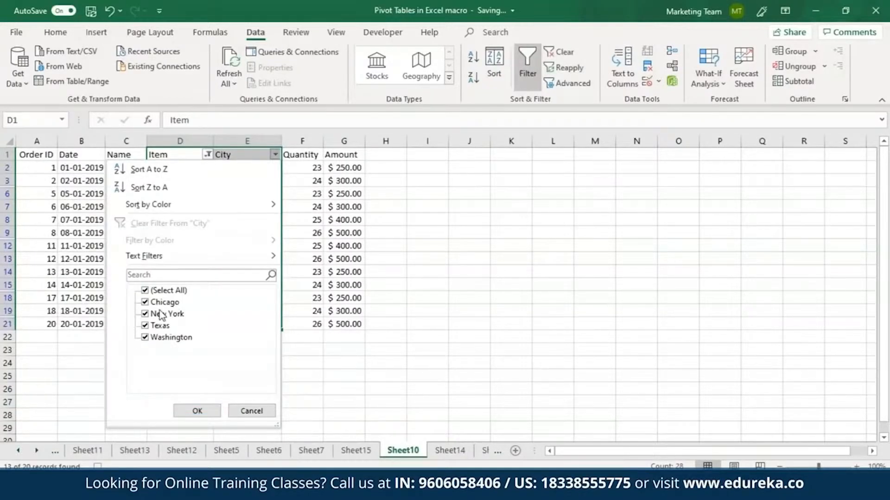
click(145, 326)
click(145, 337)
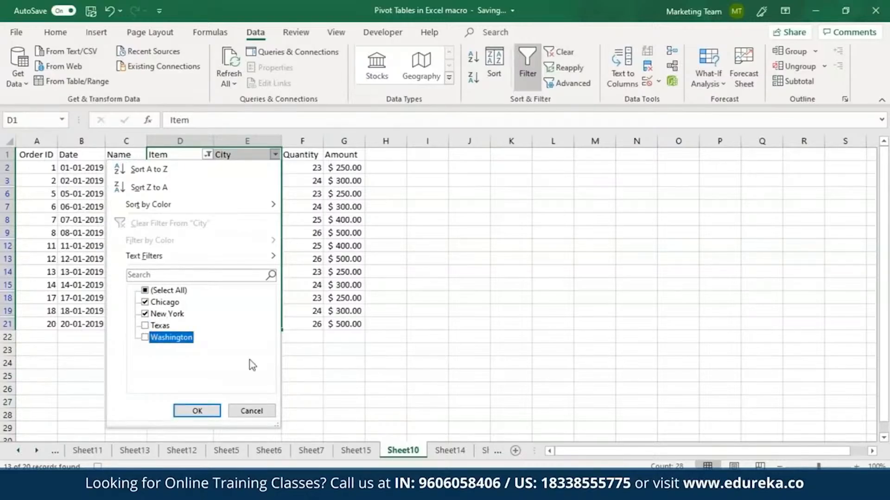
click(197, 411)
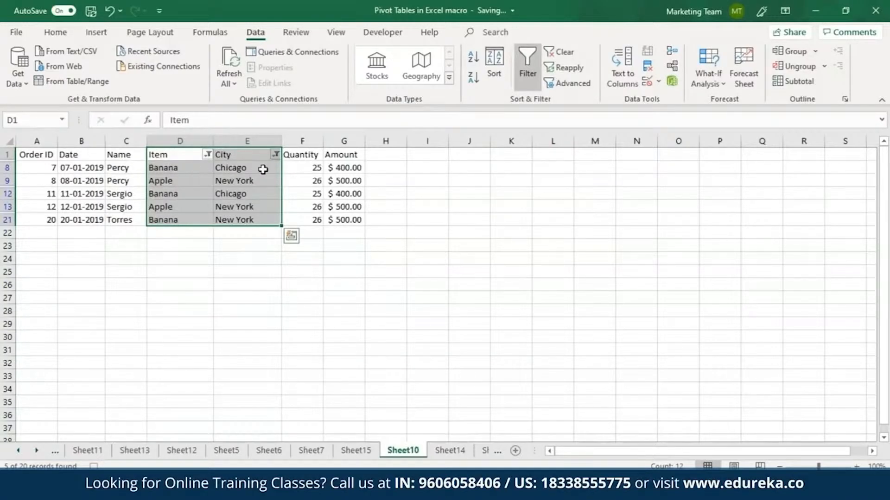
Insert a clustered column chart from the filtered Name to Amount data and extend its source range to row 25
click(96, 32)
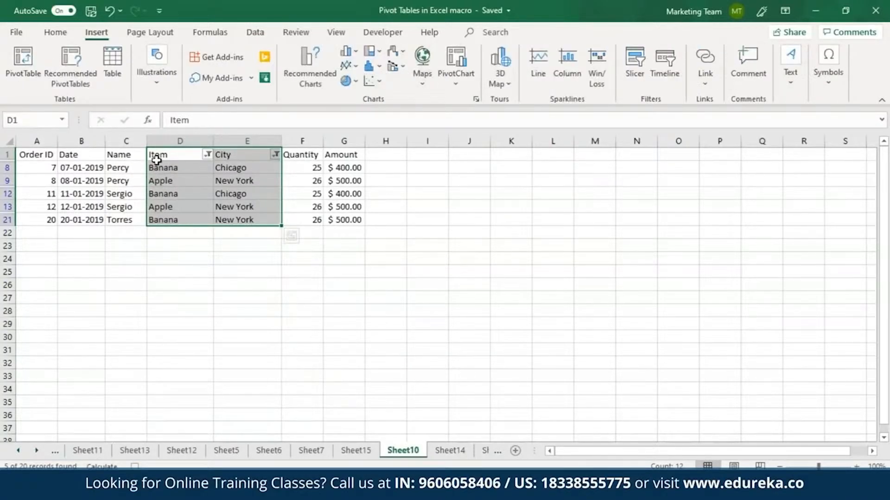
drag(134, 153, 319, 220)
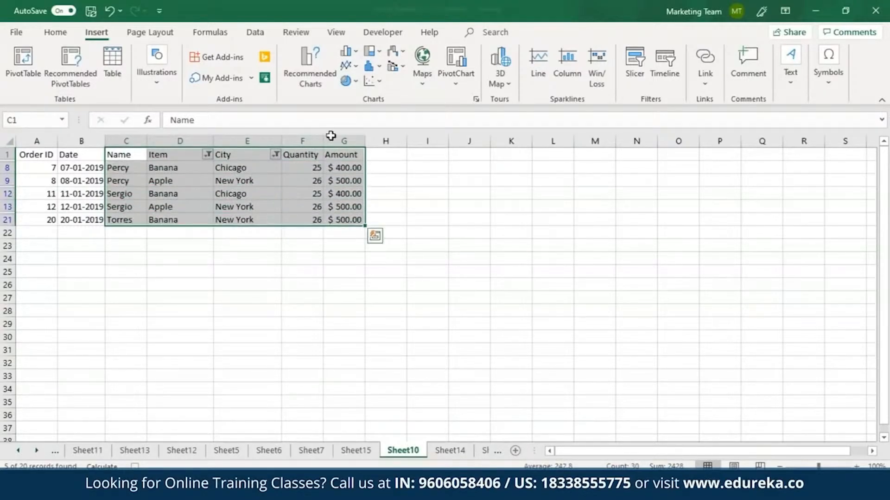
click(477, 99)
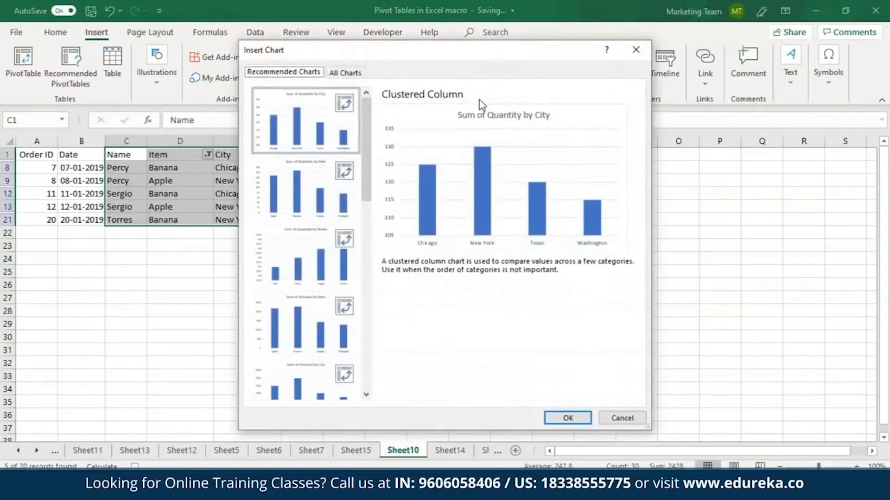
click(334, 70)
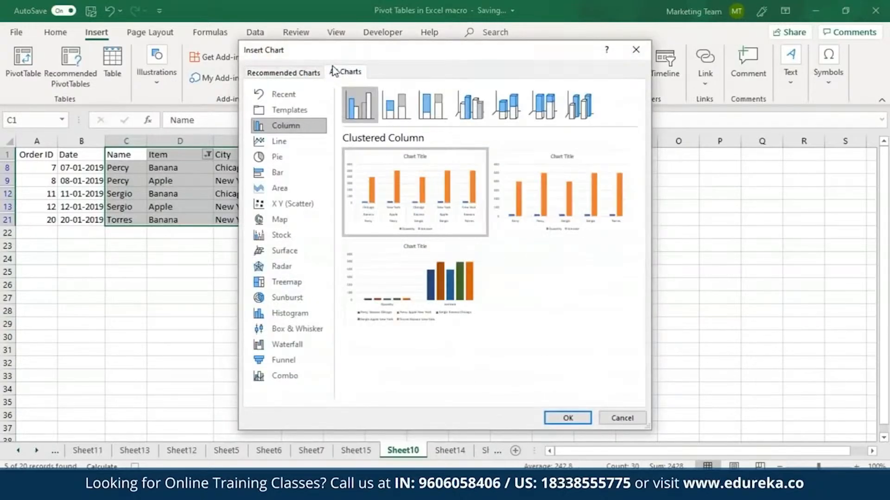
click(567, 417)
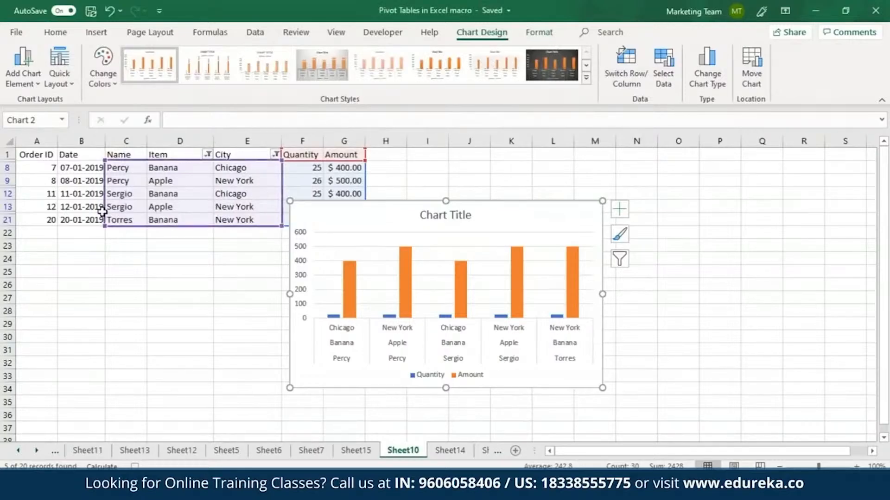
drag(245, 163, 262, 194)
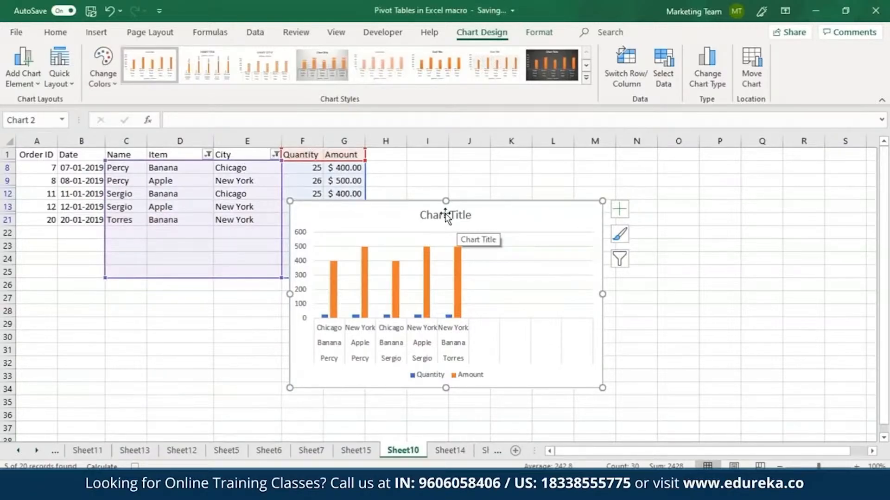
Stop the macro recording
click(334, 33)
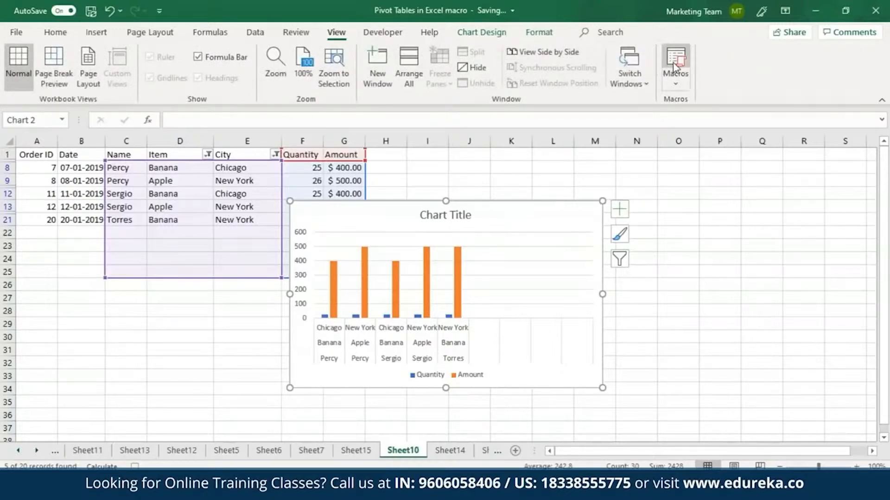
click(675, 85)
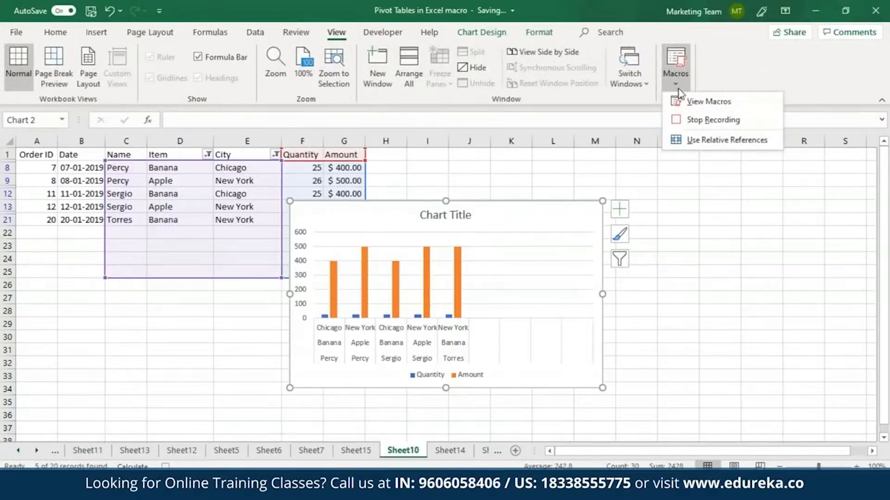
click(697, 120)
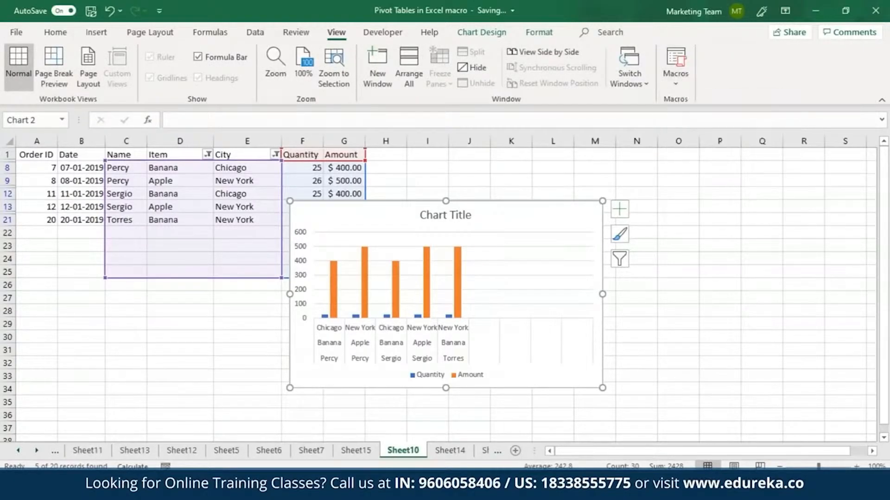
click(651, 282)
Open the list of macros in this workbook and close it
click(683, 90)
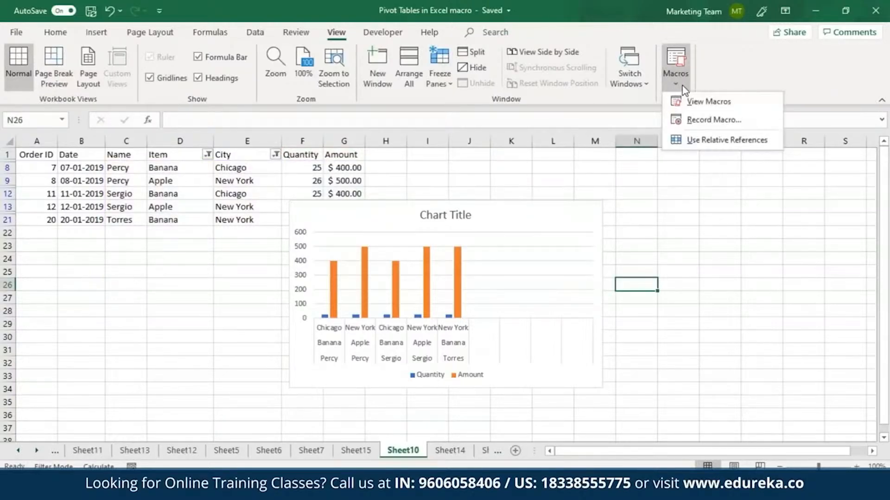
click(708, 102)
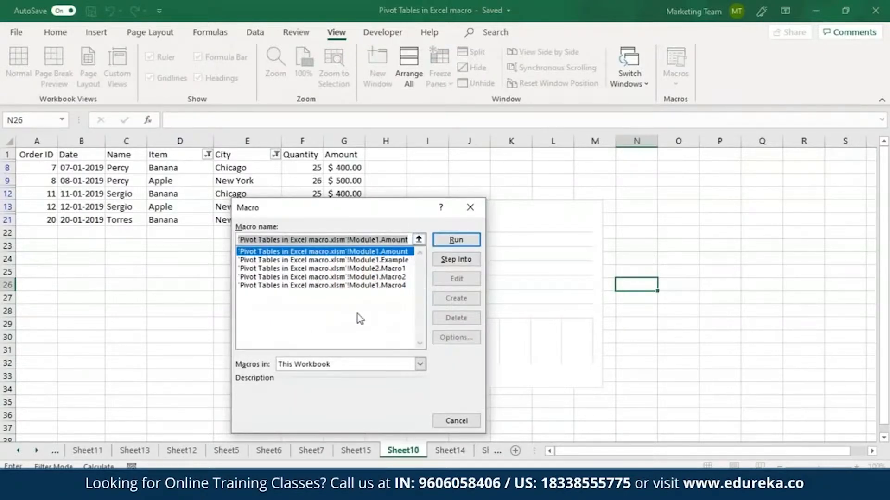
click(469, 212)
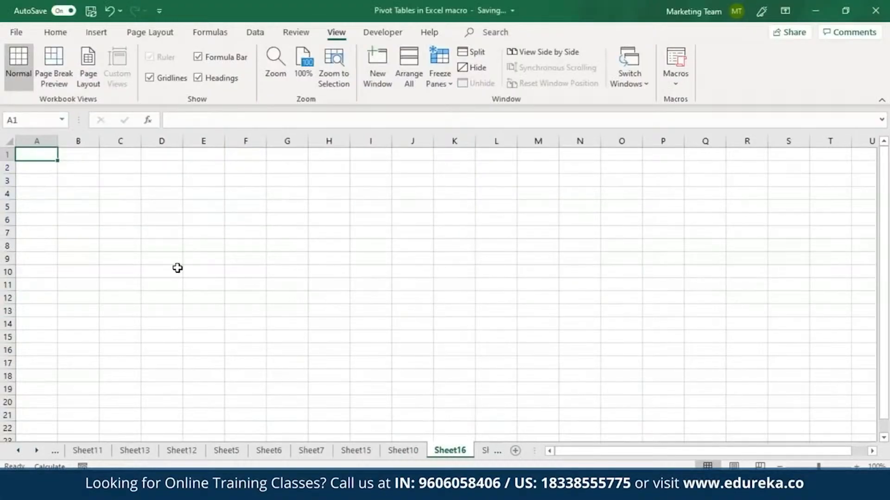
Enter Hello World in cell A1 of Sheet16 and widen column A to fit it
text(He)
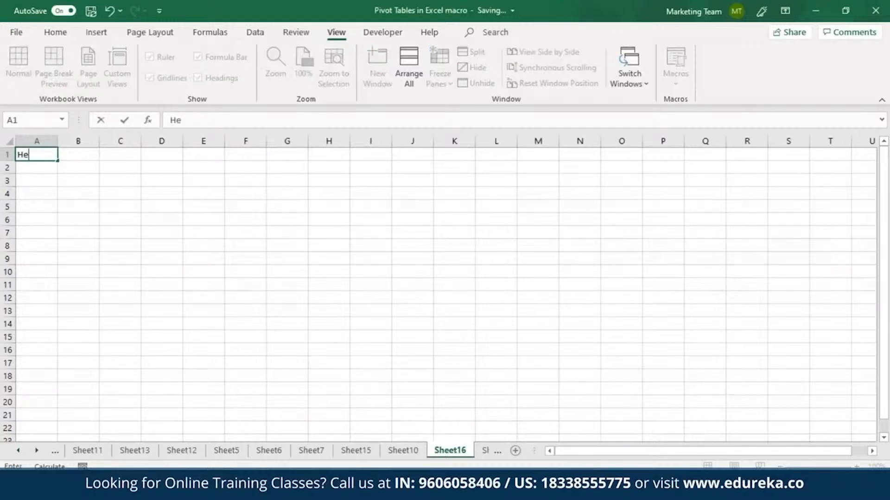
text(llo World)
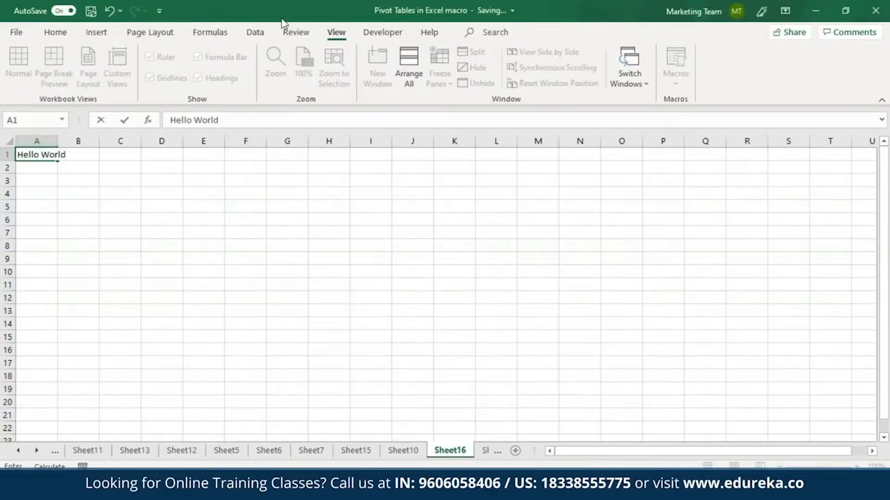
click(292, 35)
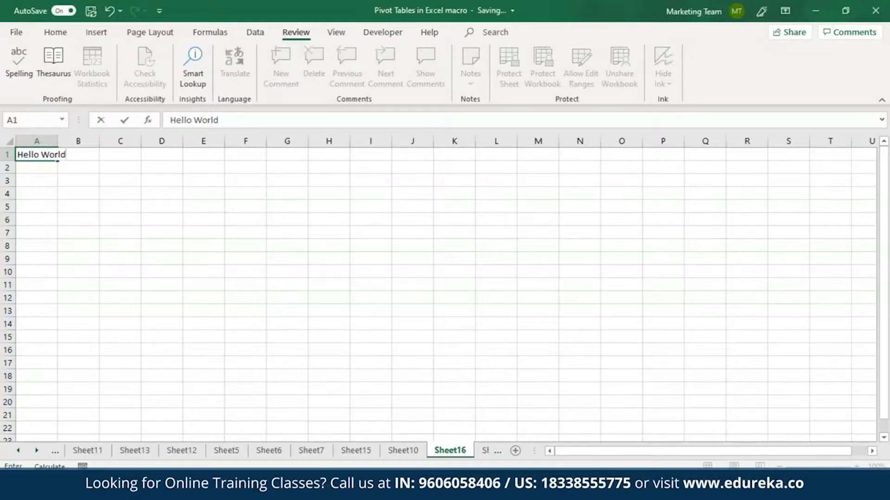
key(Return)
click(50, 154)
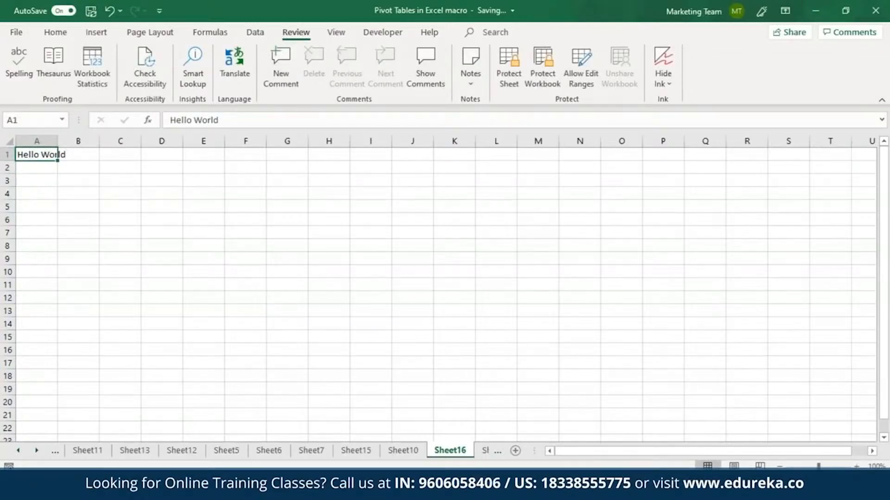
drag(58, 140, 84, 134)
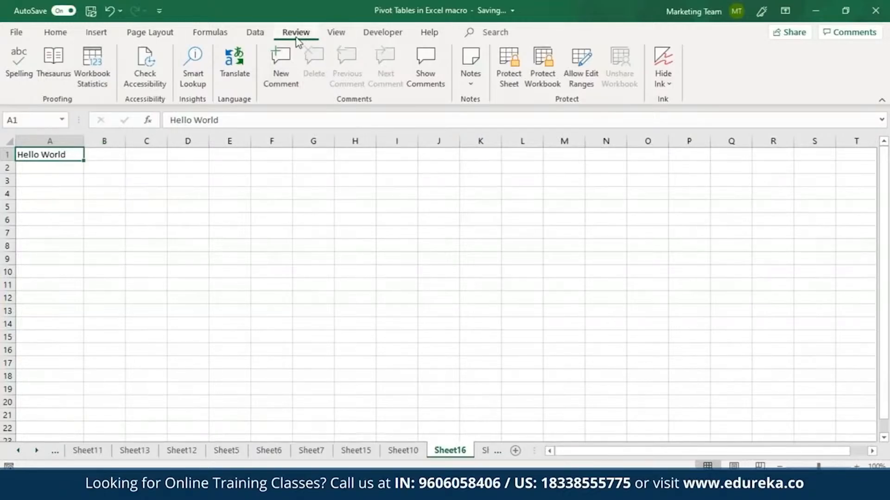
Translate the contents of A1 into Arabic with the Translator
click(236, 74)
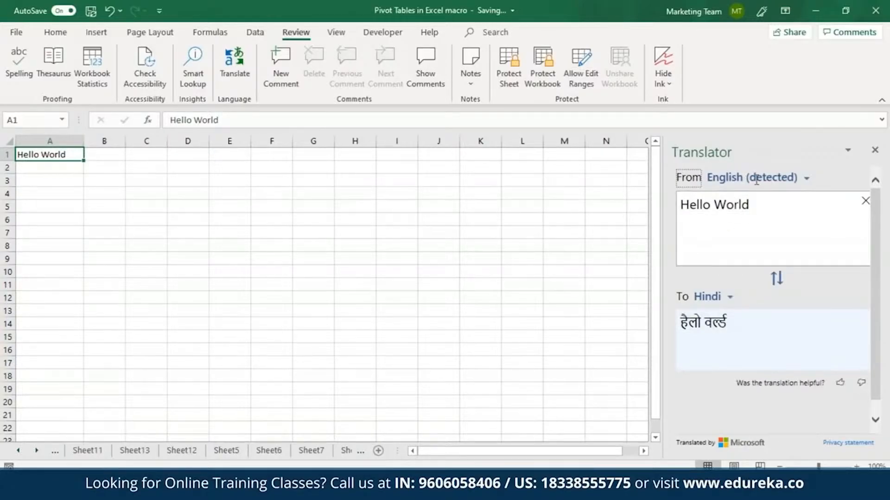
click(725, 300)
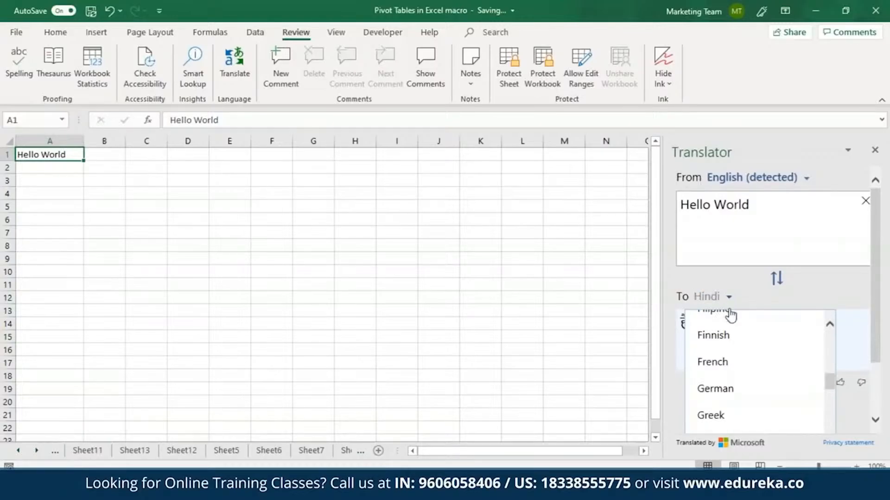
drag(833, 382, 830, 352)
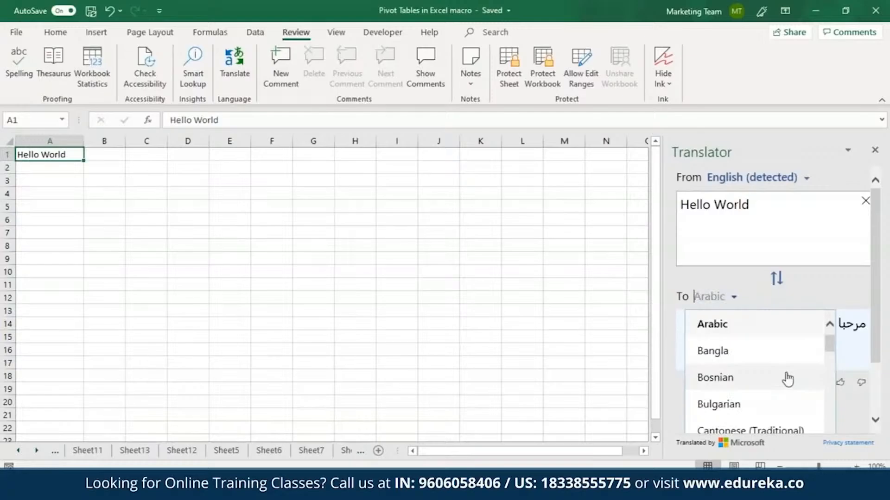
drag(827, 347, 830, 350)
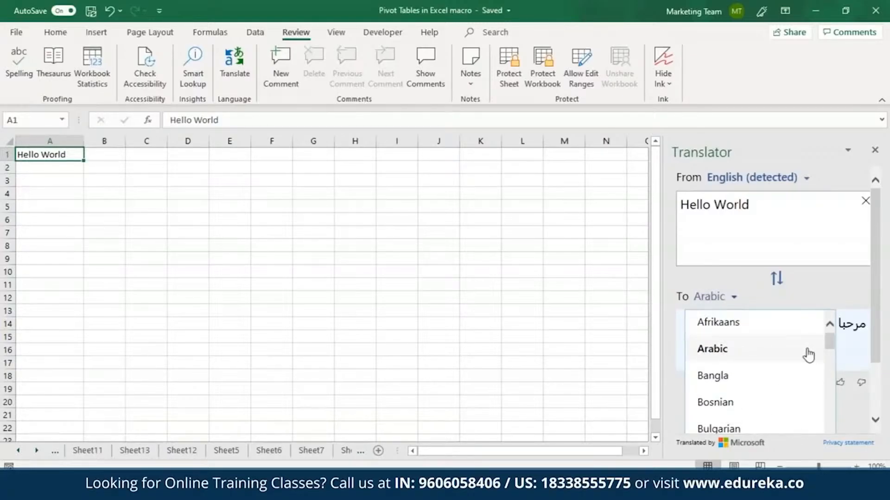
click(808, 353)
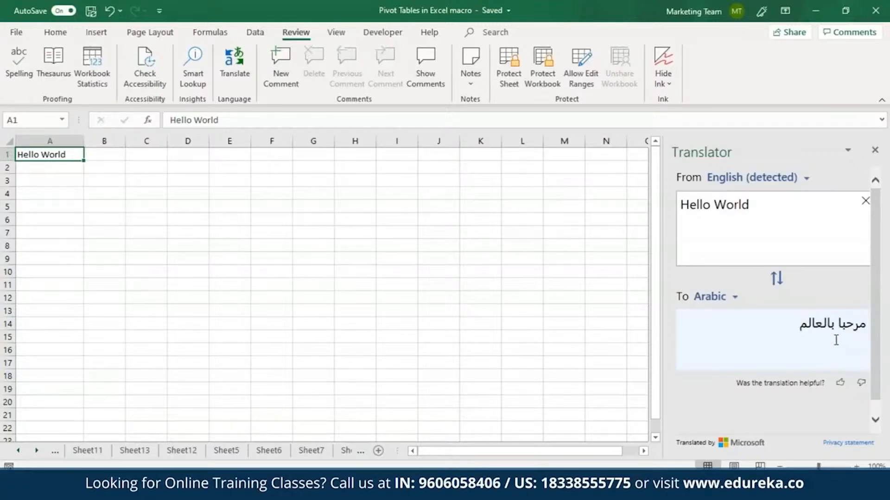
Change the translation target language to Italian
click(729, 302)
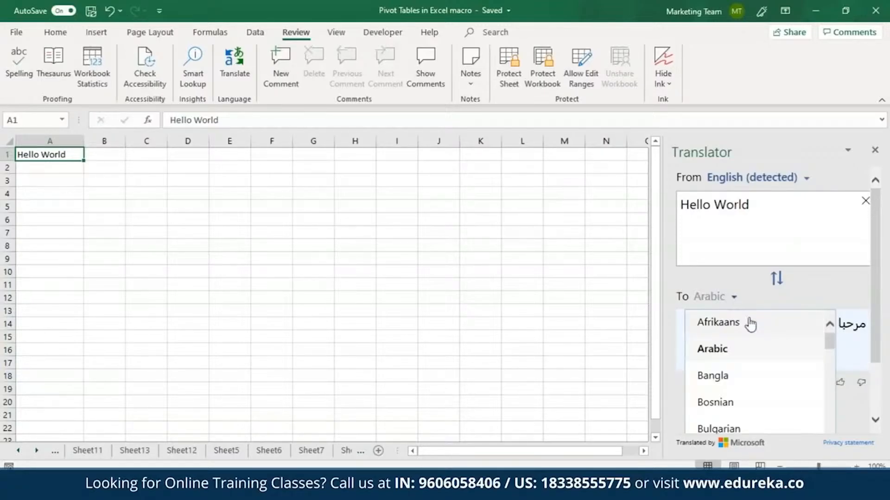
drag(830, 347, 831, 403)
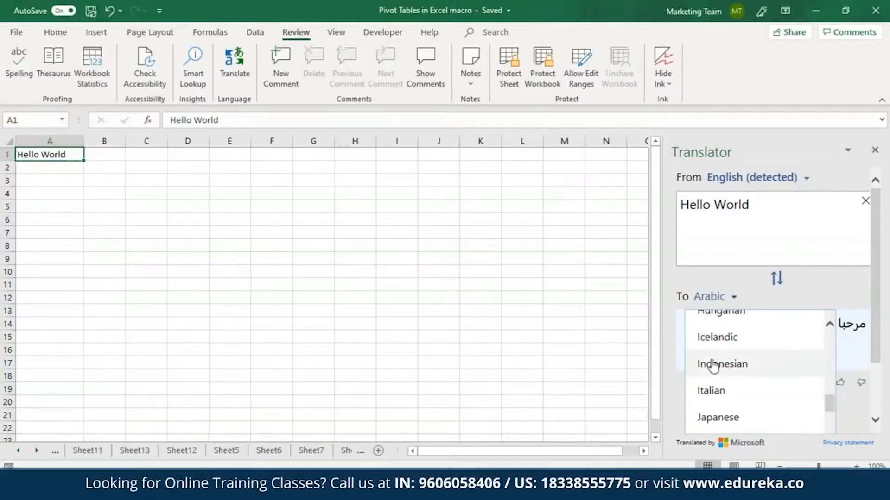
click(719, 397)
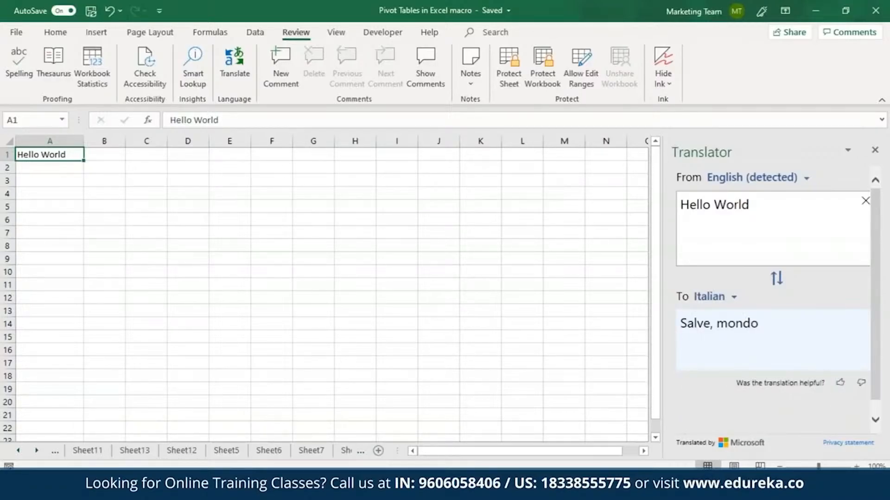